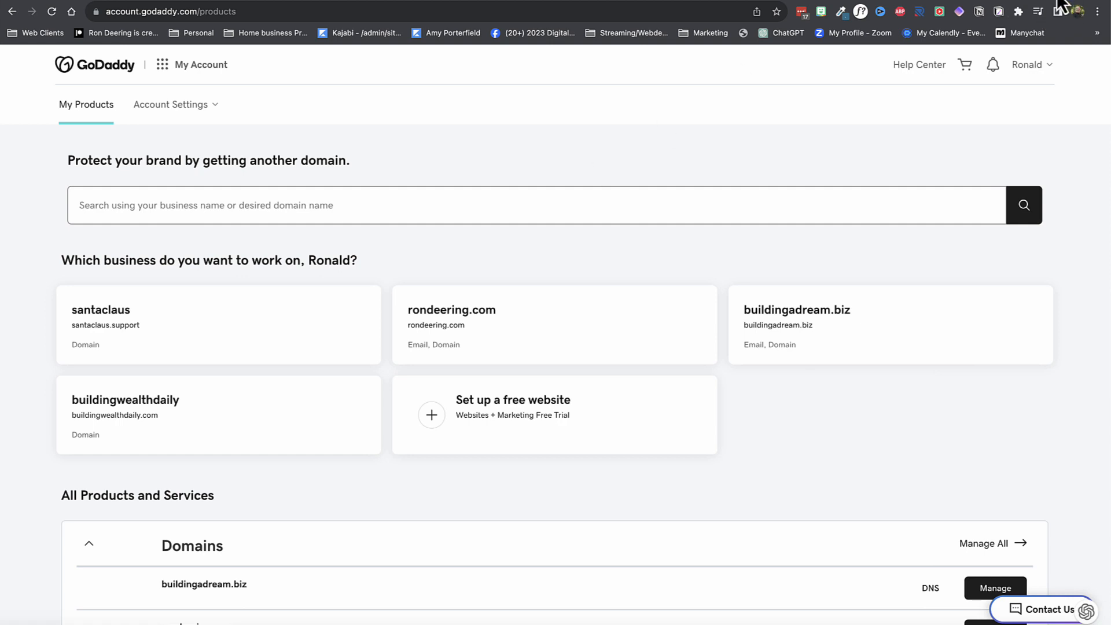
- Open systeme.io in a new browser tab and sign in with the prefilled account credentials
key(super+t)
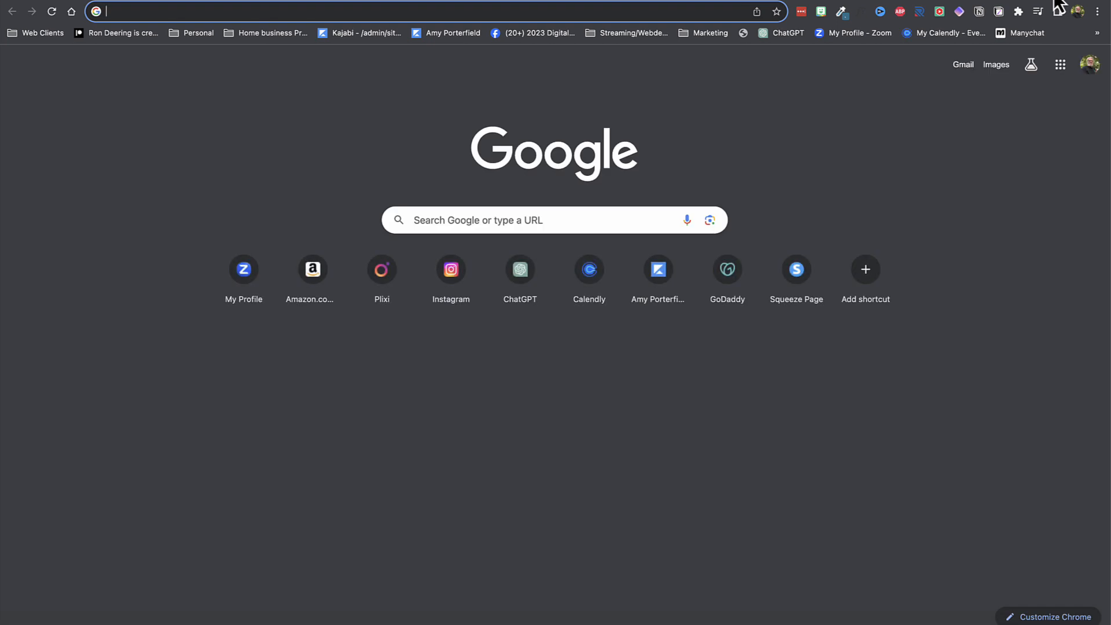
text(syste)
key(Return)
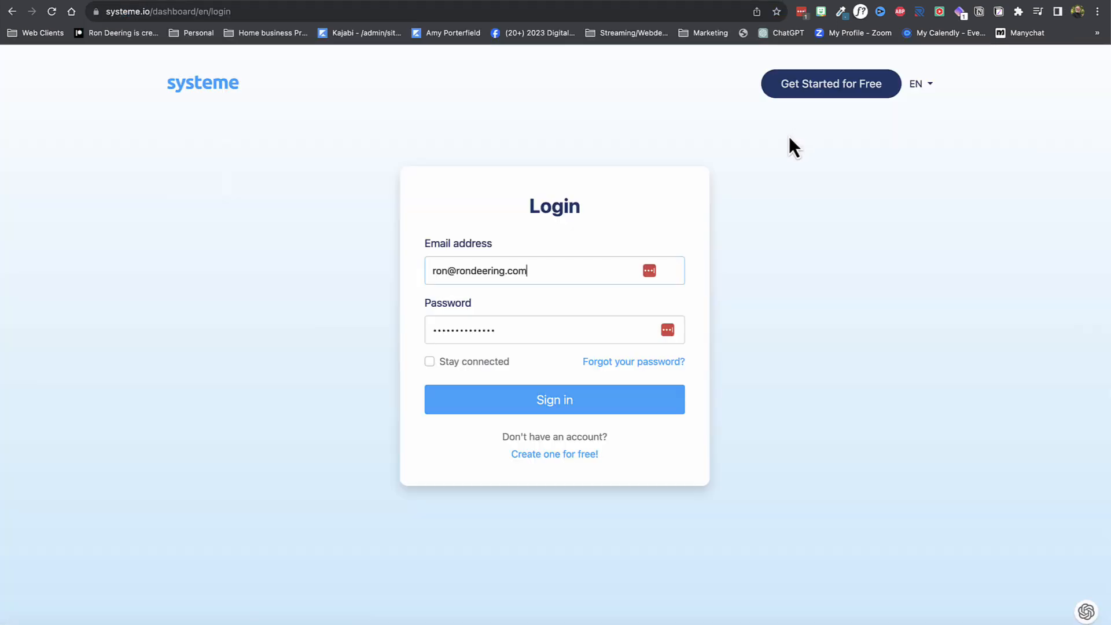
click(553, 407)
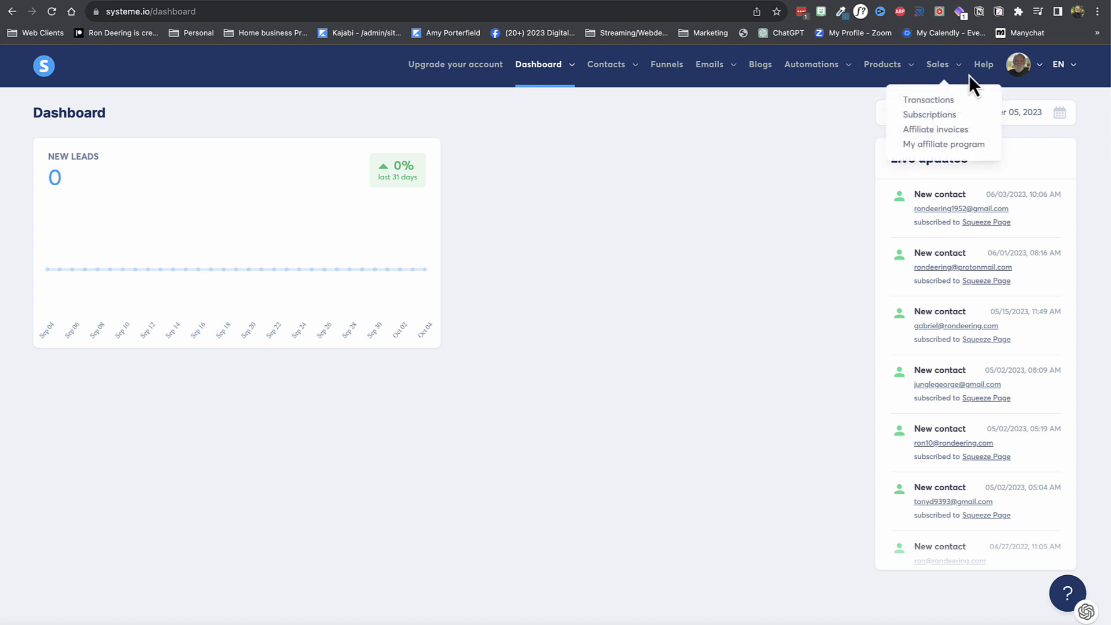
- Open the Custom domains section of the systeme.io profile settings
mouse_move(1037, 71)
click(1005, 106)
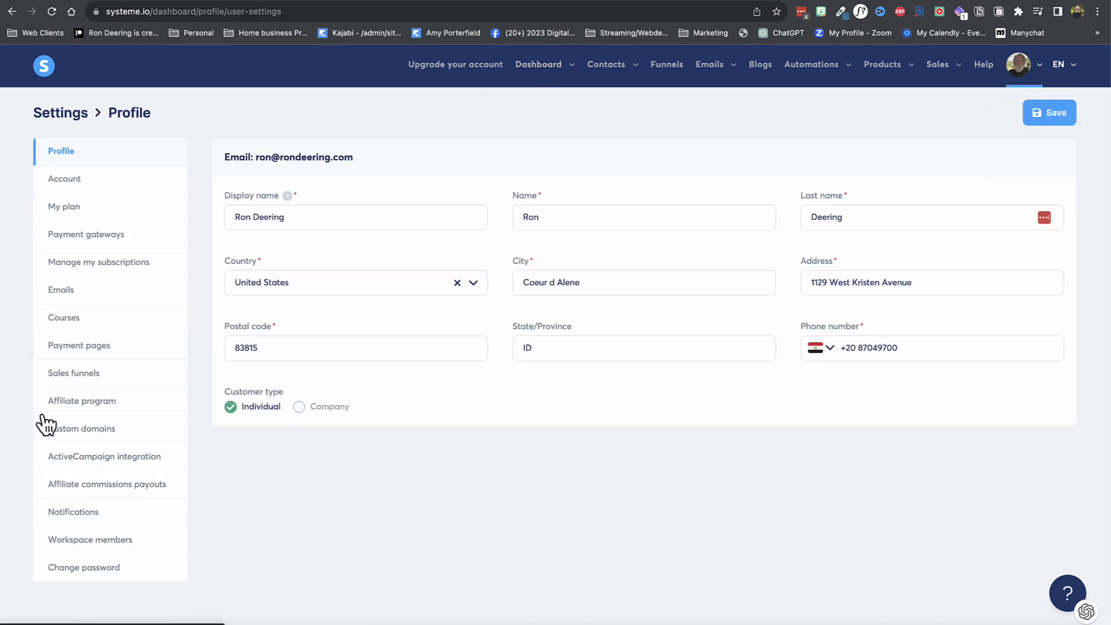
click(70, 439)
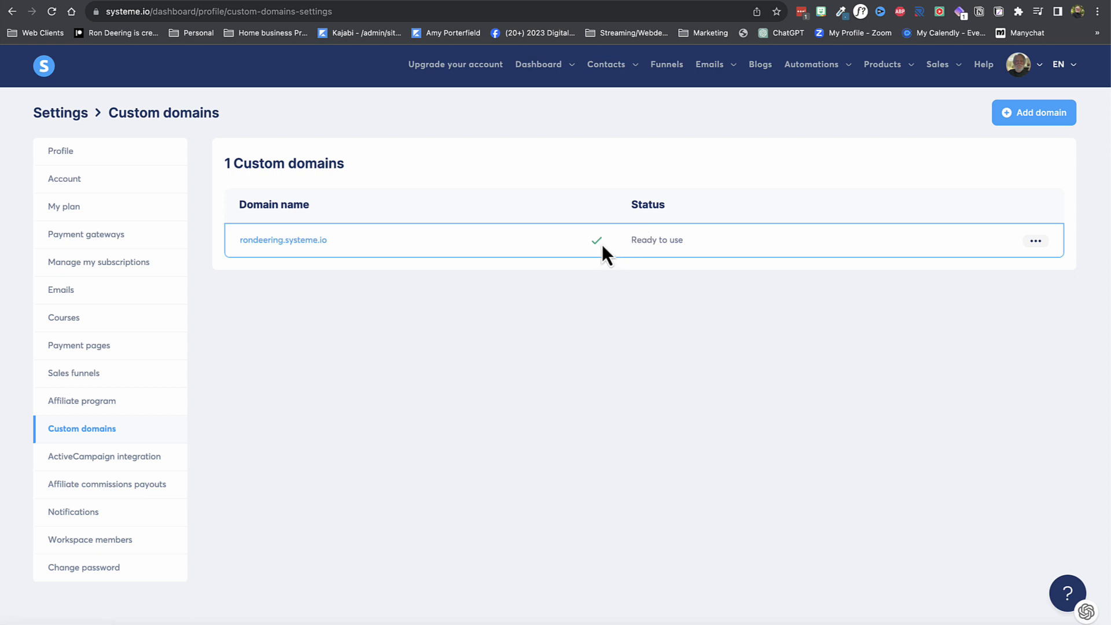
mouse_move(599, 242)
click(1033, 114)
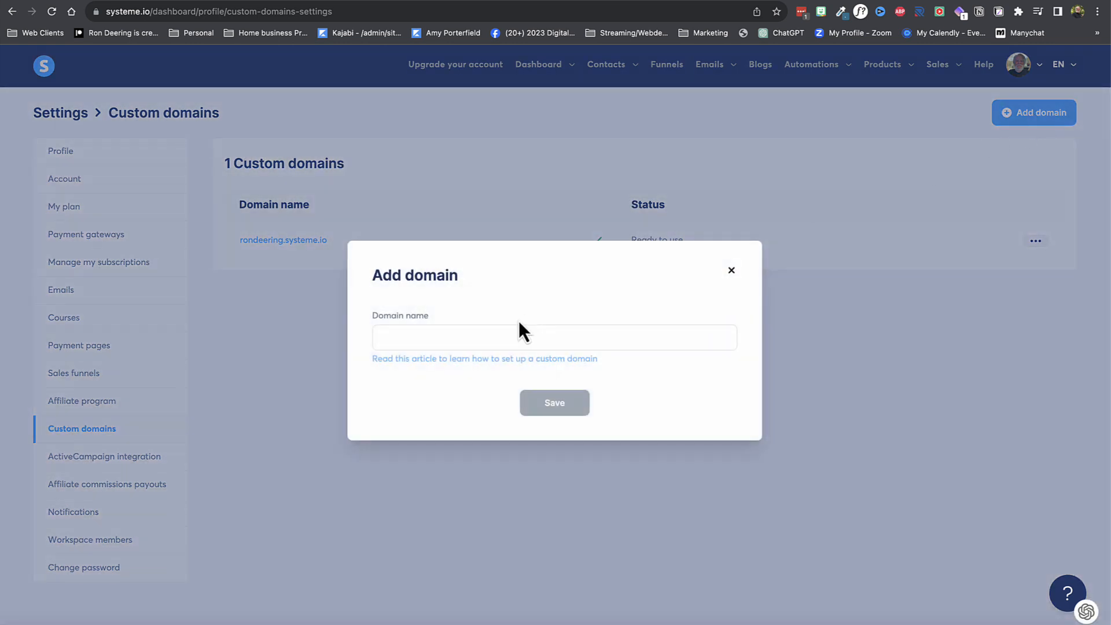
click(488, 337)
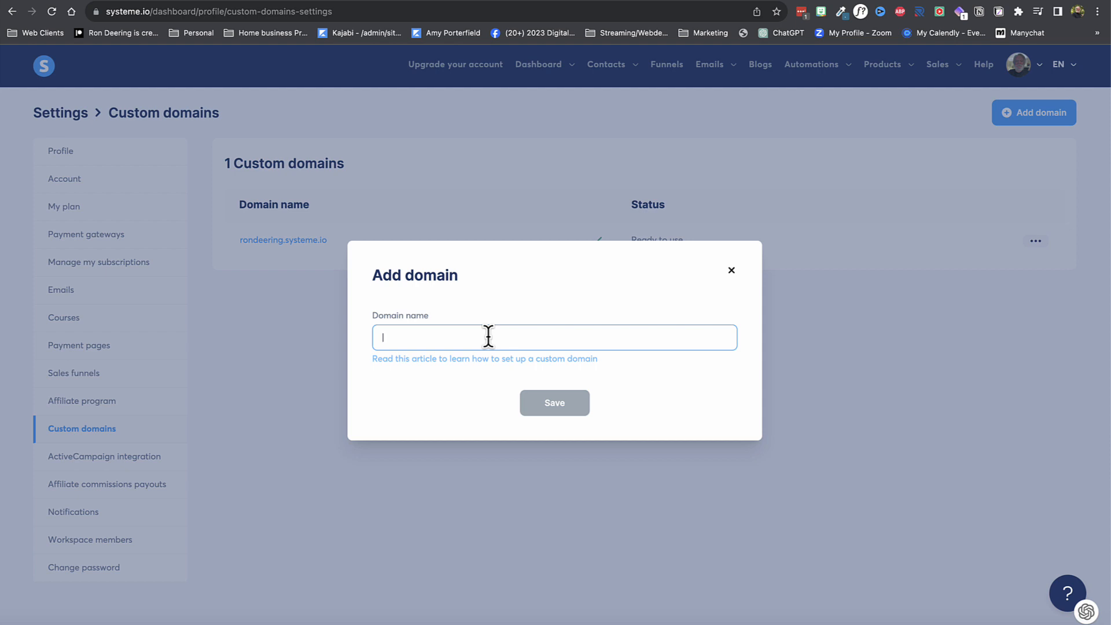
text(www)
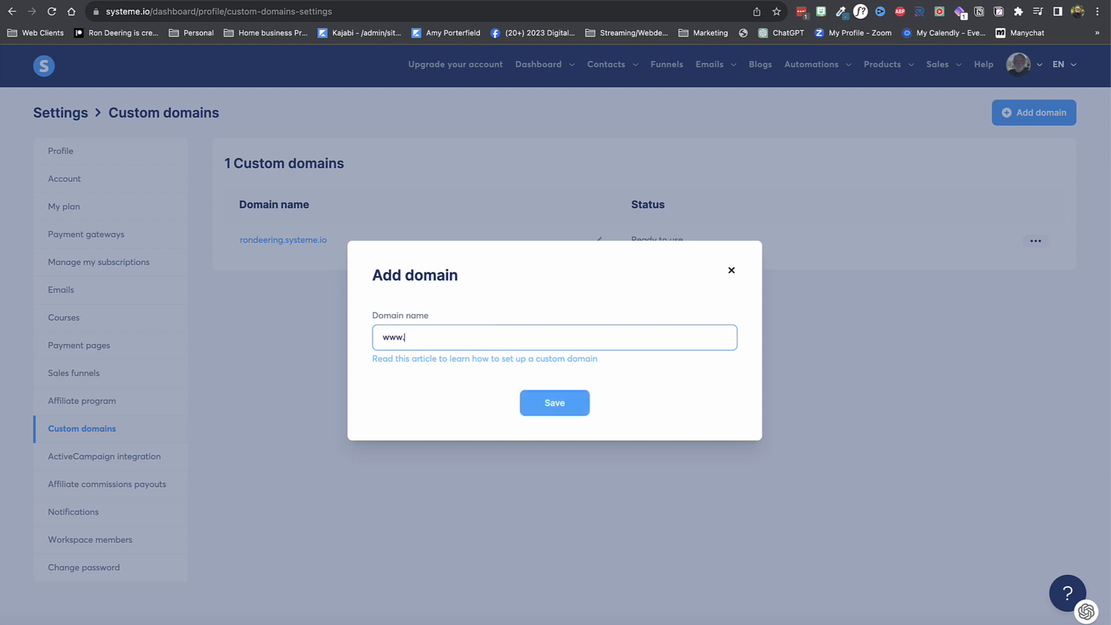
text(.buildikng)
text(ng)
text(we)
text(althdd)
text(ily.com)
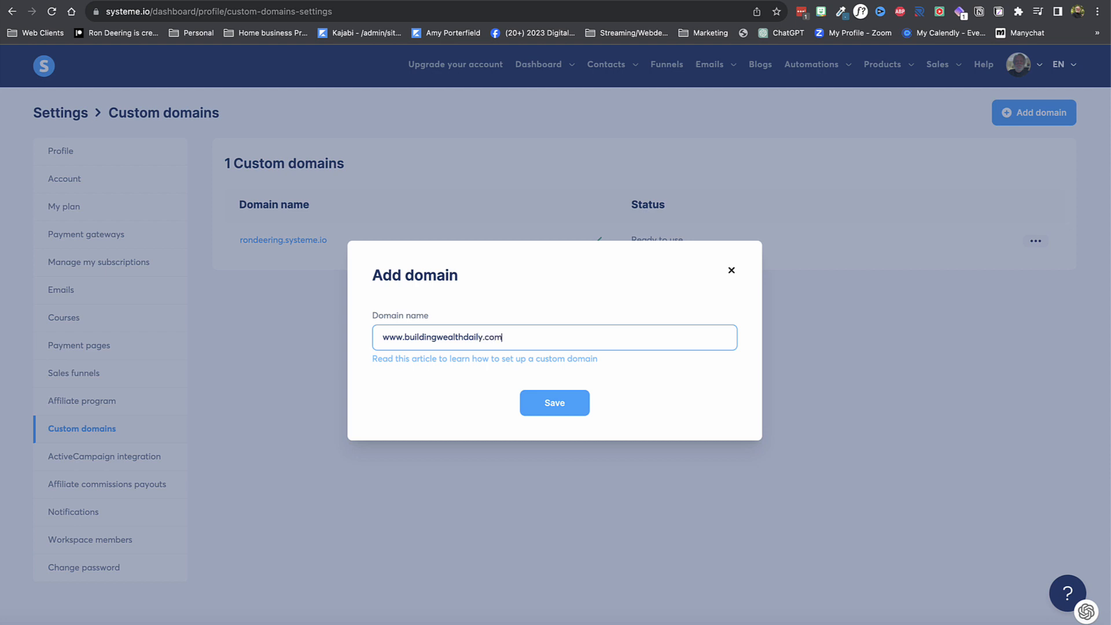
click(566, 403)
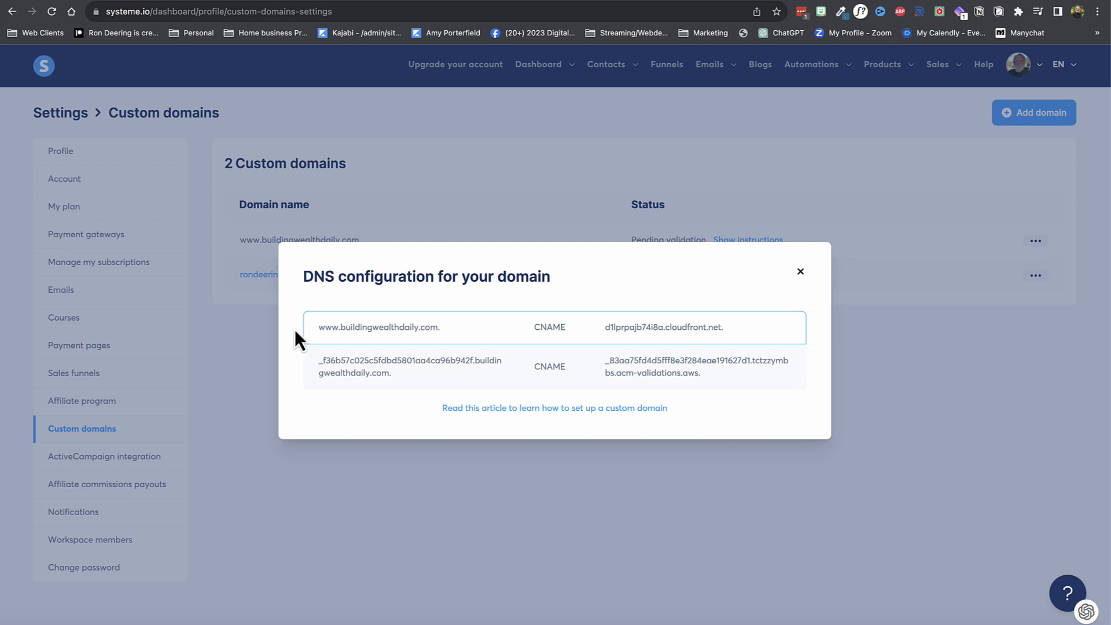
- Examine the host names and target values of both CNAME records in the domain's DNS configuration
drag(338, 327, 445, 331)
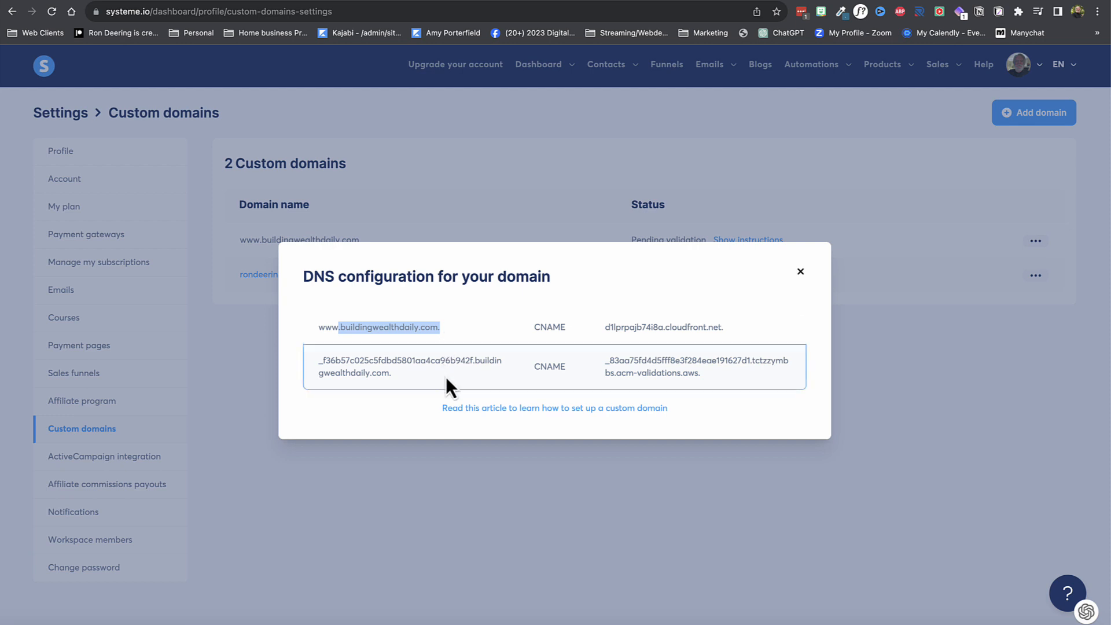
drag(473, 361, 476, 377)
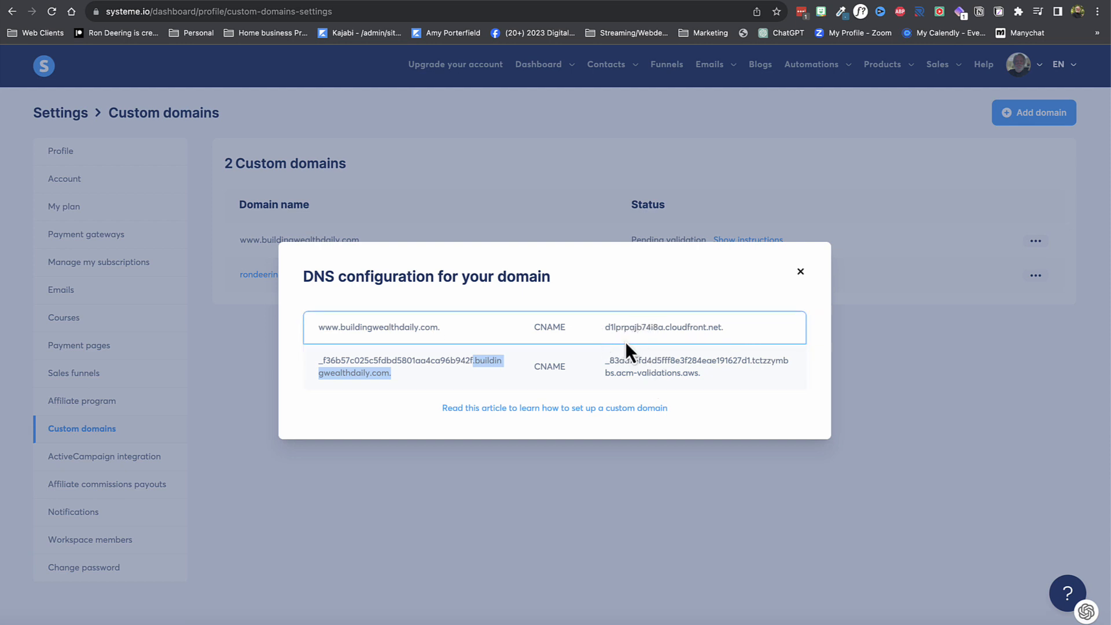
click(604, 327)
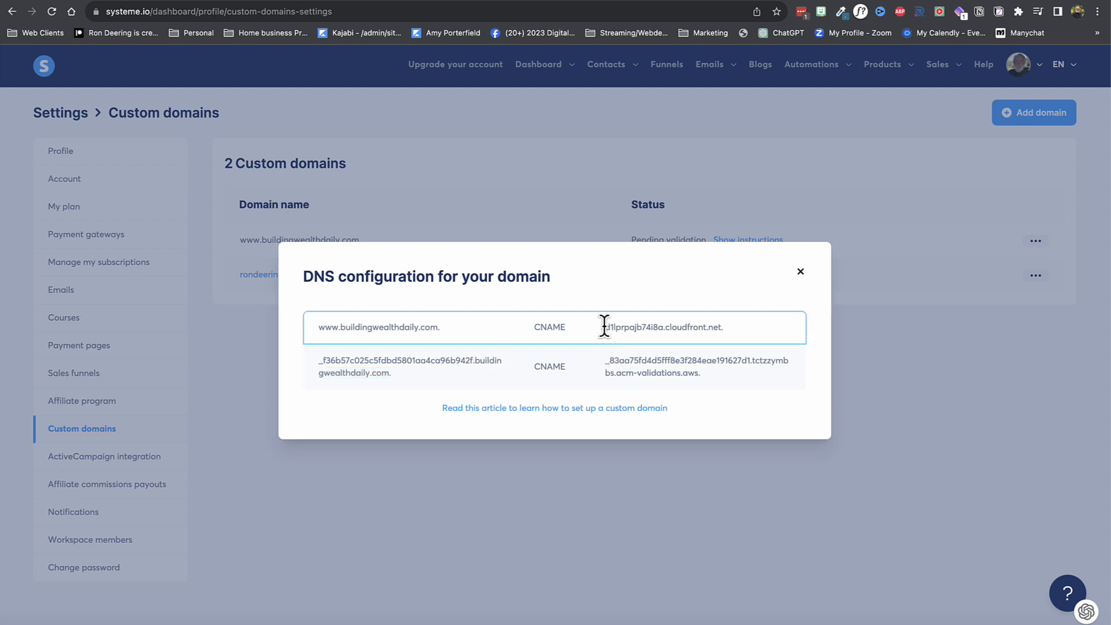
drag(604, 328, 752, 329)
click(604, 359)
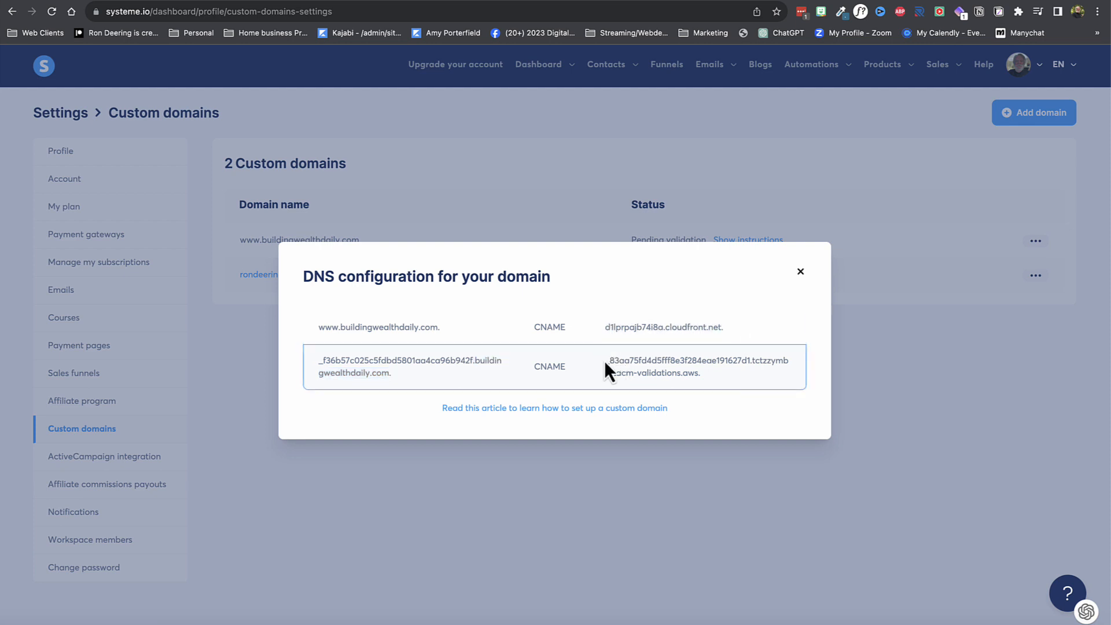
drag(604, 360, 711, 376)
click(679, 297)
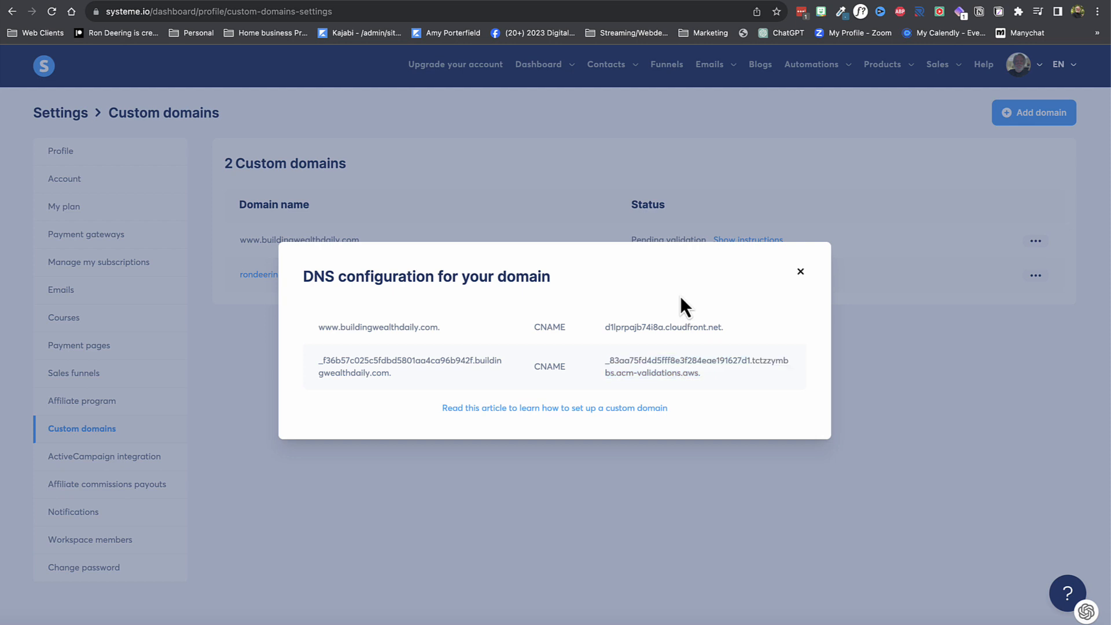
- Switch to GoDaddy and open the DNS records of buildingwealthdaily.com
click(833, 0)
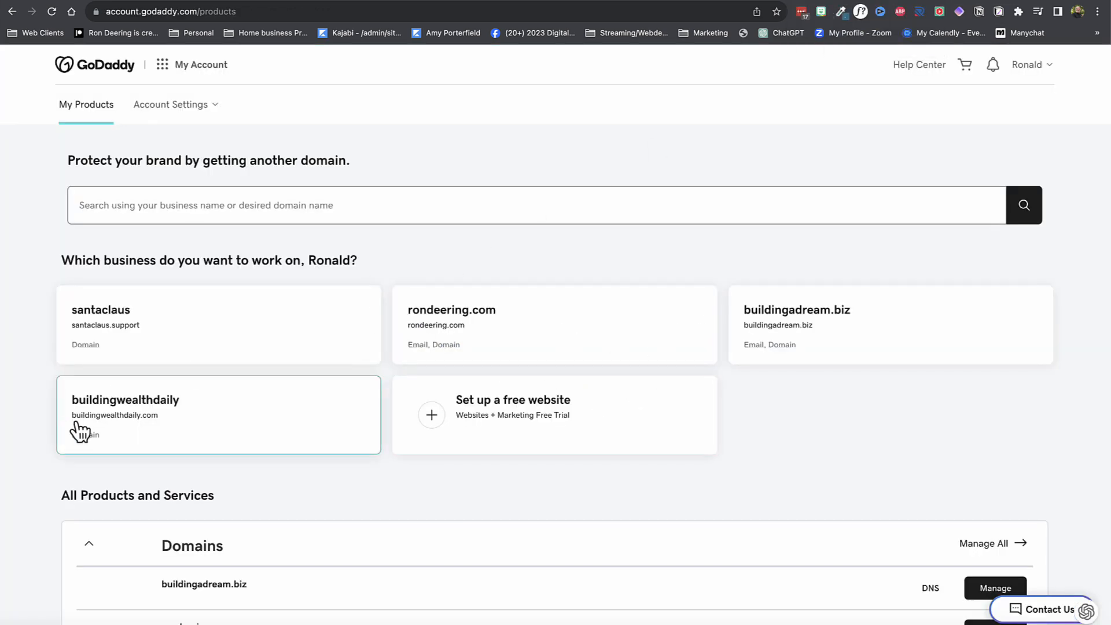
click(131, 401)
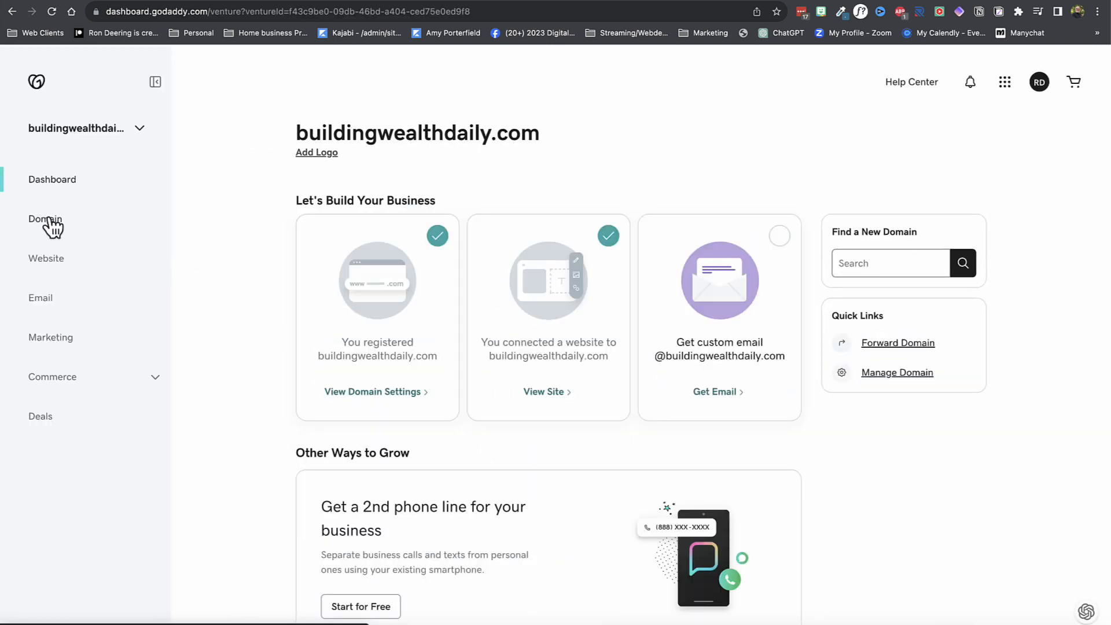
click(50, 220)
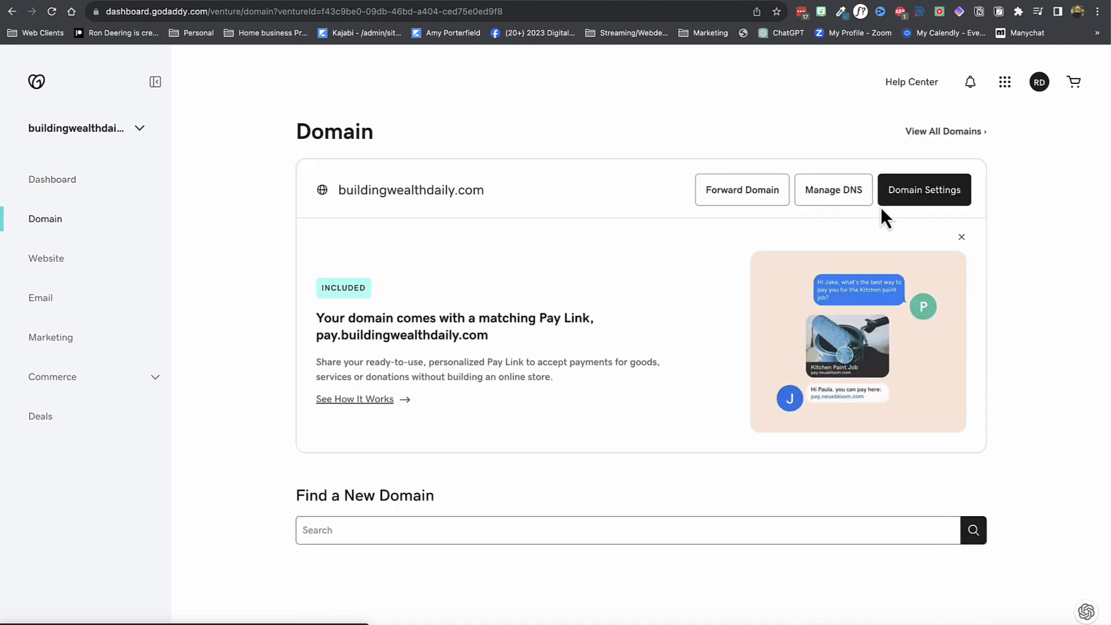
click(831, 197)
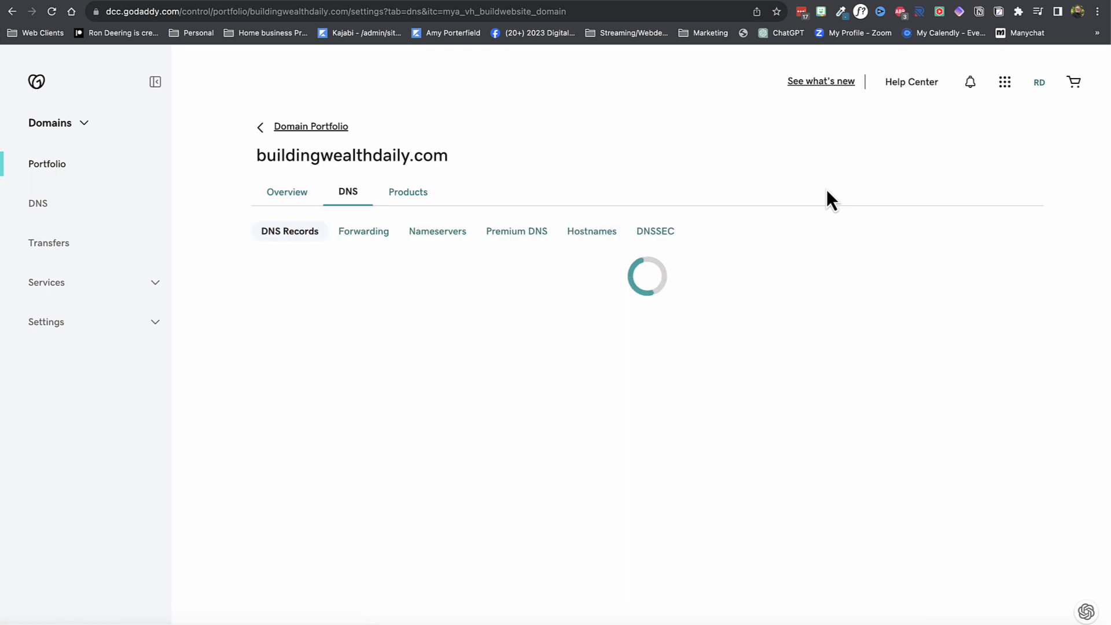
scroll(514, 317, down, 2)
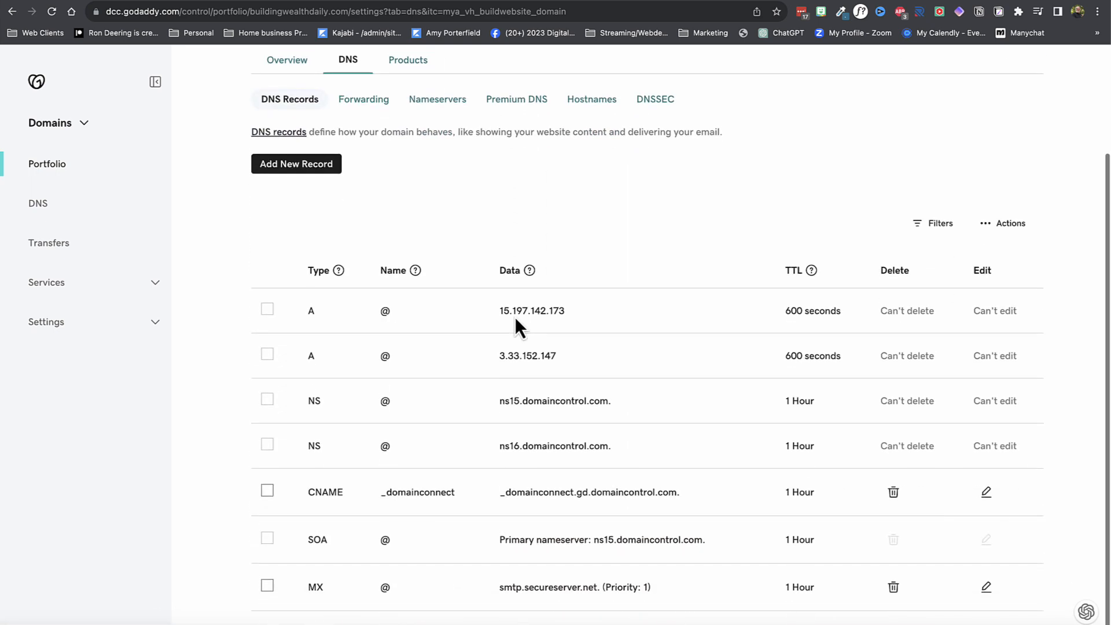
click(310, 169)
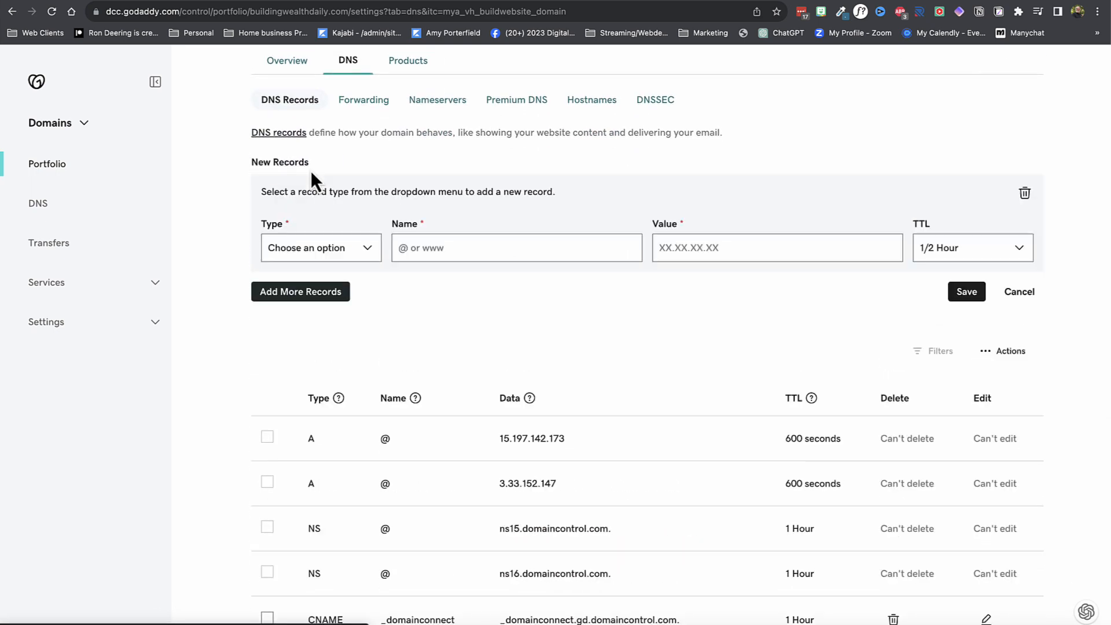
click(329, 249)
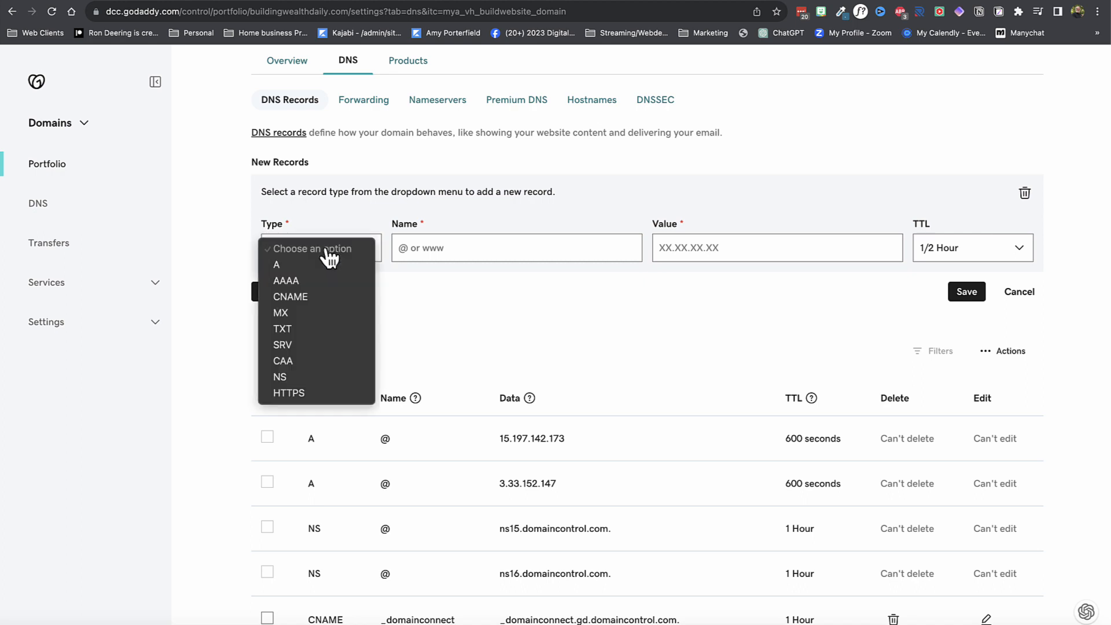
click(293, 297)
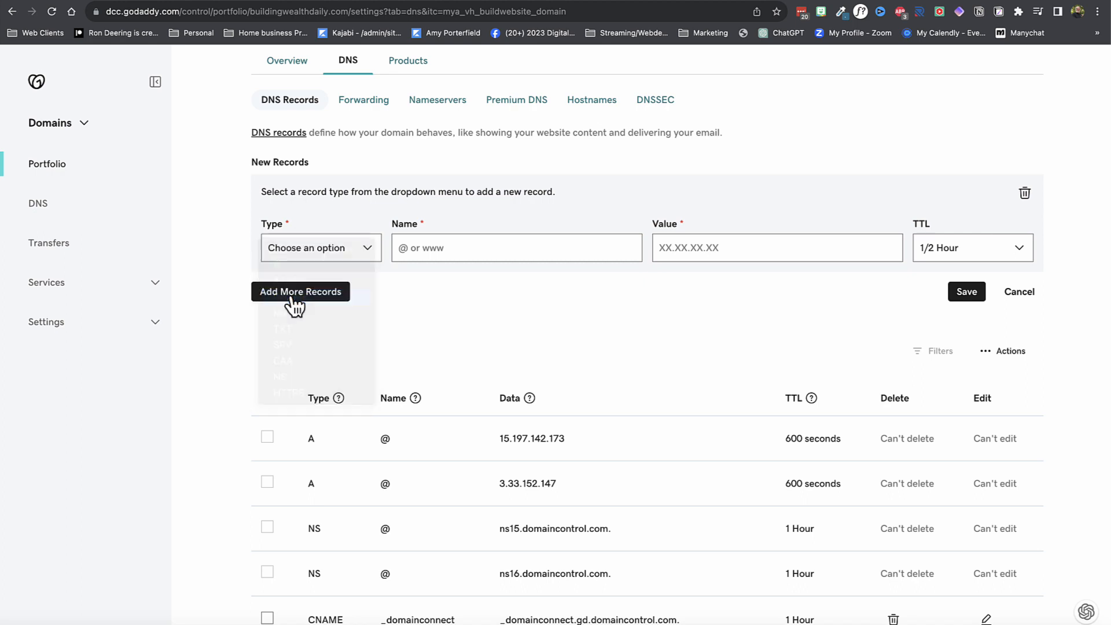
click(401, 247)
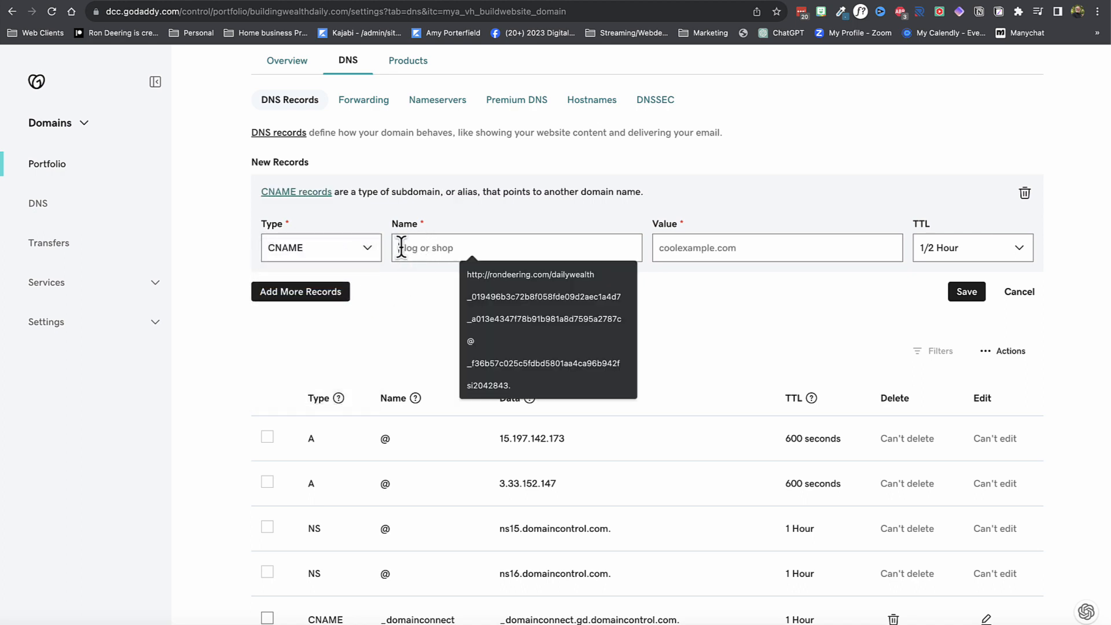
text(www)
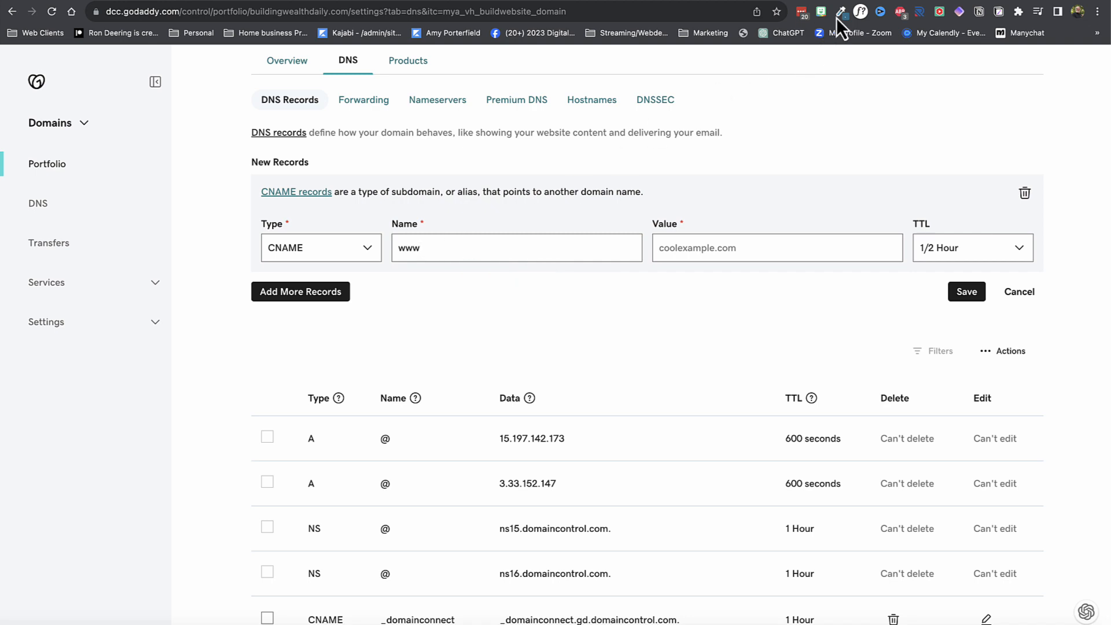
- Copy the cloudfront.net target from the systeme.io DNS configuration and enter it as the value of GoDaddy's new www record
click(943, 1)
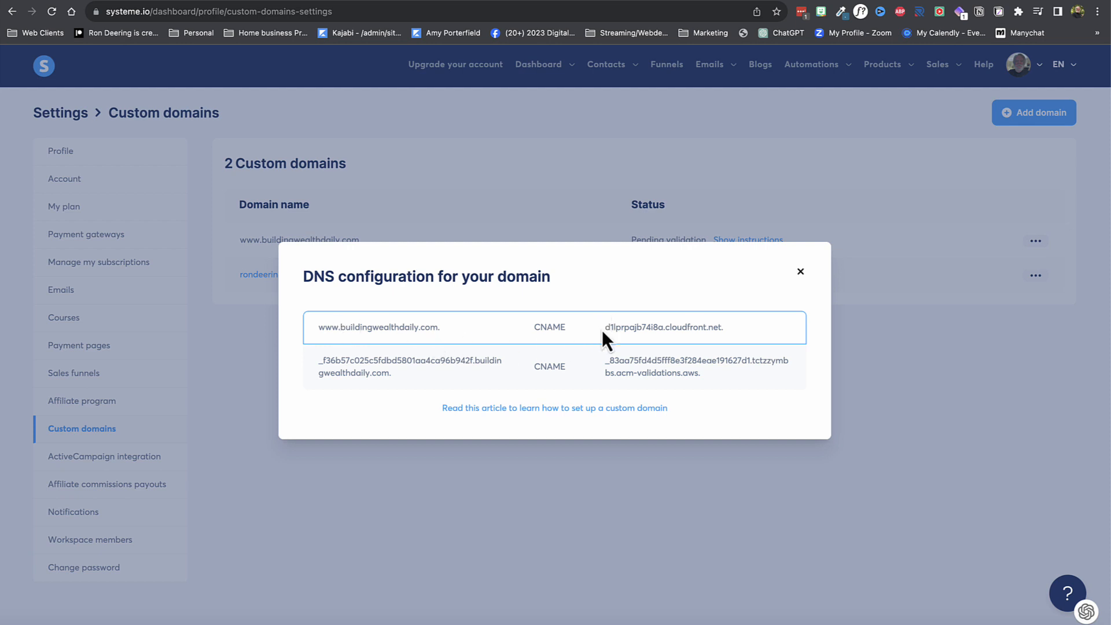
drag(604, 329, 707, 335)
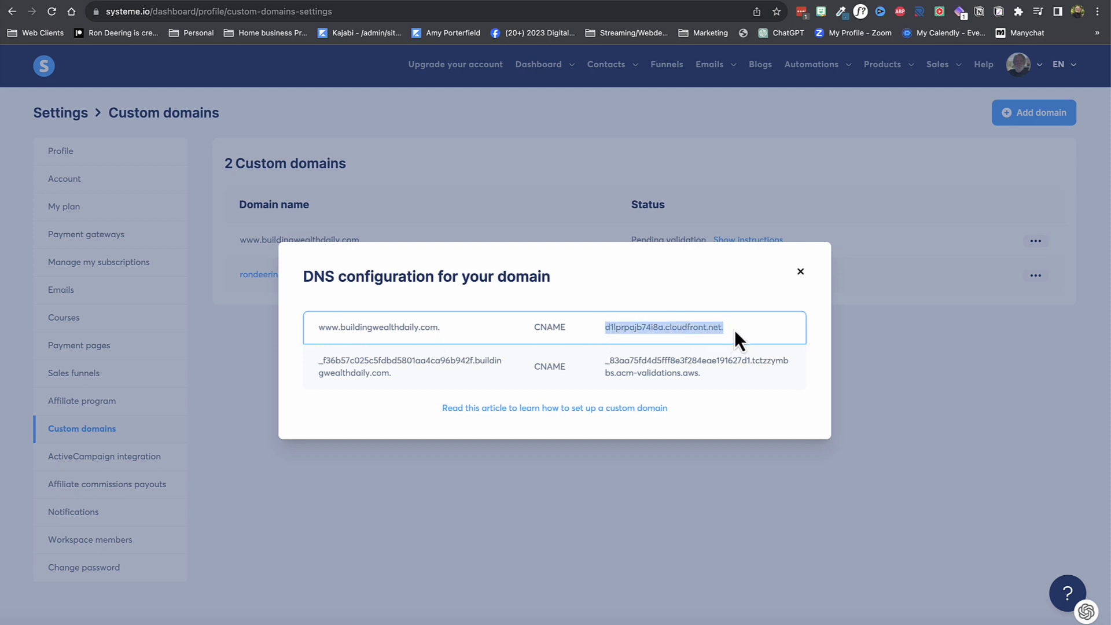
right_click(672, 328)
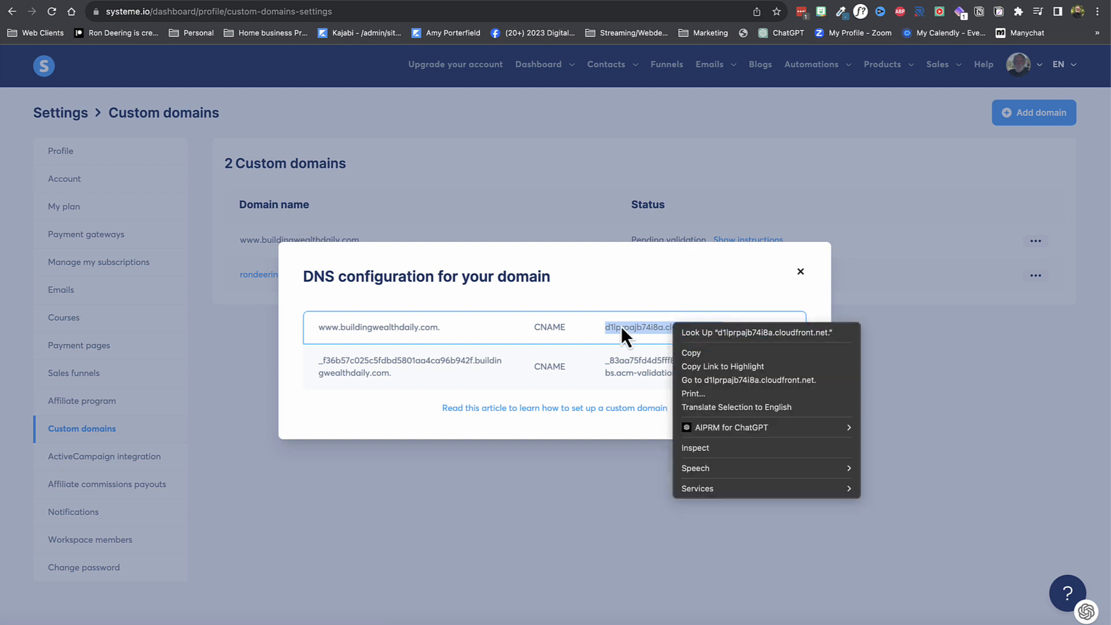
click(596, 325)
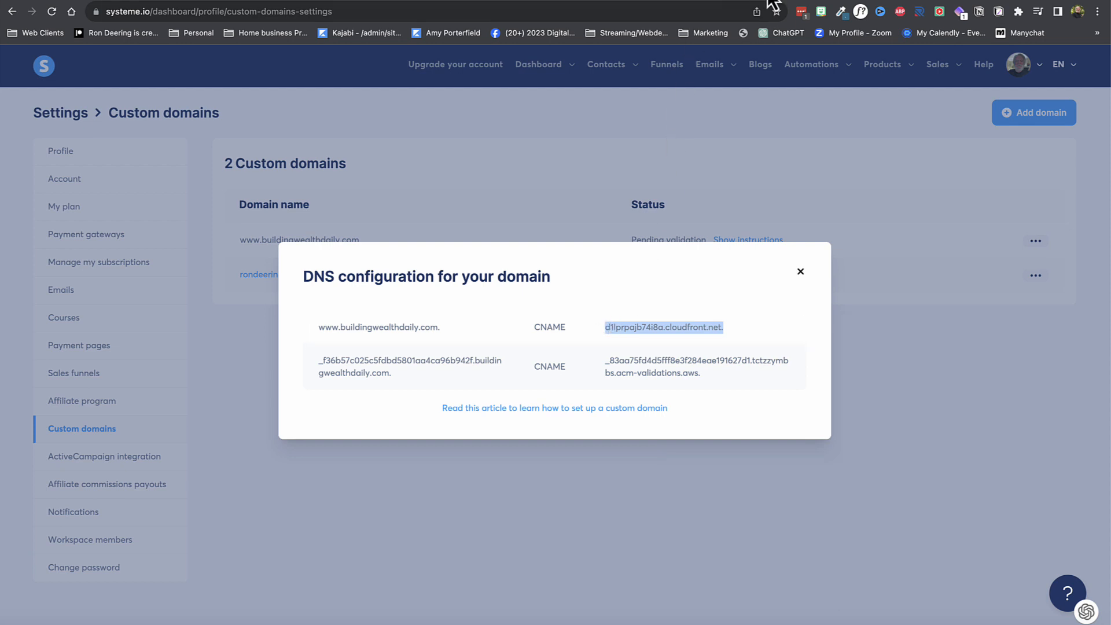
click(863, 1)
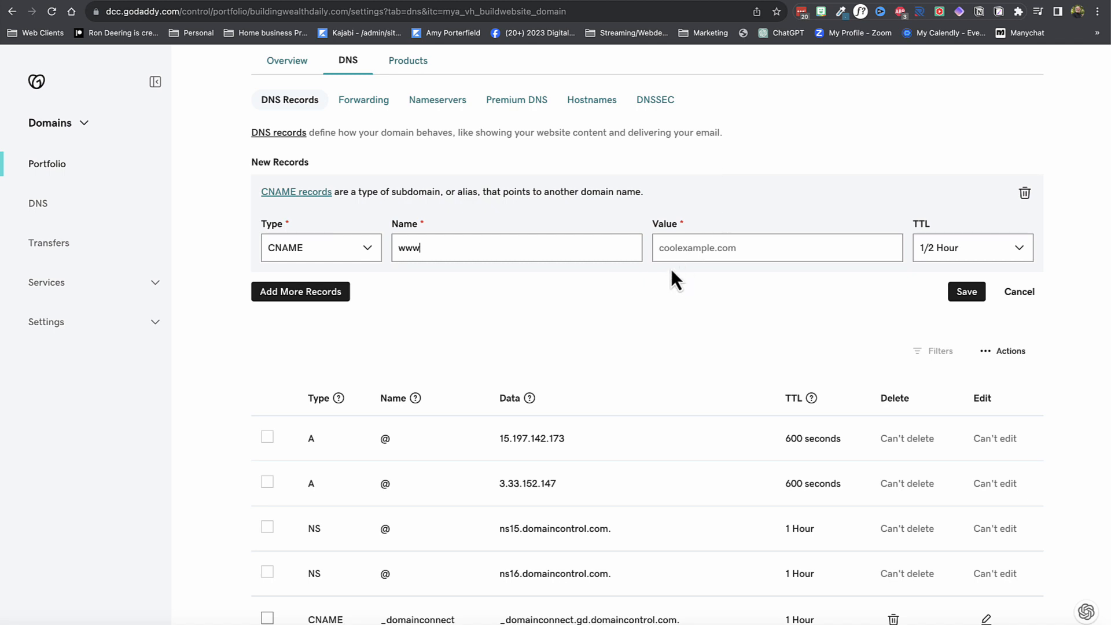
click(669, 247)
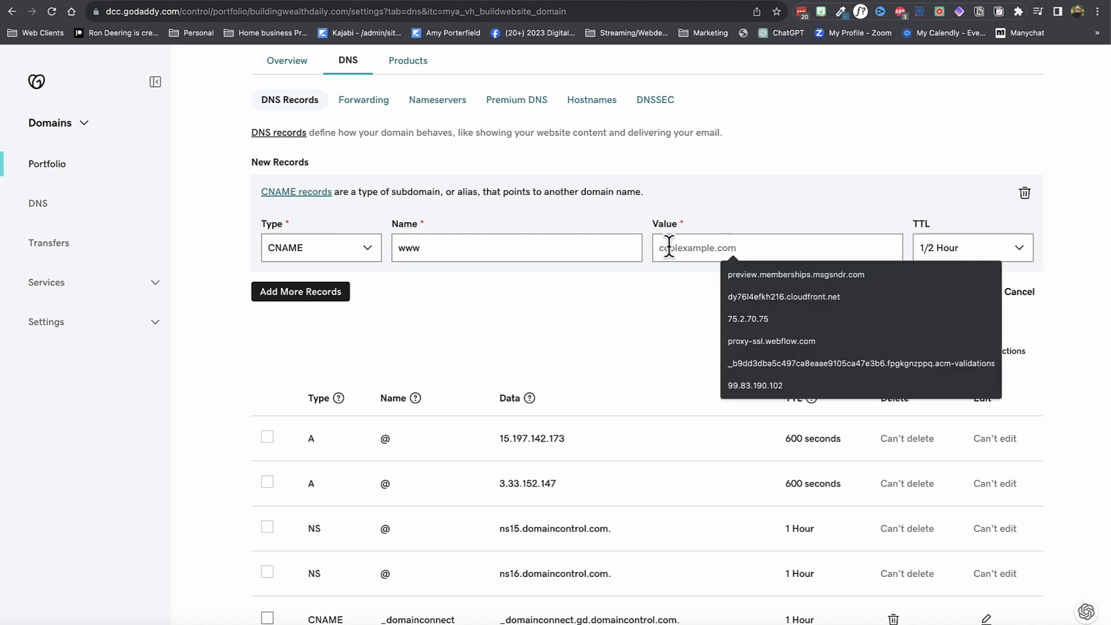
text(d1prpajb74i8a.cloudfront.net.)
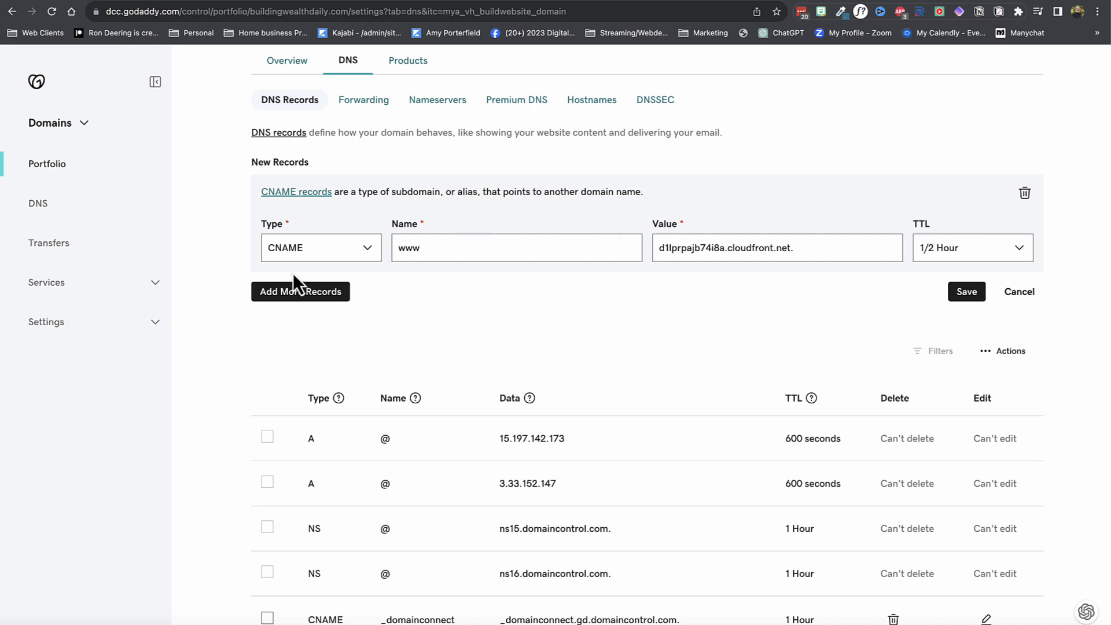
- Add a second new DNS record below the www record and set its type to CNAME
click(301, 296)
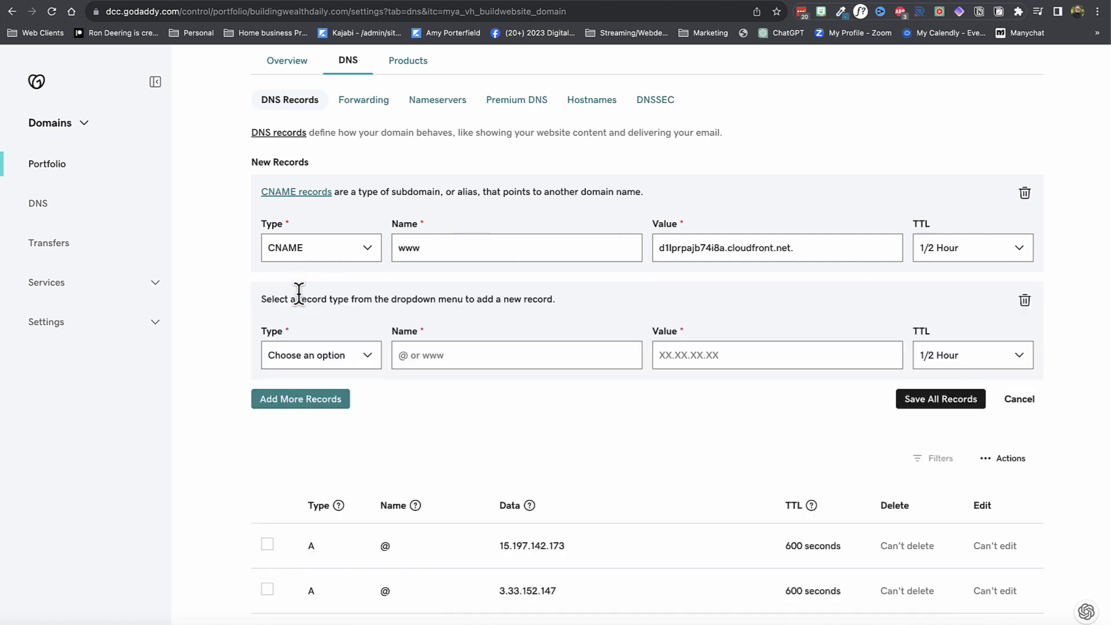
click(357, 364)
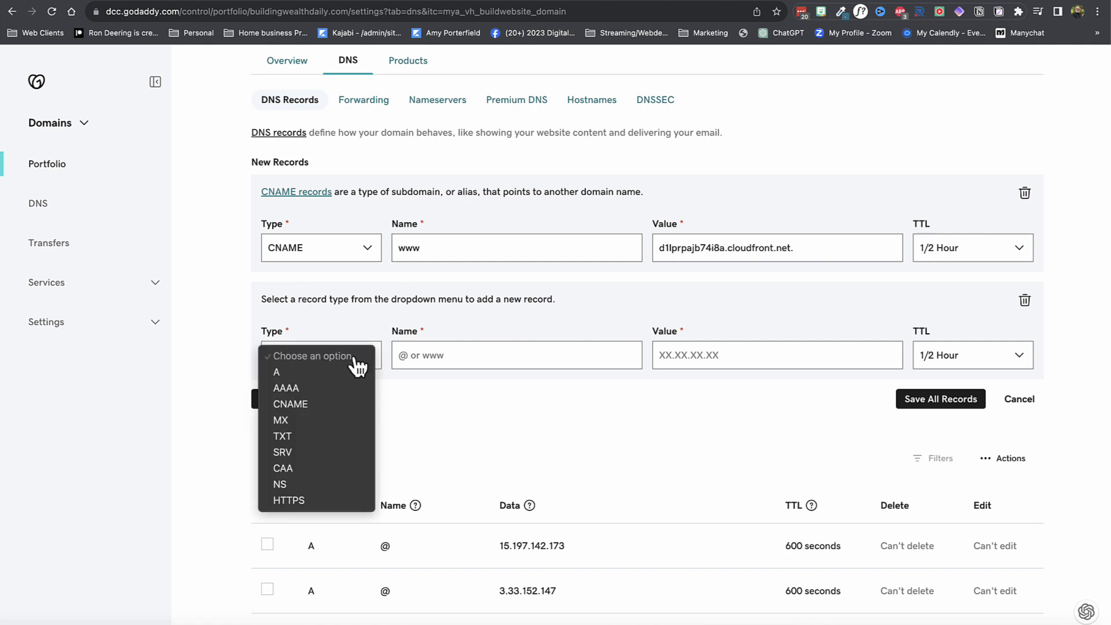
click(321, 404)
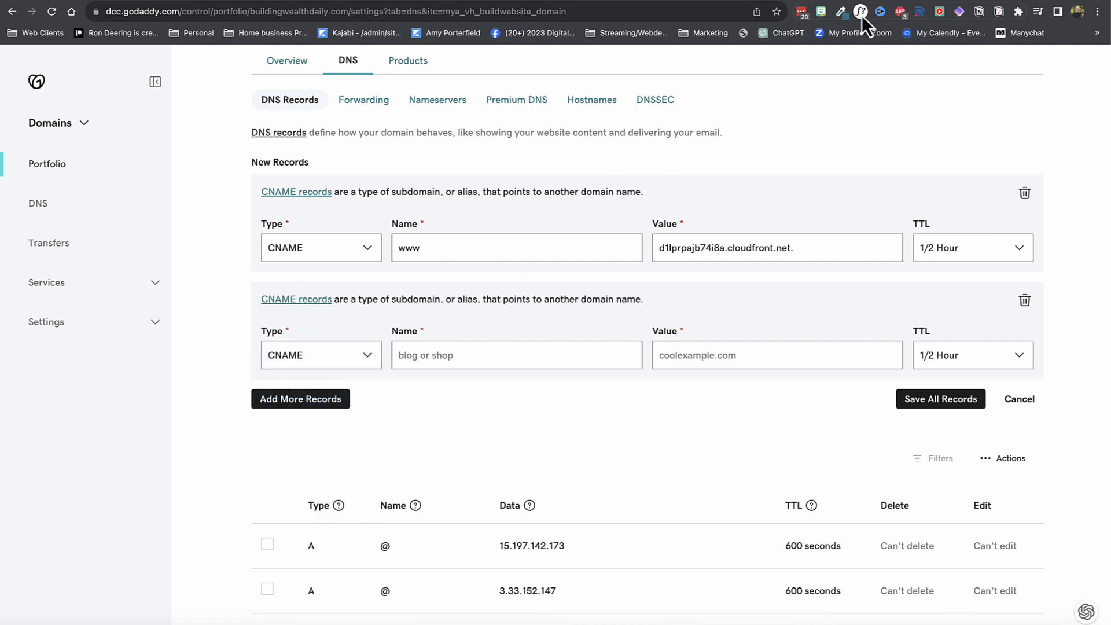
- Copy the validation record's host name, without the domain, from systeme.io's DNS configuration and enter it as the name of GoDaddy's second new record
click(959, 1)
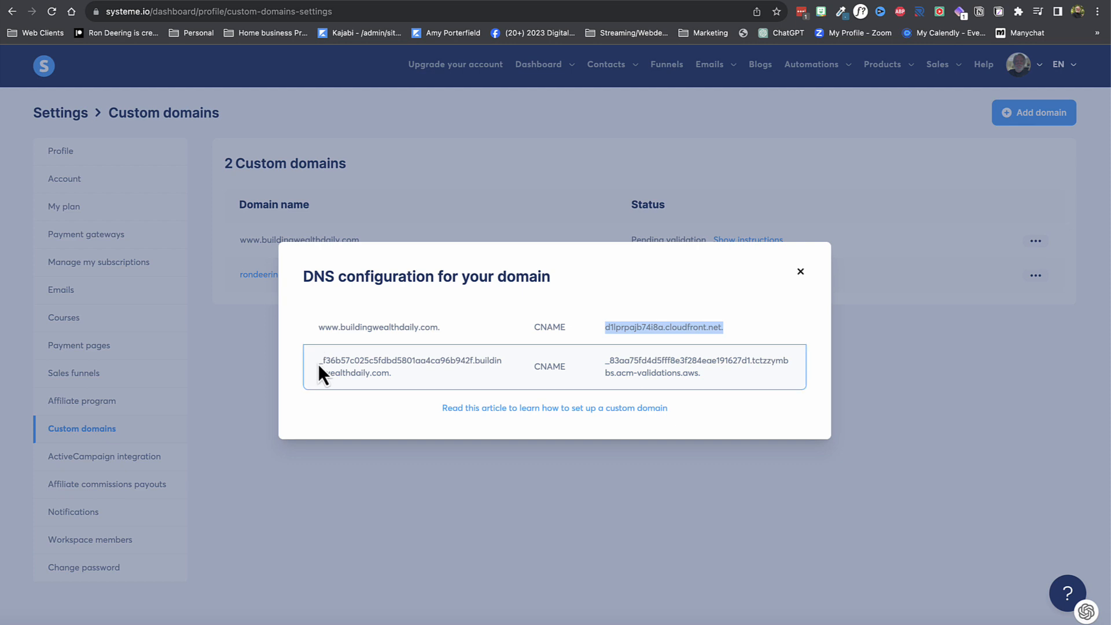
drag(318, 363, 467, 375)
key(ctrl+c)
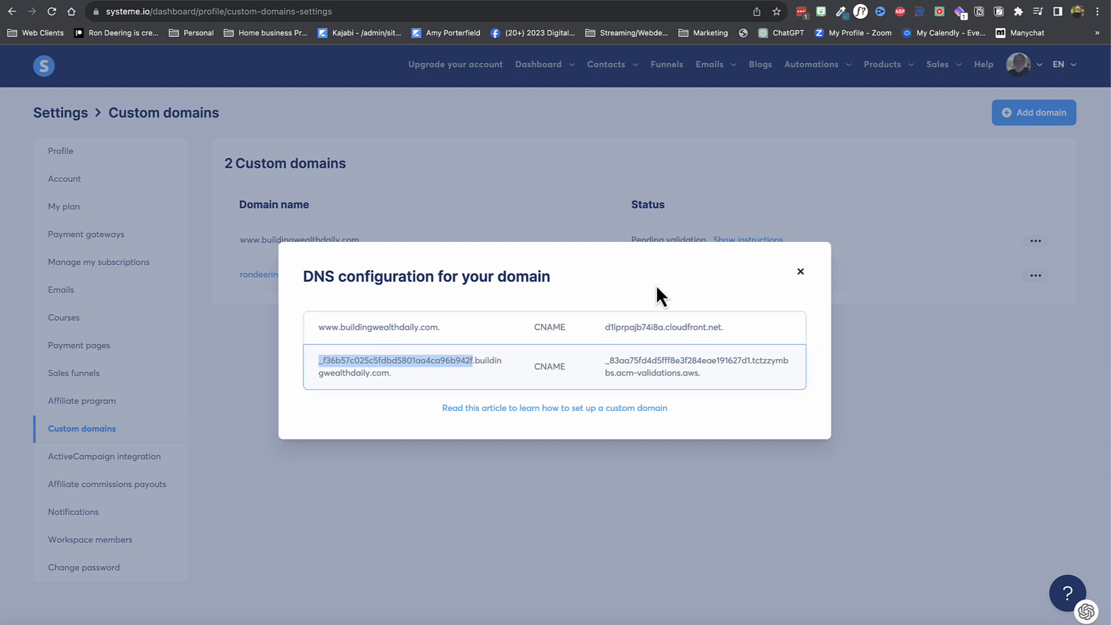
key(ctrl+Tab)
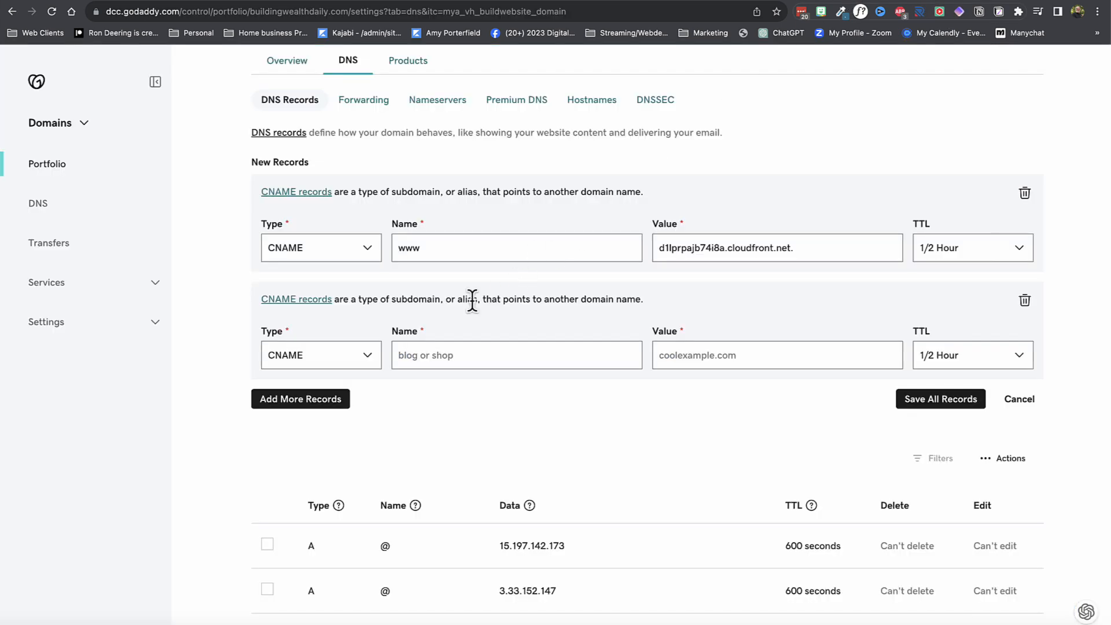
click(435, 350)
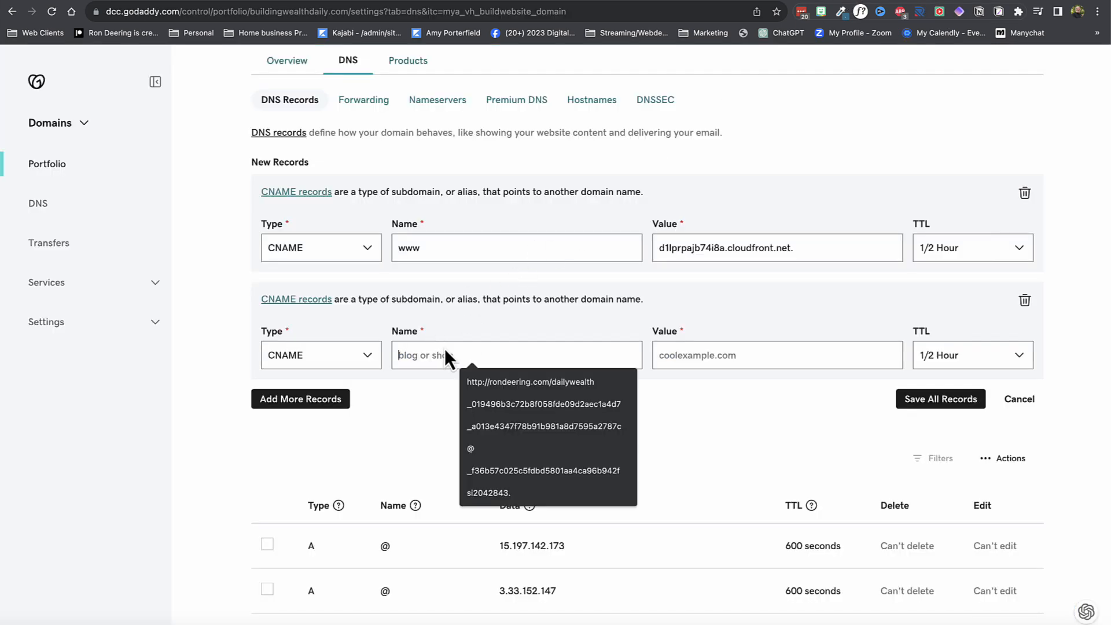
key(ctrl+v)
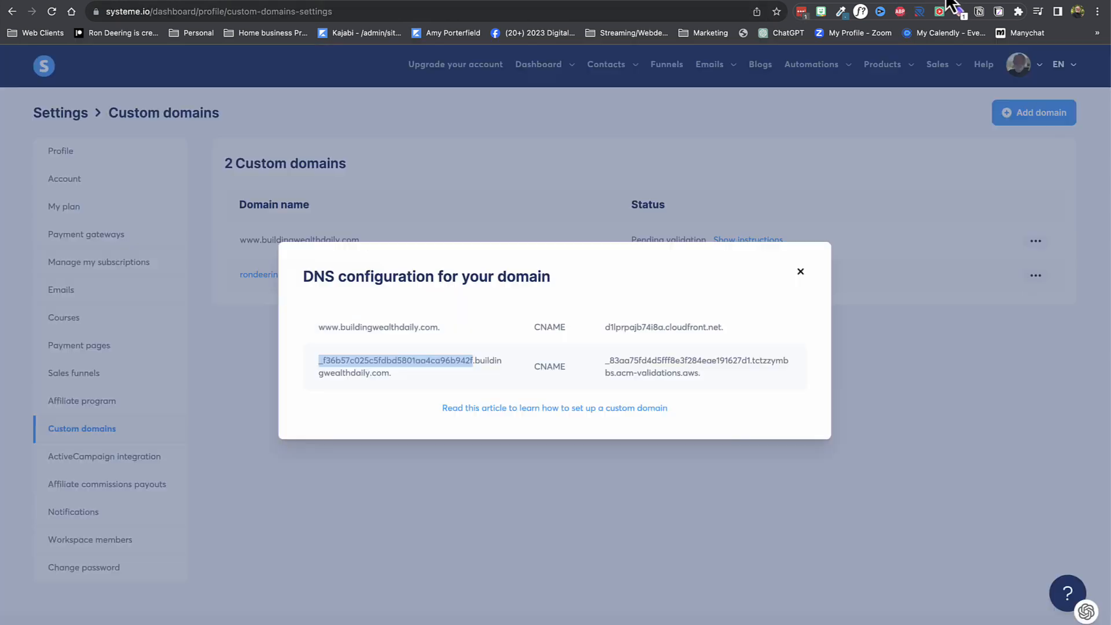
- Copy the acm-validations.aws target from systeme.io into the second GoDaddy record's value, and save all new records
key(ctrl+shift+Tab)
drag(603, 363, 717, 380)
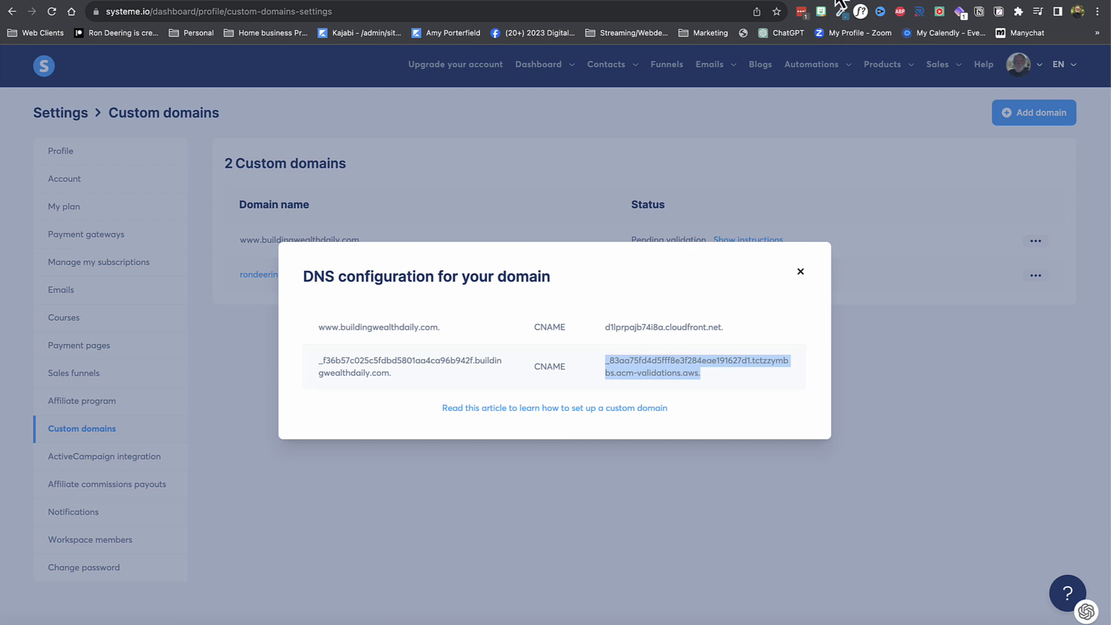
key(ctrl+Tab)
click(665, 348)
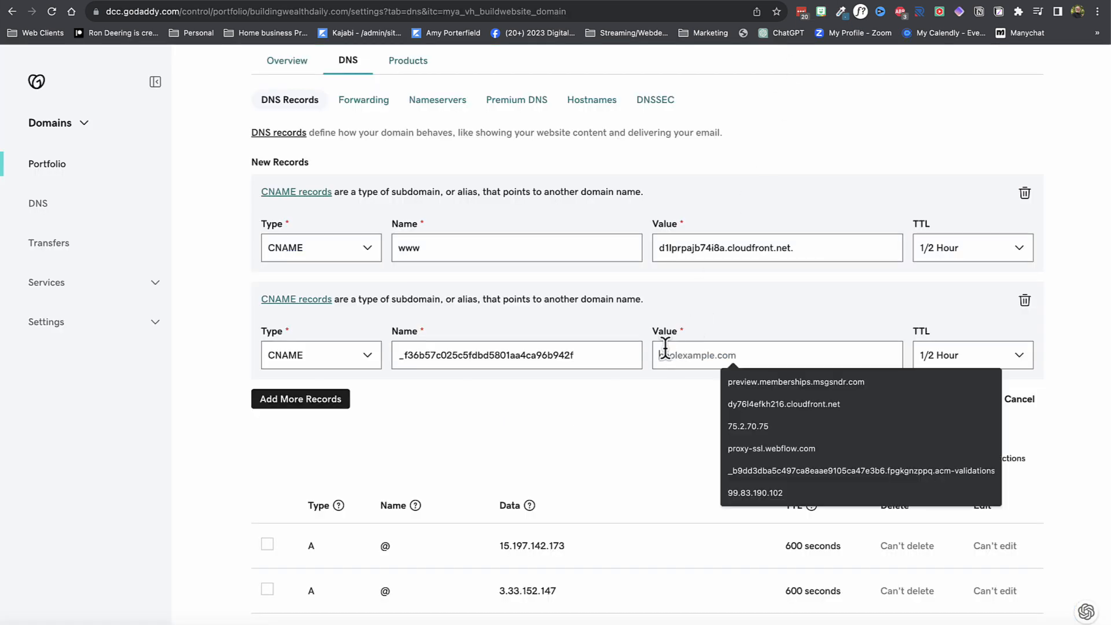
text(e3f284eae191627d1.tctzzymbbs.acm-validations.aws.)
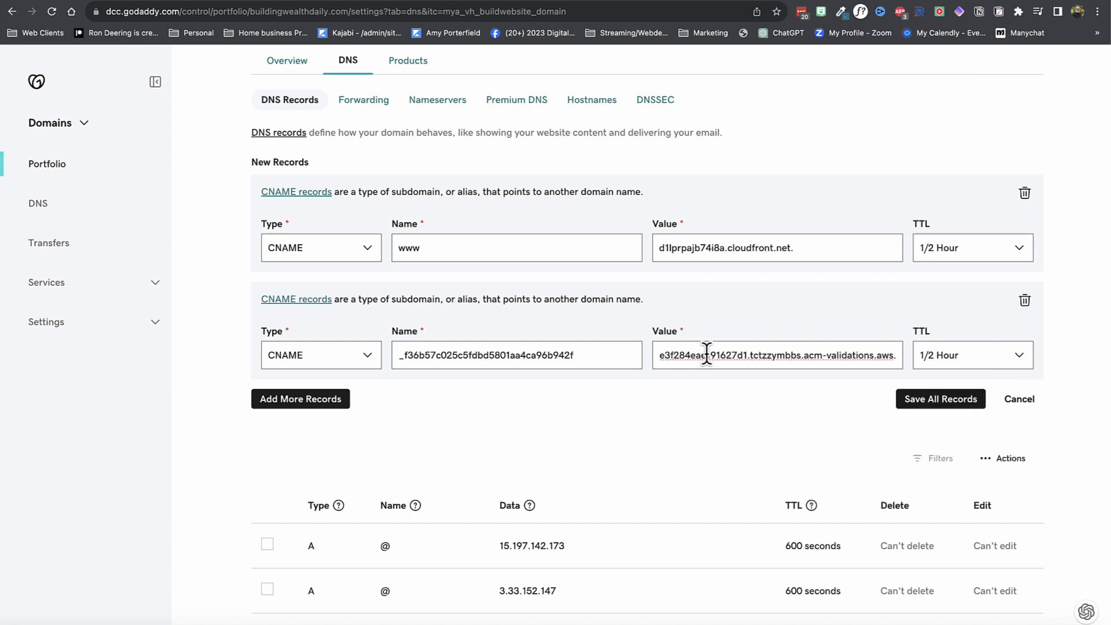
click(930, 404)
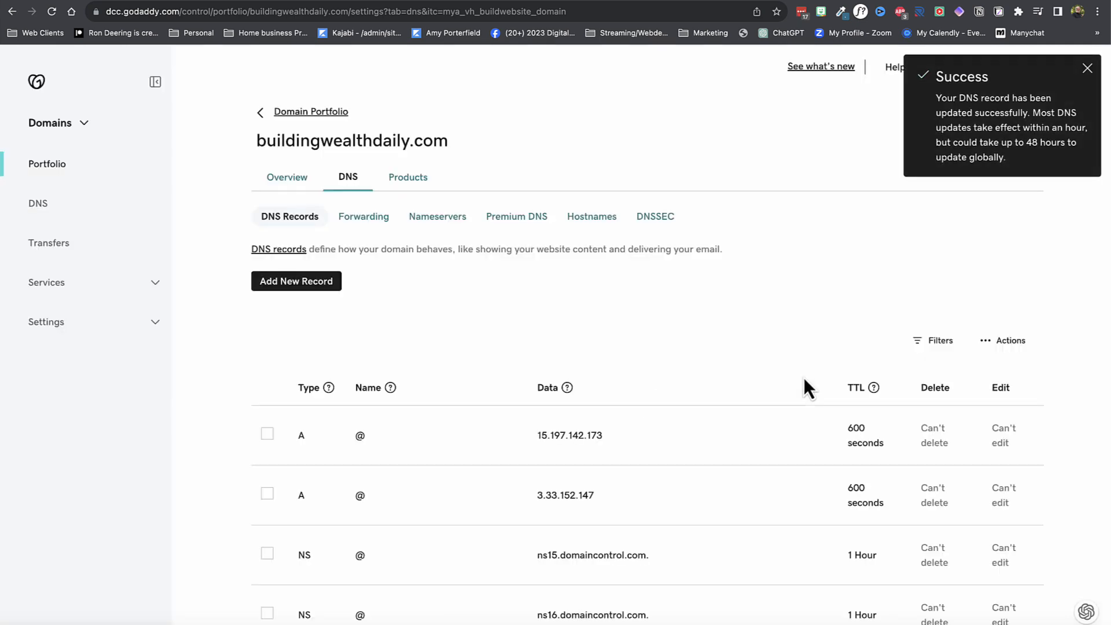
click(1087, 69)
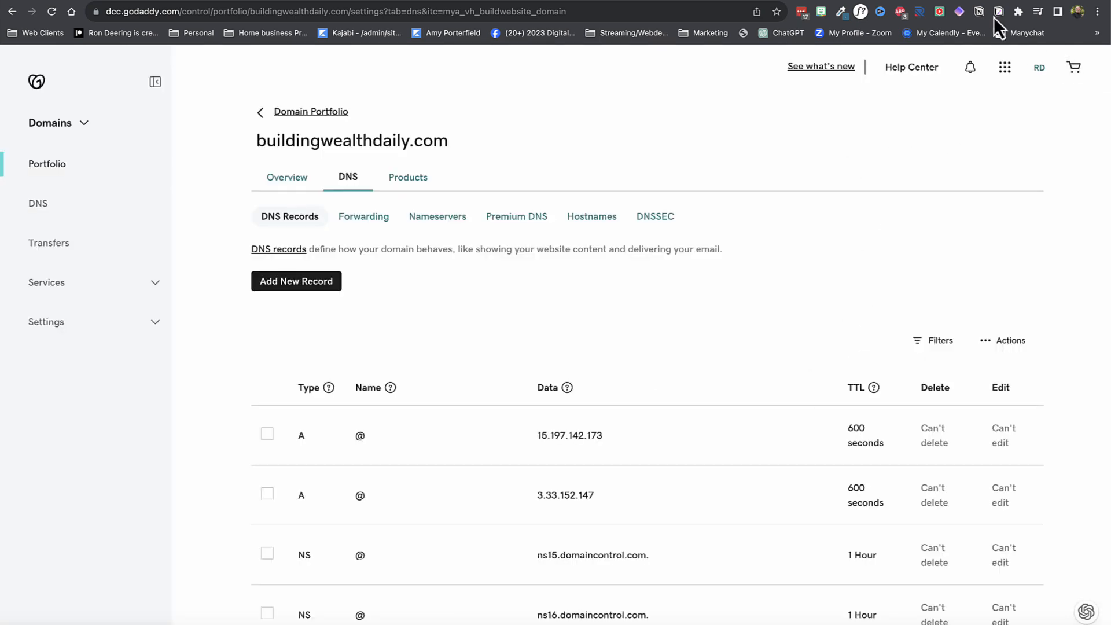
click(983, 1)
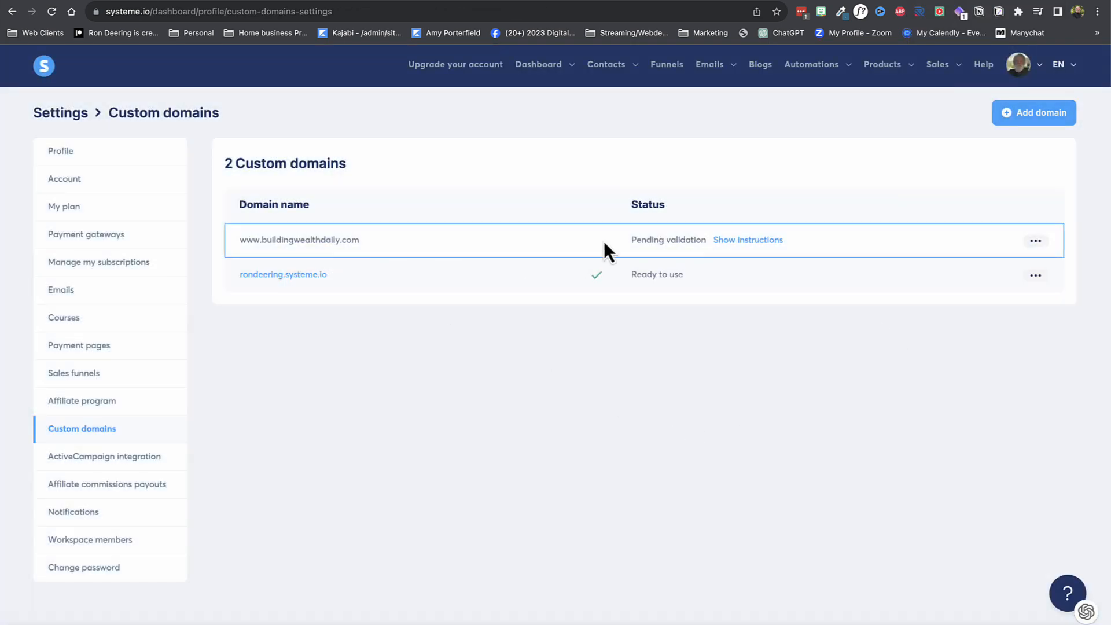
click(50, 16)
click(1037, 241)
click(1036, 242)
- Set up domain authentication for buildingwealthdaily.com in systeme.io's email settings
mouse_move(596, 276)
click(67, 290)
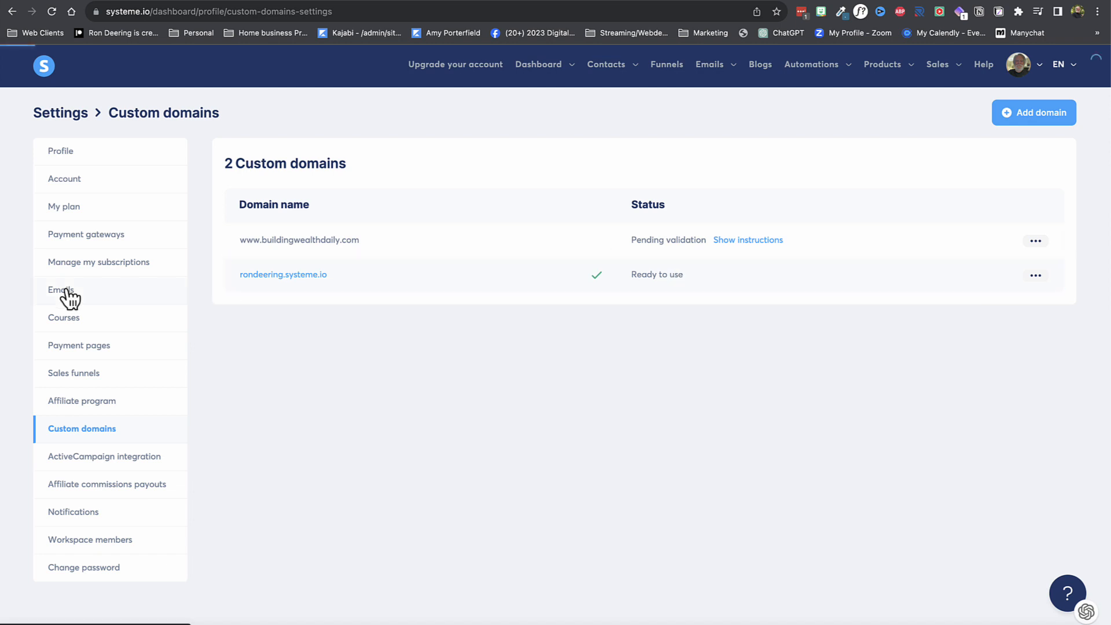
scroll(427, 393, down, 2)
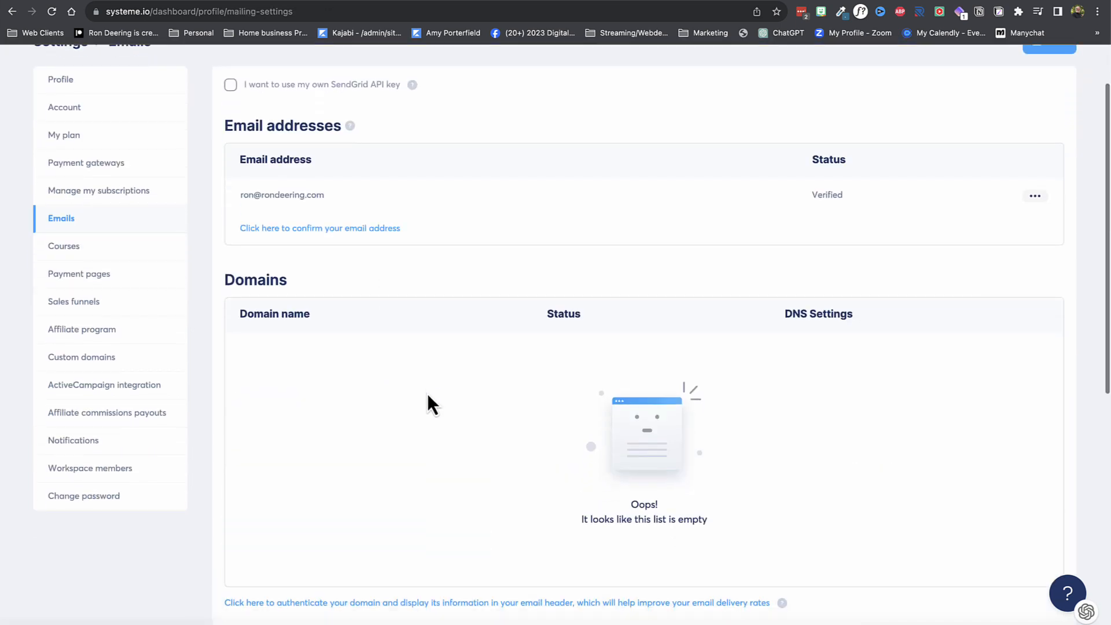
scroll(428, 395, down, 2)
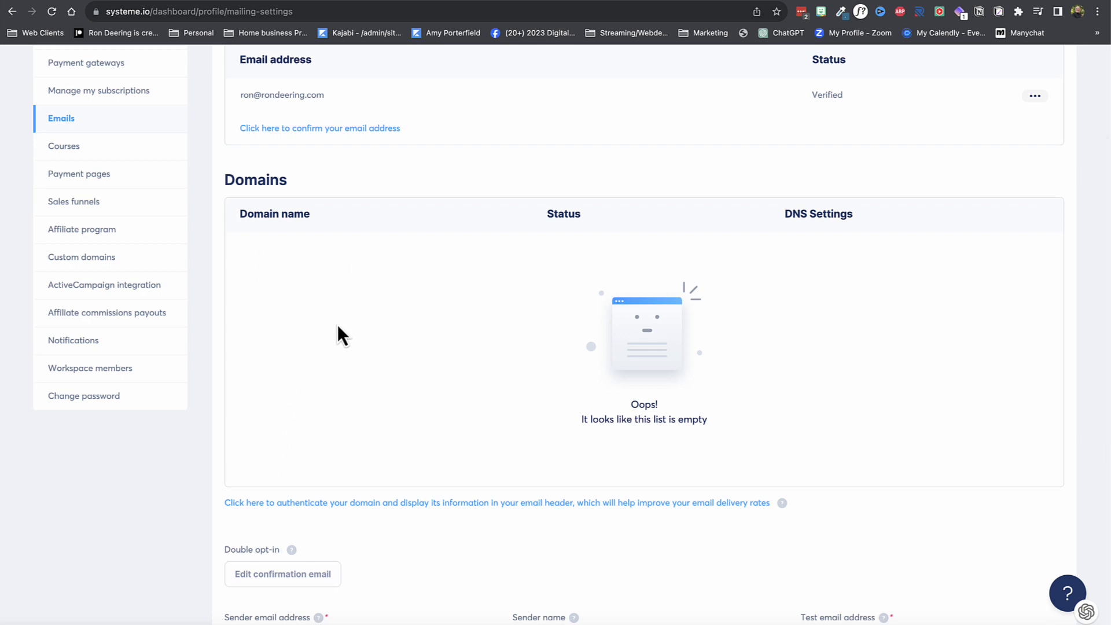
click(282, 502)
click(417, 348)
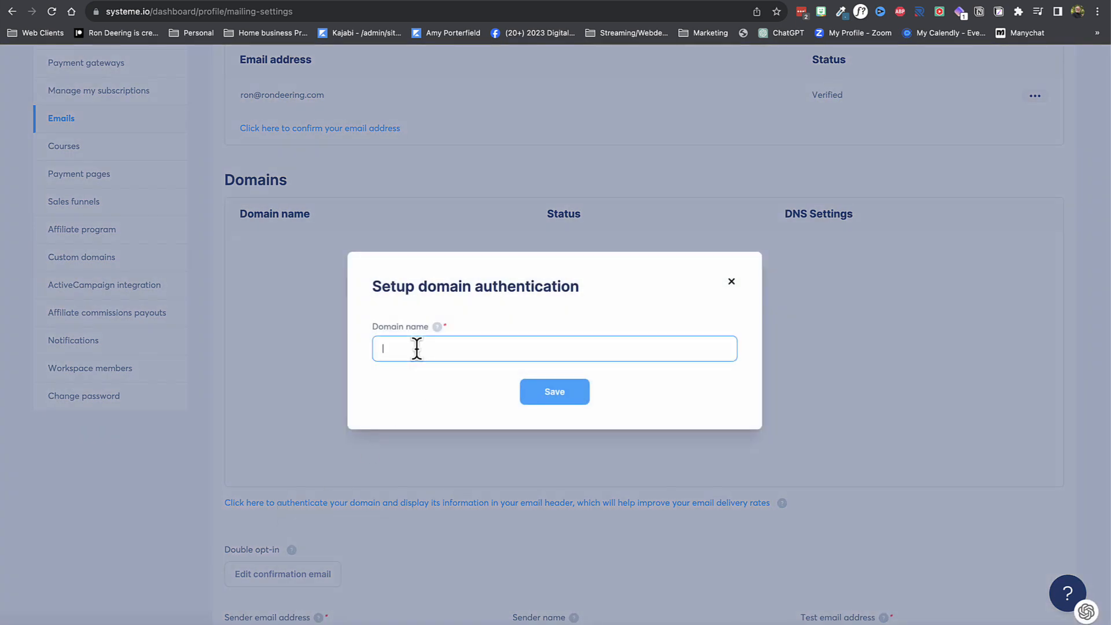
text(buildingwealthdai)
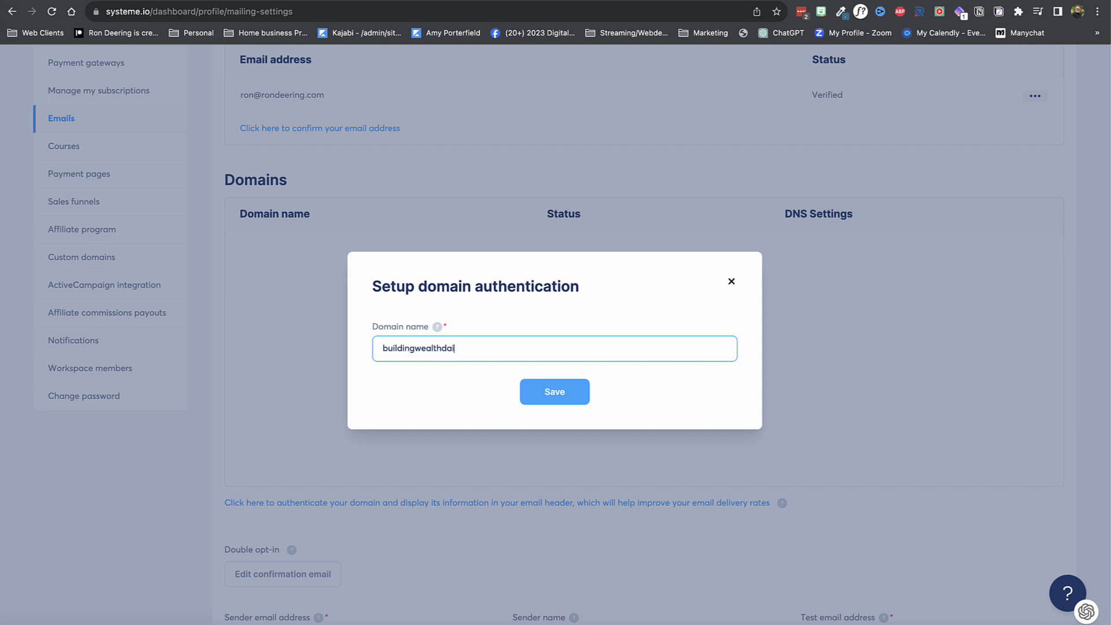
text(ly.com)
click(559, 397)
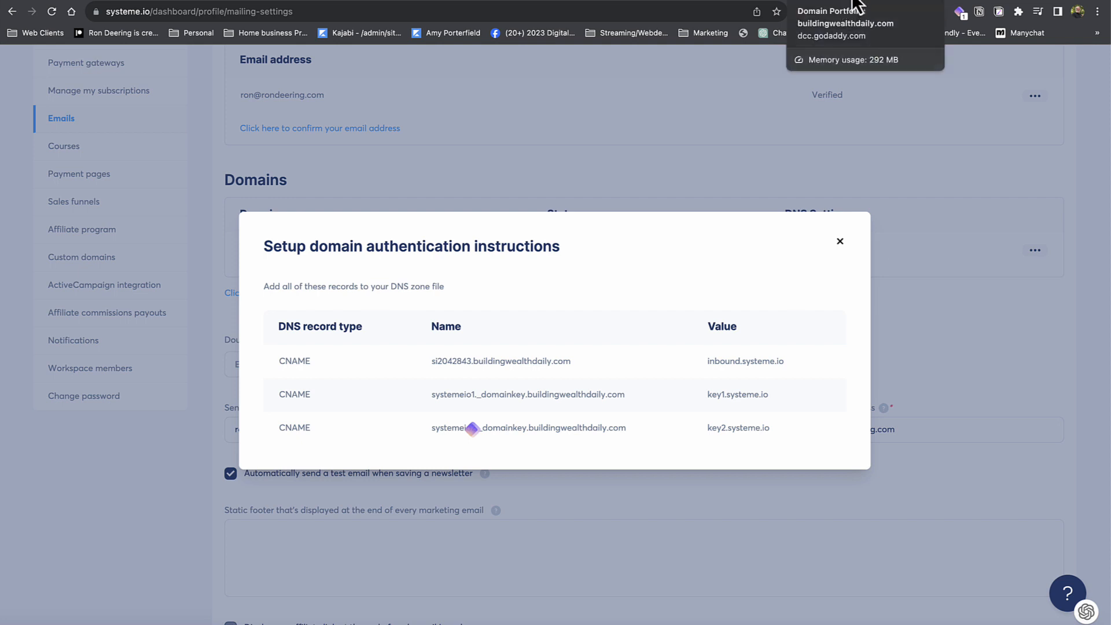
- Switch to GoDaddy's DNS records and start a new record of type CNAME
click(853, 1)
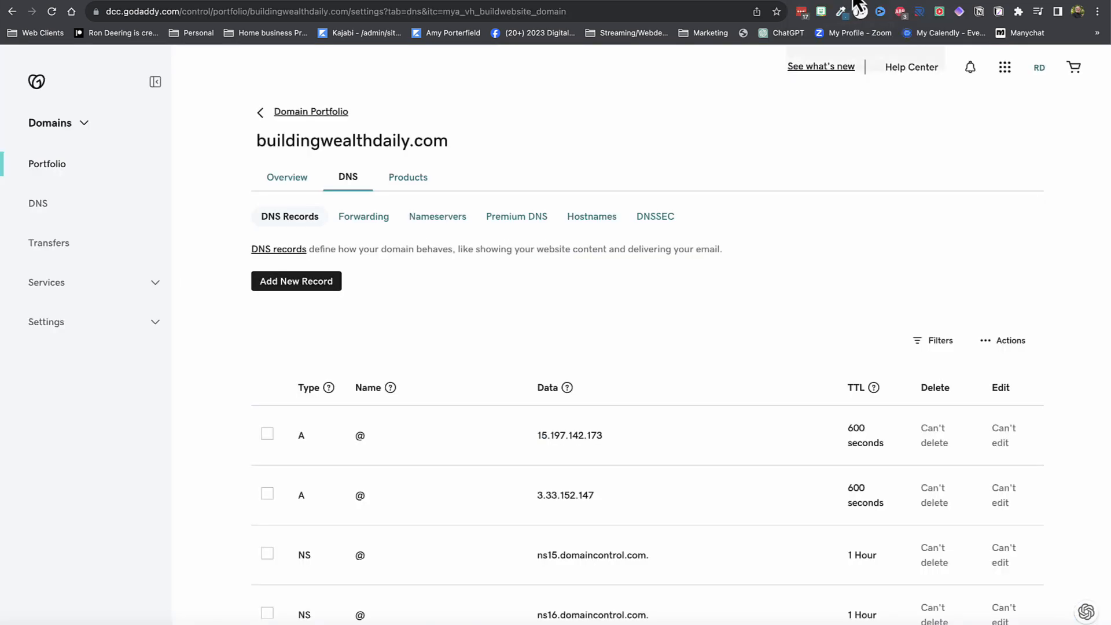
click(313, 281)
click(332, 366)
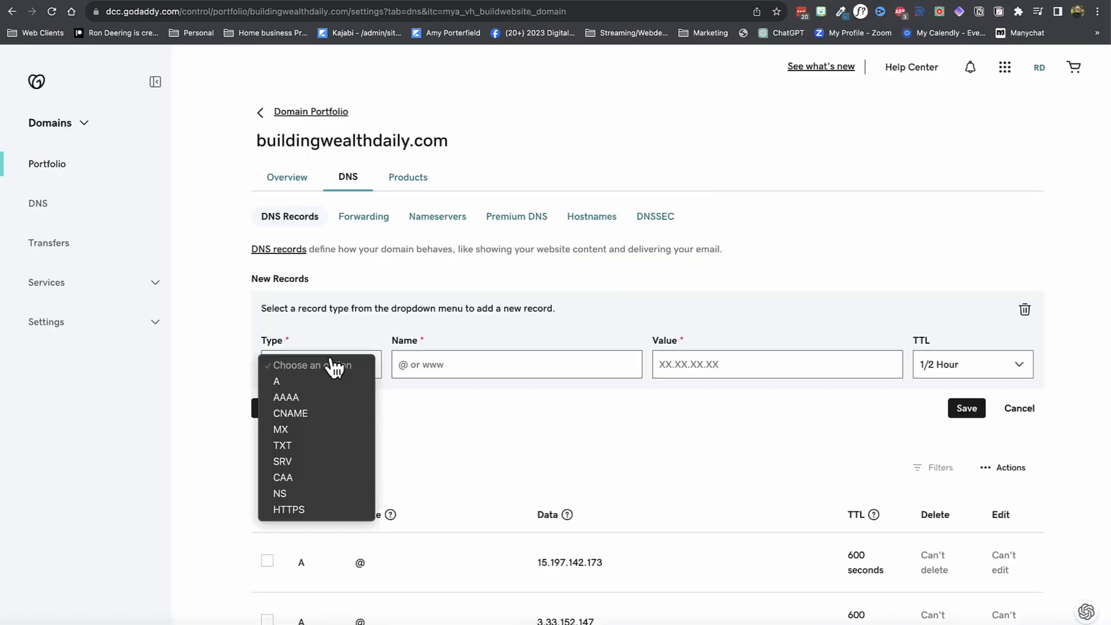
click(319, 414)
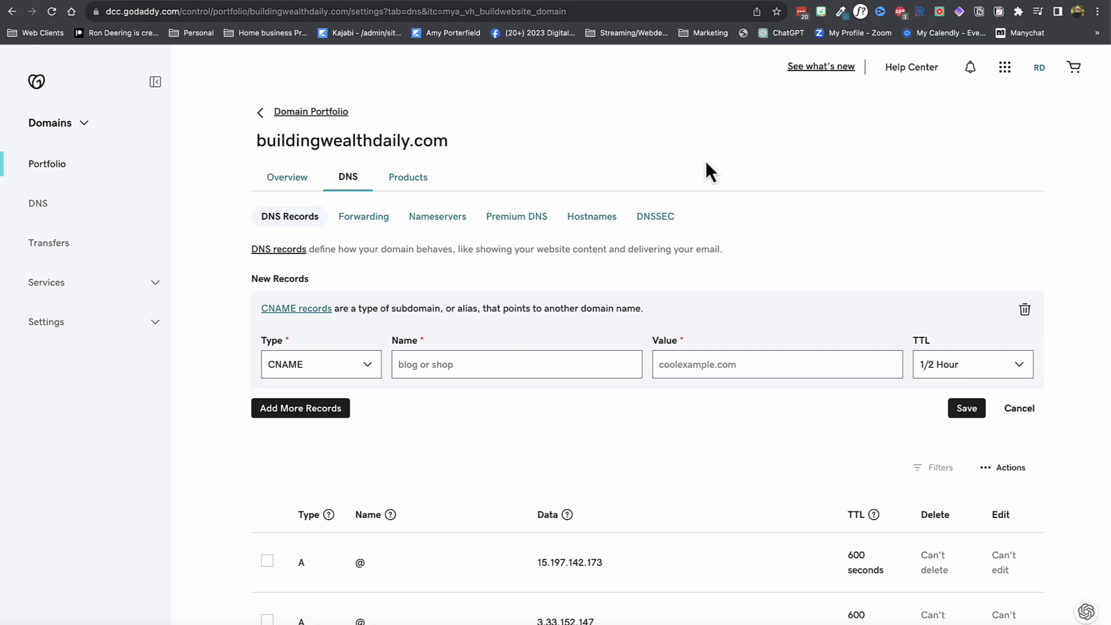
- Copy the first authentication record's host name, without the domain, from systeme.io and enter it as the name of GoDaddy's new CNAME record
click(943, 2)
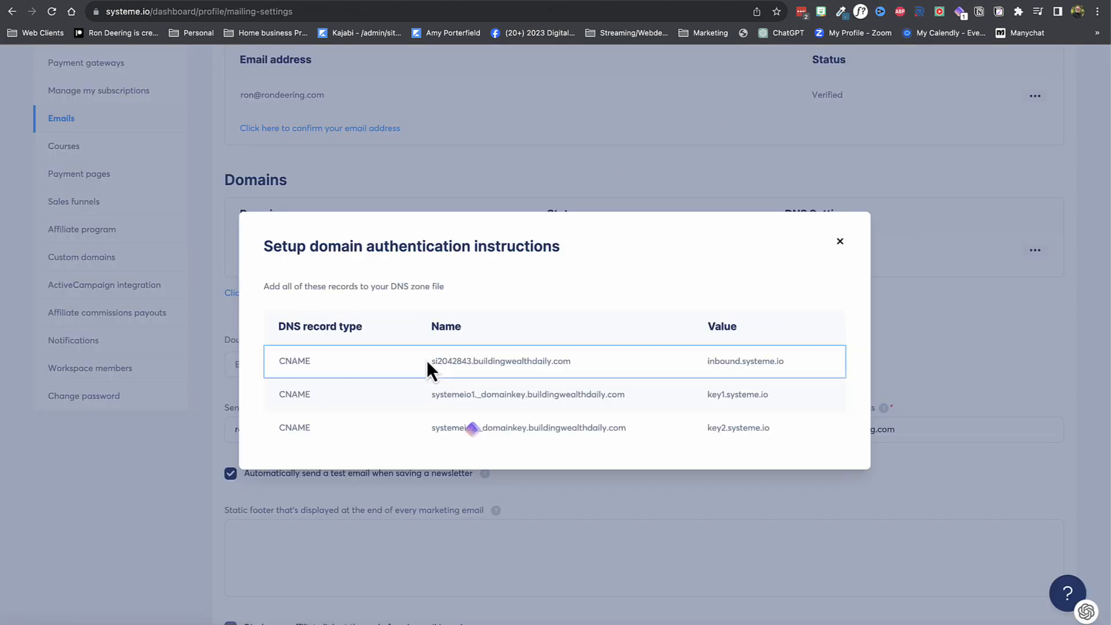
drag(428, 359, 470, 360)
key(ctrl+c)
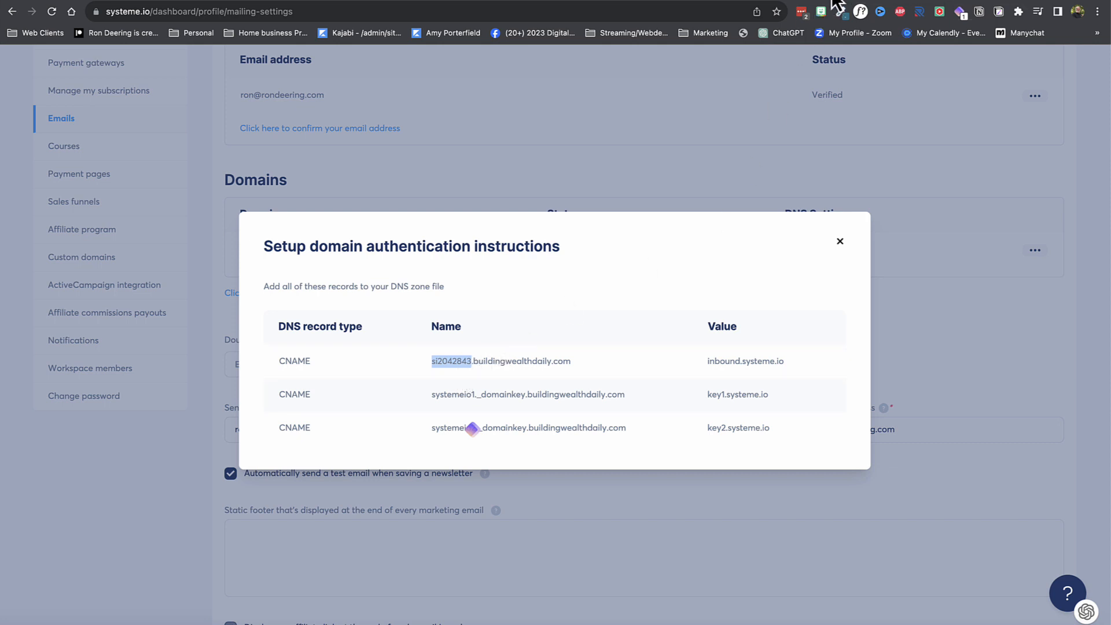
click(831, 1)
click(452, 363)
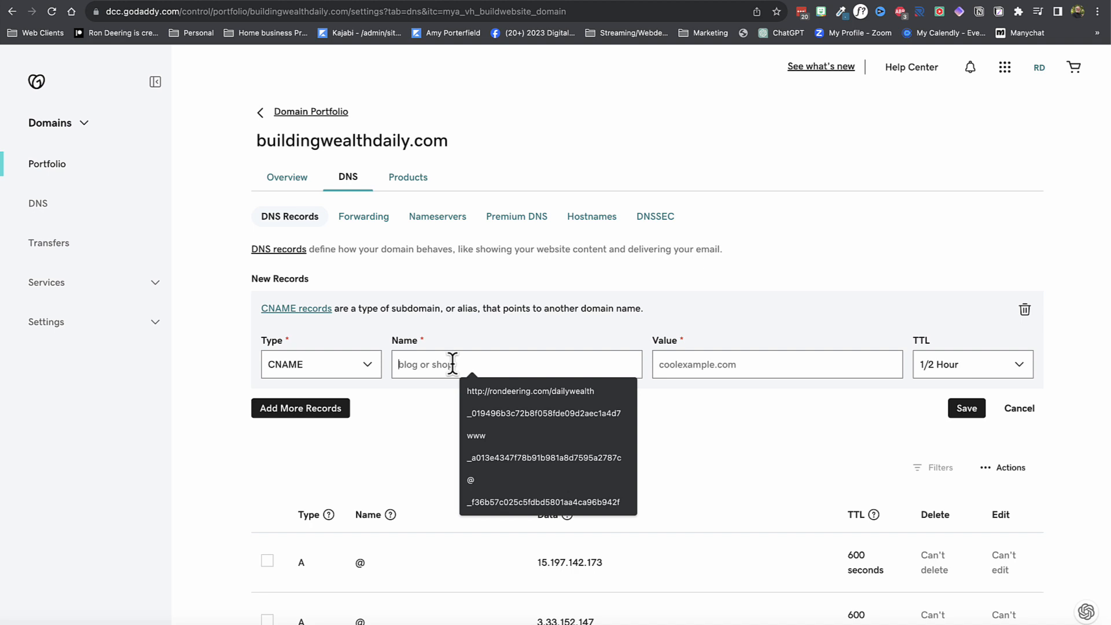
key(ctrl+v)
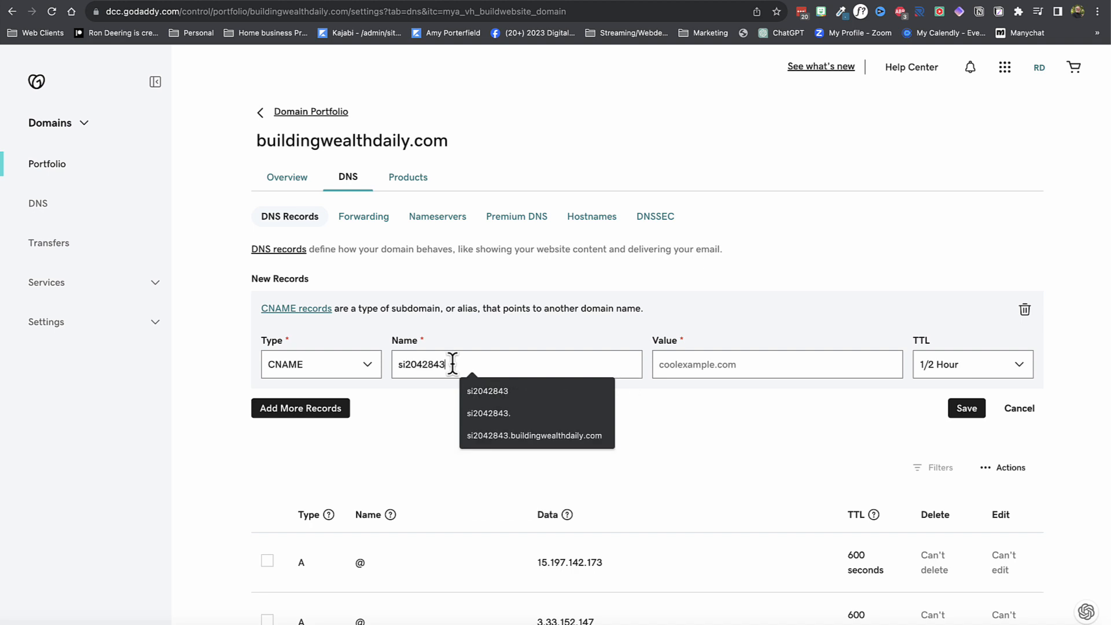
- Copy inbound.systeme.io from the authentication instructions and enter it as the value of GoDaddy's new CNAME record
click(984, 1)
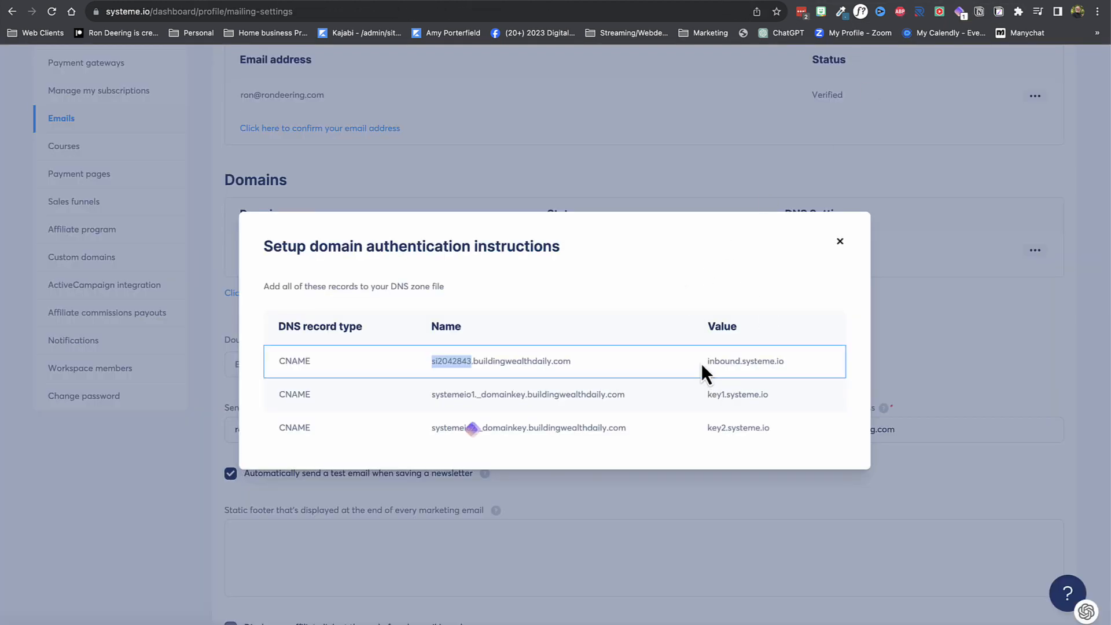
drag(706, 362, 778, 362)
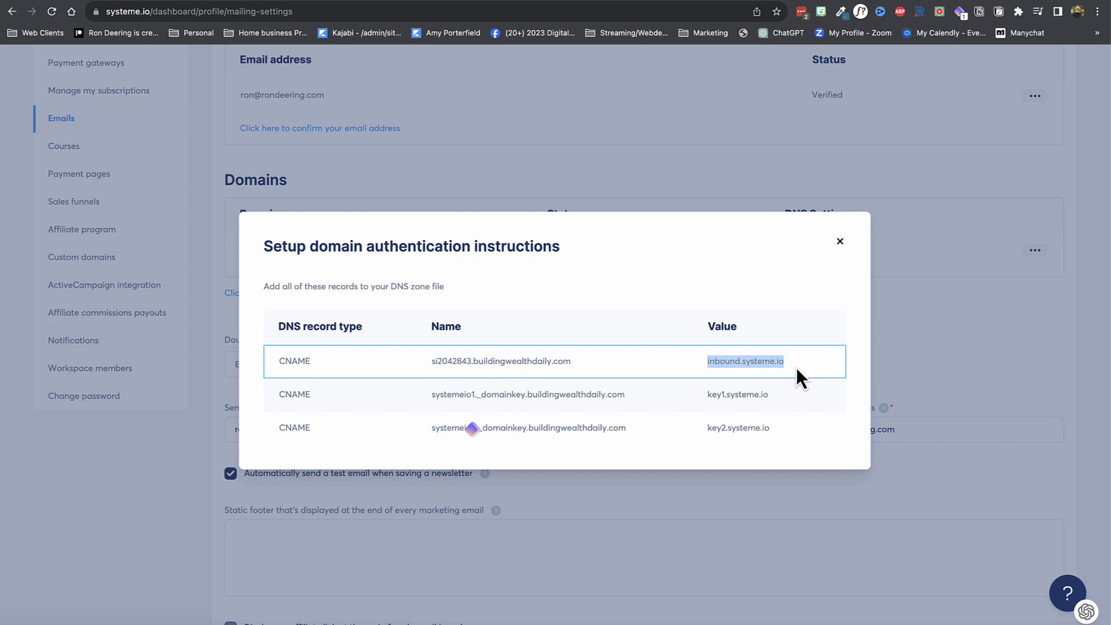
click(828, 1)
click(716, 364)
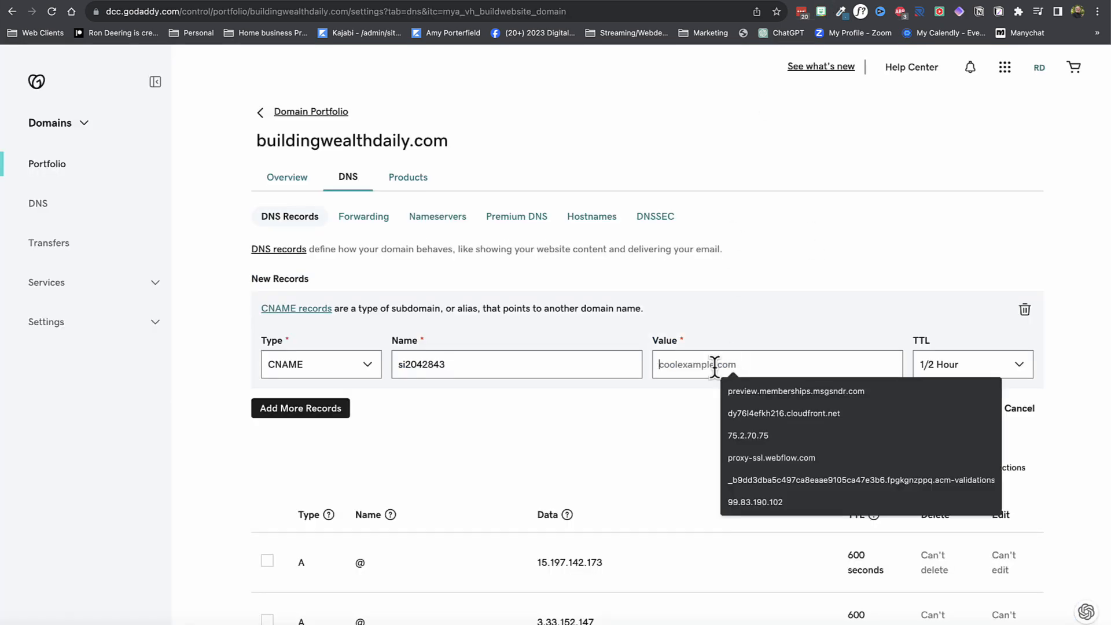
text(inbound.systeme.io)
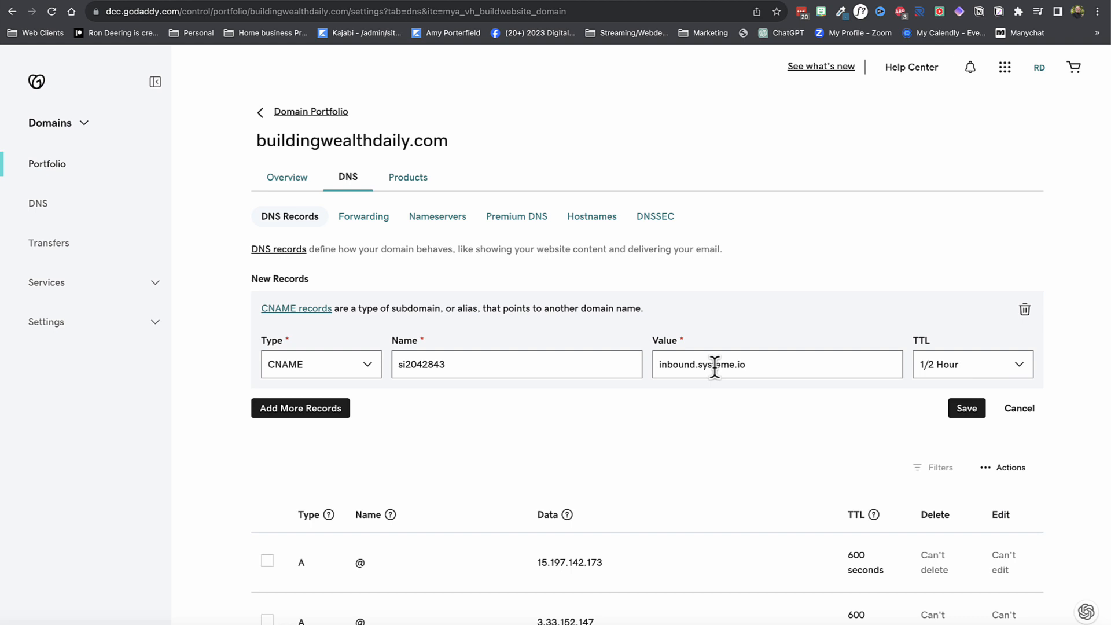
- Add another new DNS record below the inbound.systeme.io record and set its type to CNAME
click(306, 411)
click(327, 483)
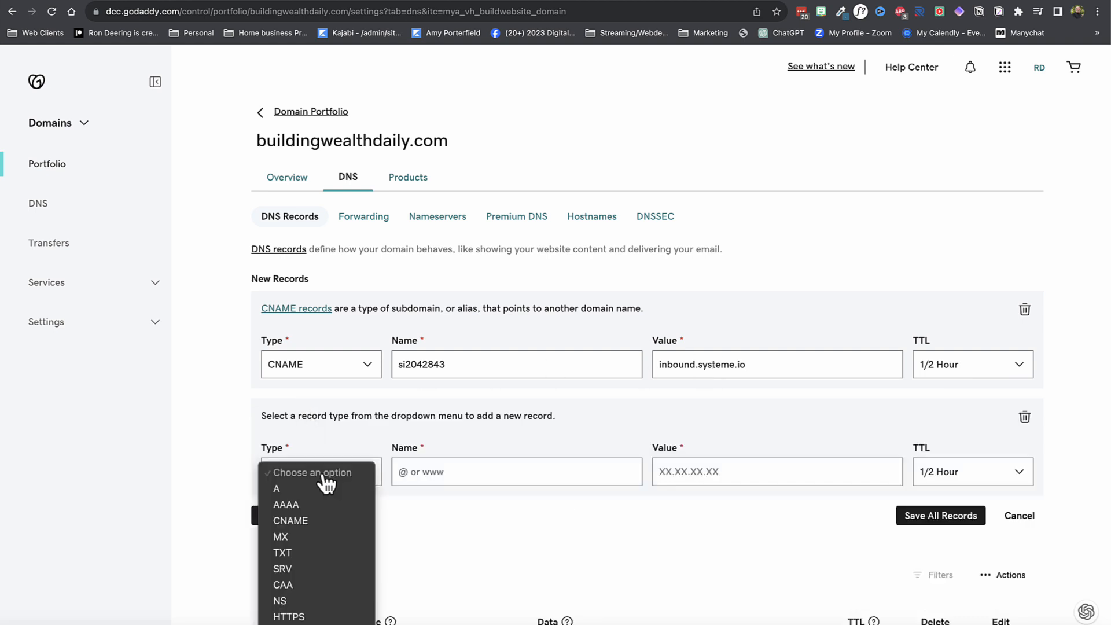
click(320, 523)
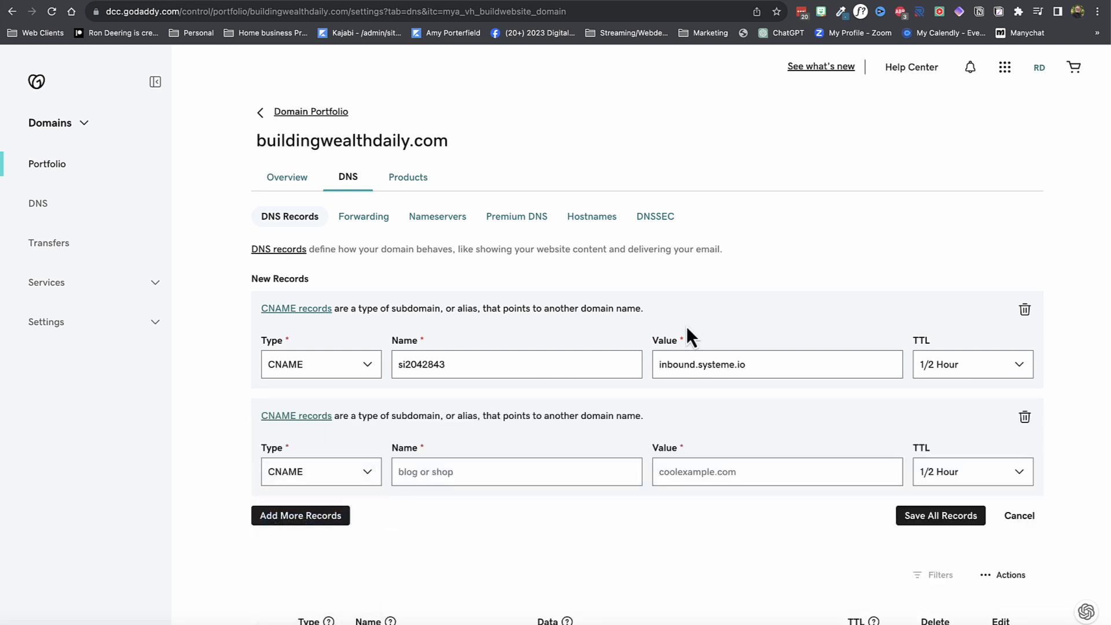
- Copy systemeio1._domainkey from systeme.io's authentication instructions and enter it as the second new GoDaddy record's name
click(946, 1)
drag(431, 394, 513, 402)
key(ctrl+c)
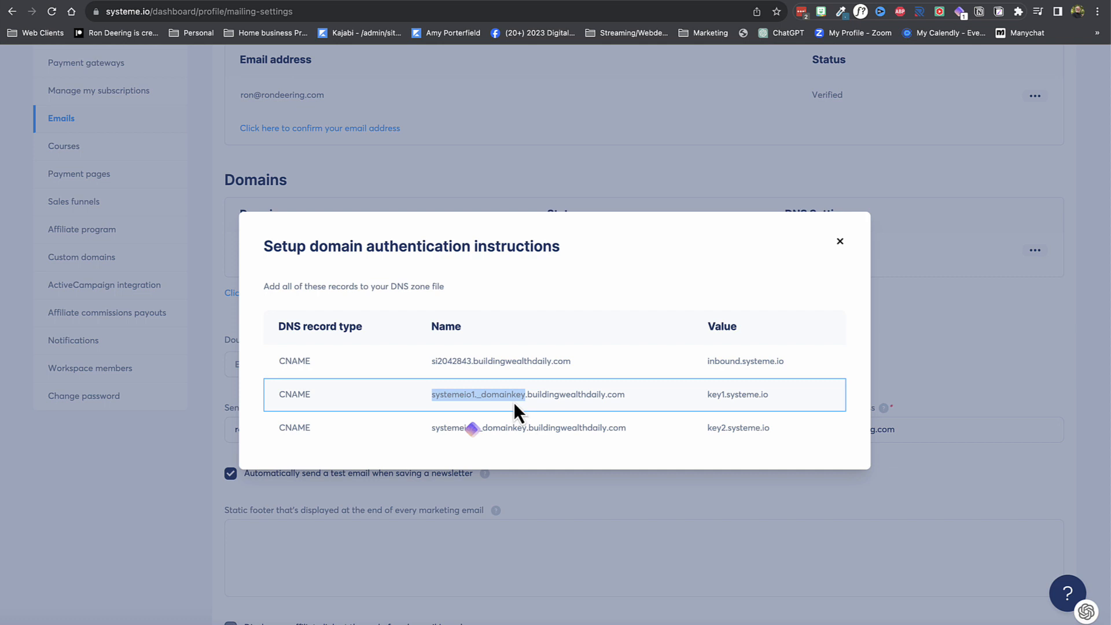
click(861, 1)
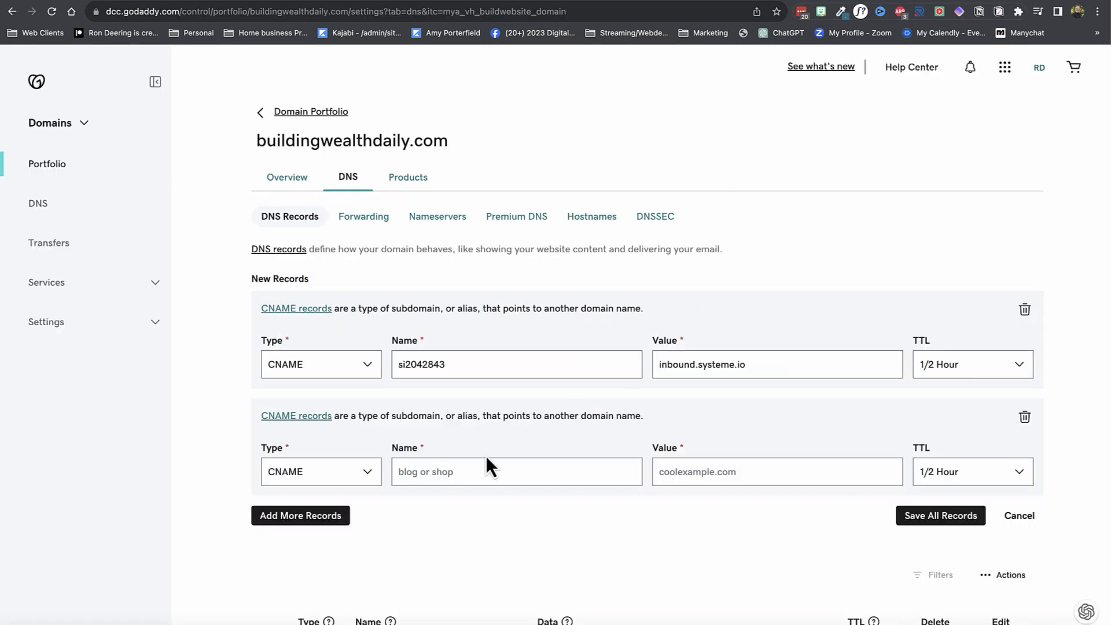
click(451, 474)
key(ctrl+v)
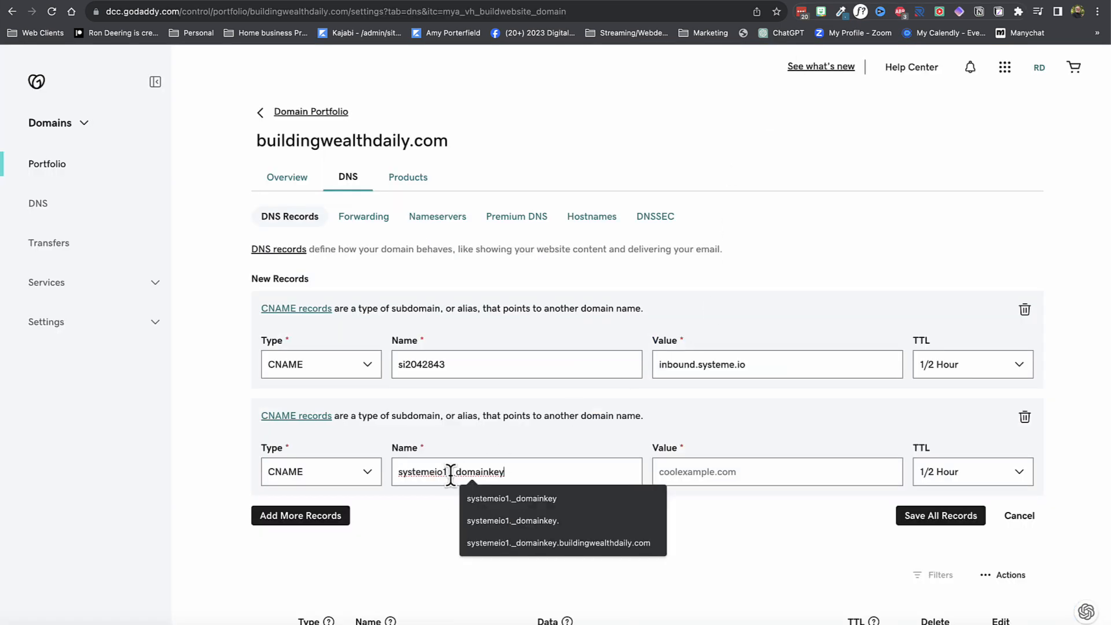
- Copy key1.systeme.io from systeme.io's authentication instructions and enter it as the value of GoDaddy's second new CNAME record
click(967, 3)
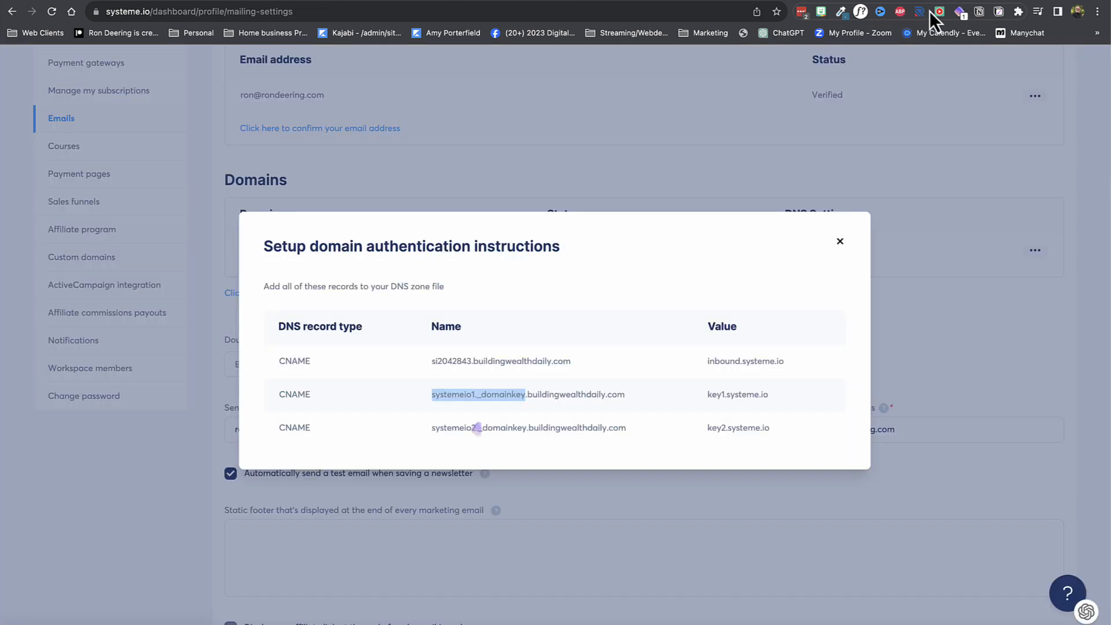
triple_click(718, 393)
key(ctrl+c)
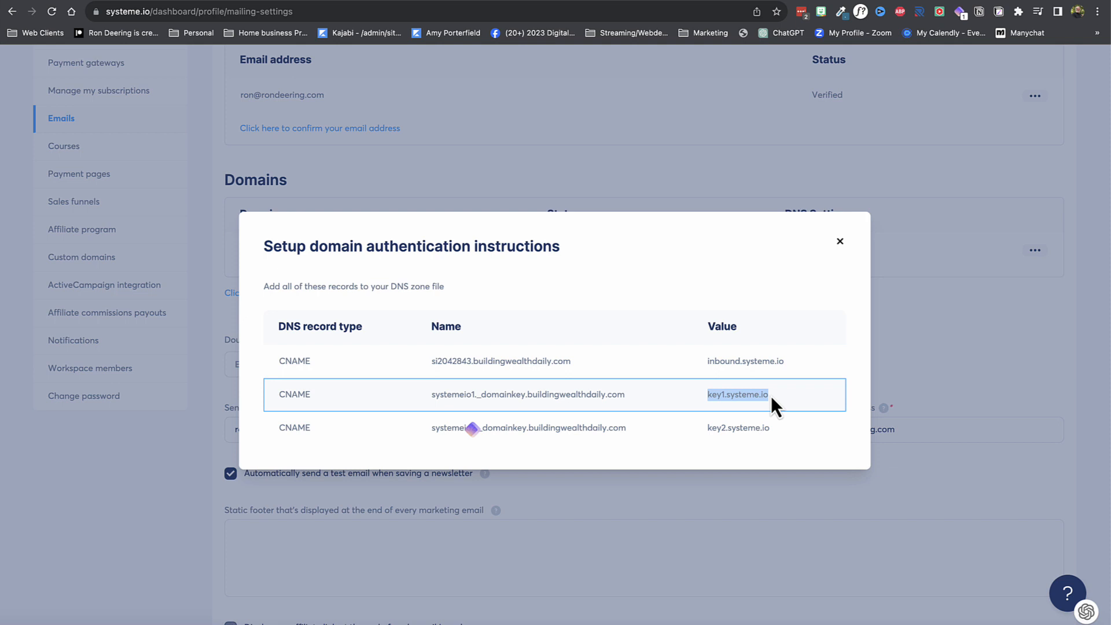
click(851, 3)
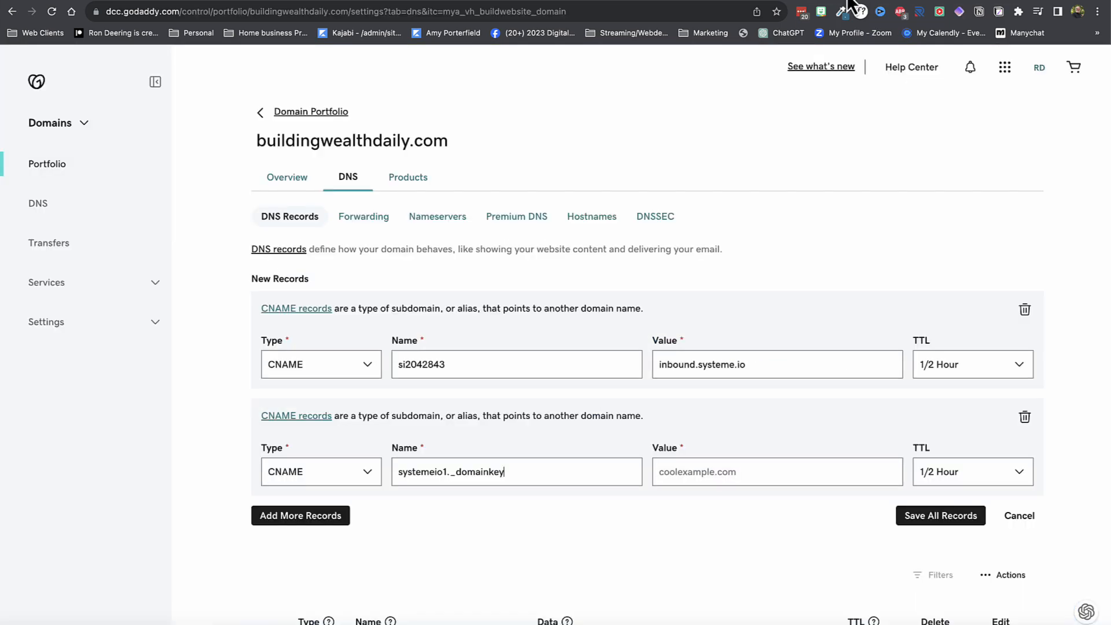
click(671, 469)
key(ctrl+v)
- Add a third new DNS record below the key1.systeme.io record
click(324, 517)
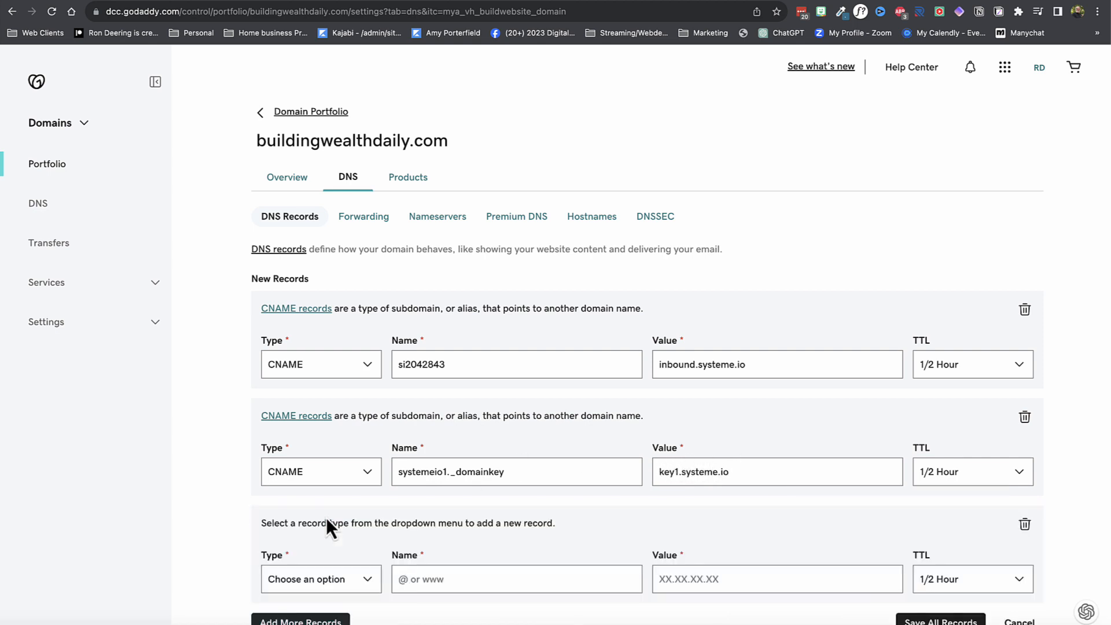
click(317, 586)
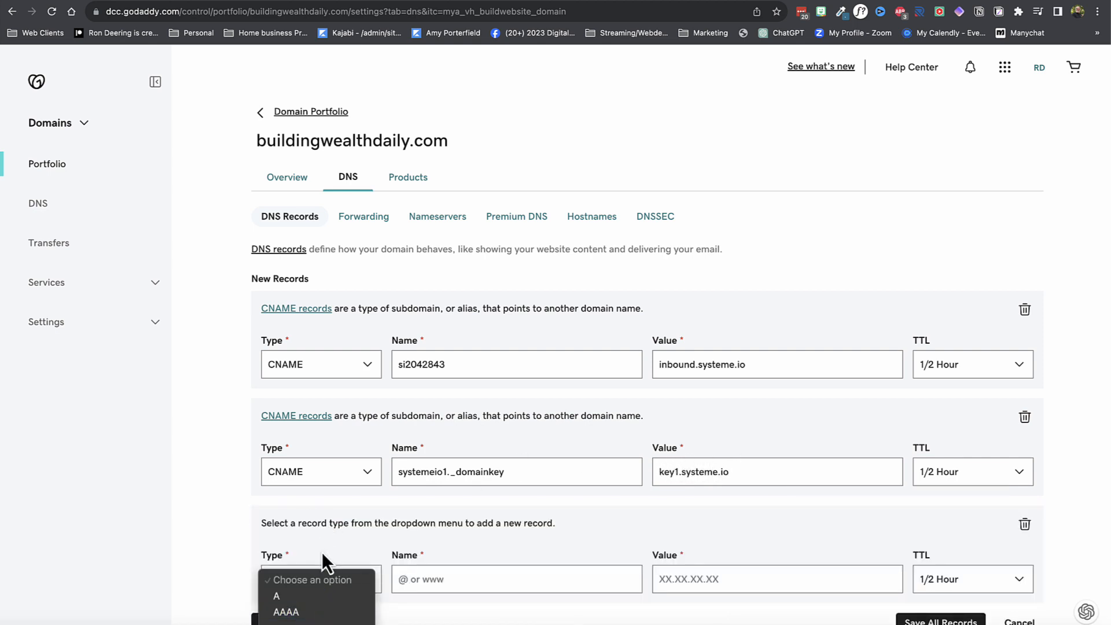
click(206, 555)
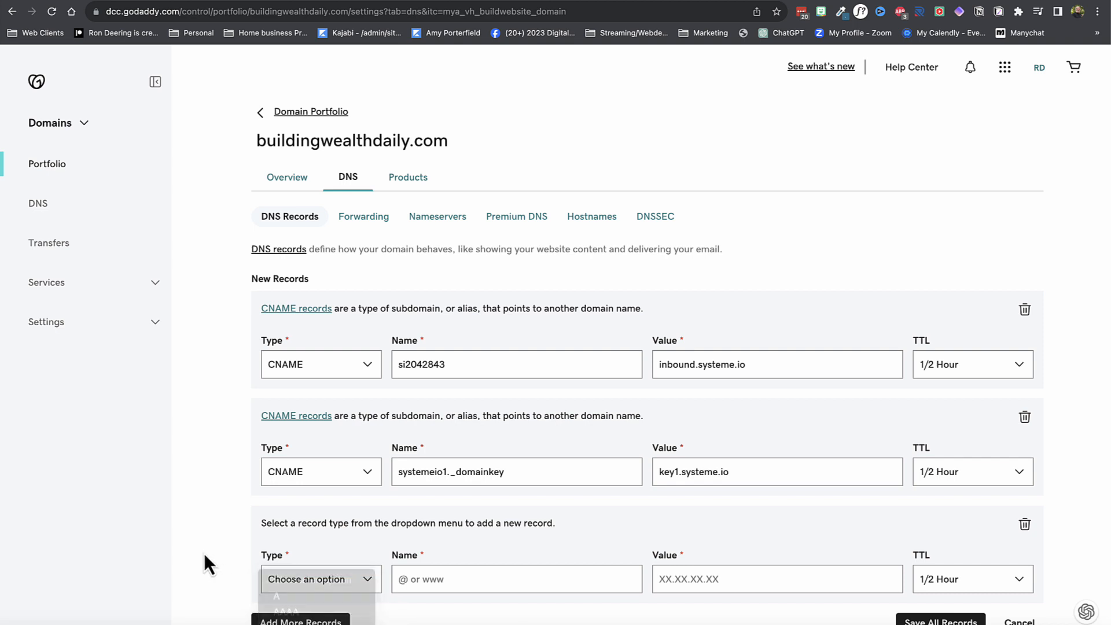
scroll(211, 553, down, 1)
scroll(232, 538, down, 2)
click(298, 463)
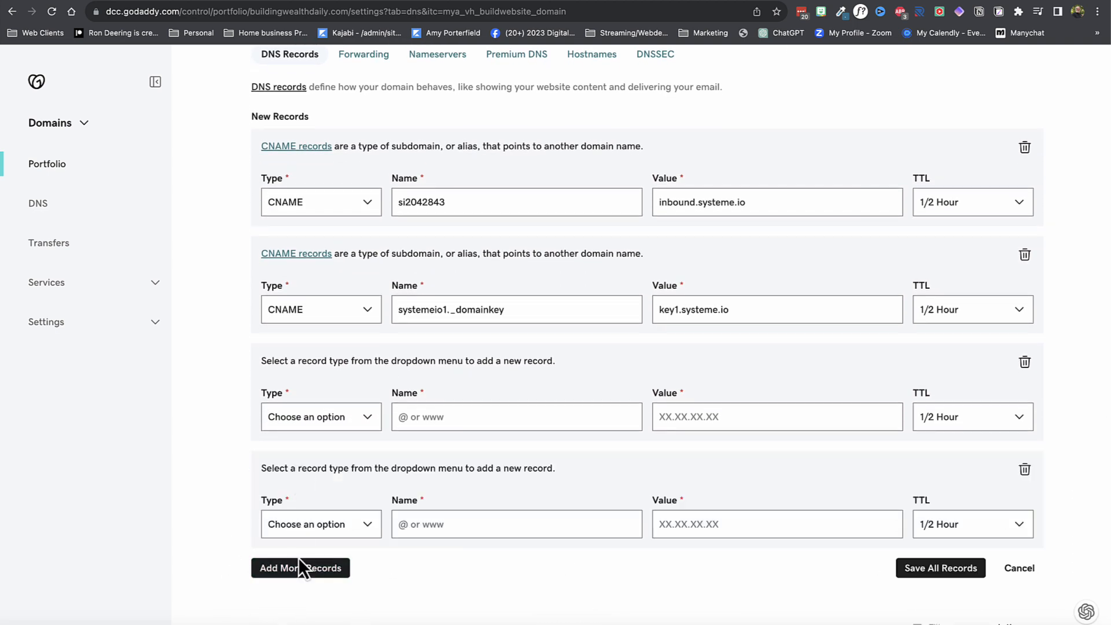
click(327, 525)
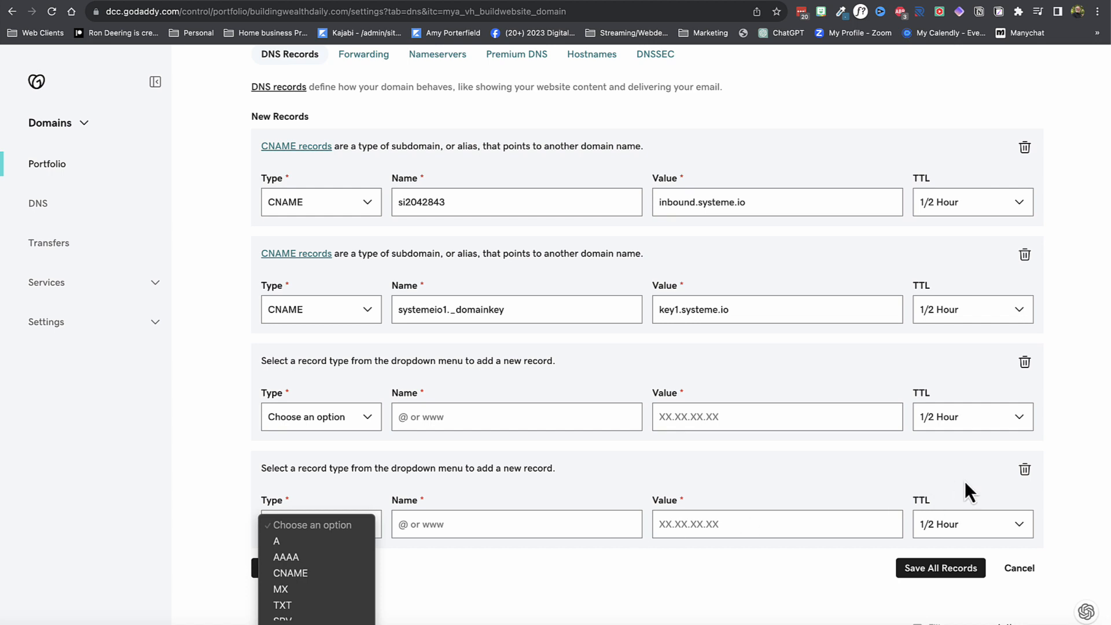
click(1023, 470)
click(1023, 470)
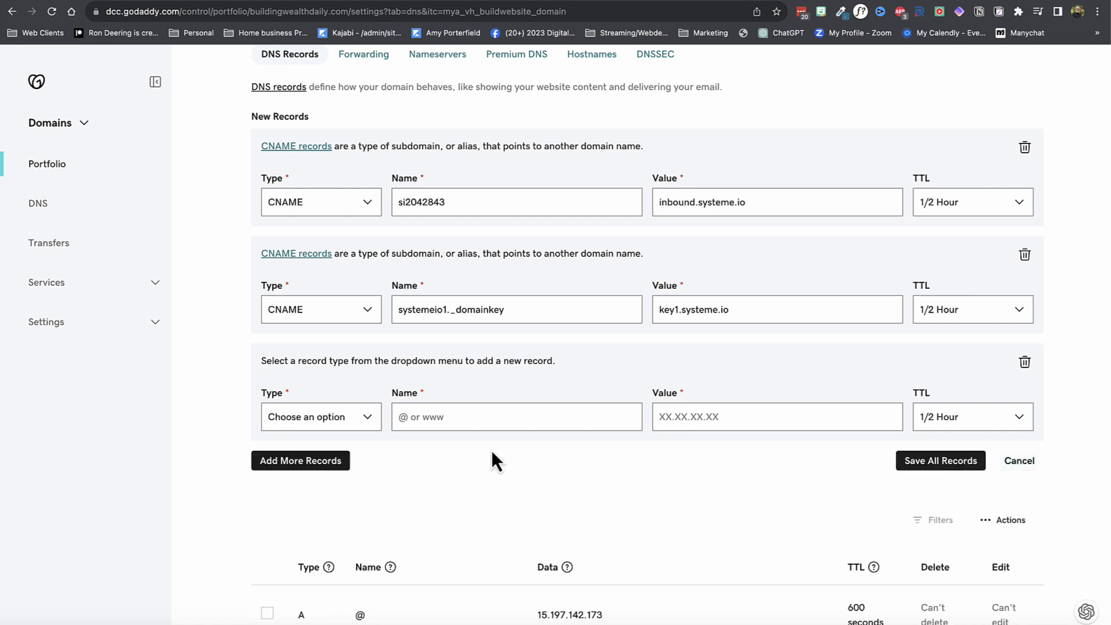
- Set the third new record's type to CNAME and enter systemeio2._domainkey, copied from systeme.io's authentication instructions, as its name
click(357, 419)
click(293, 463)
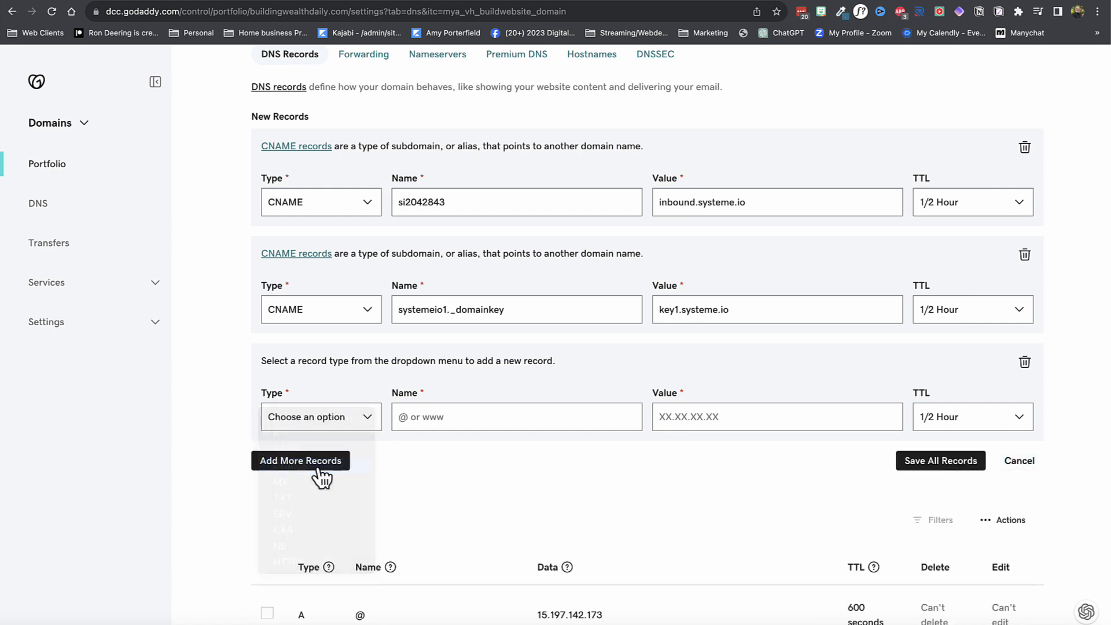
click(928, 1)
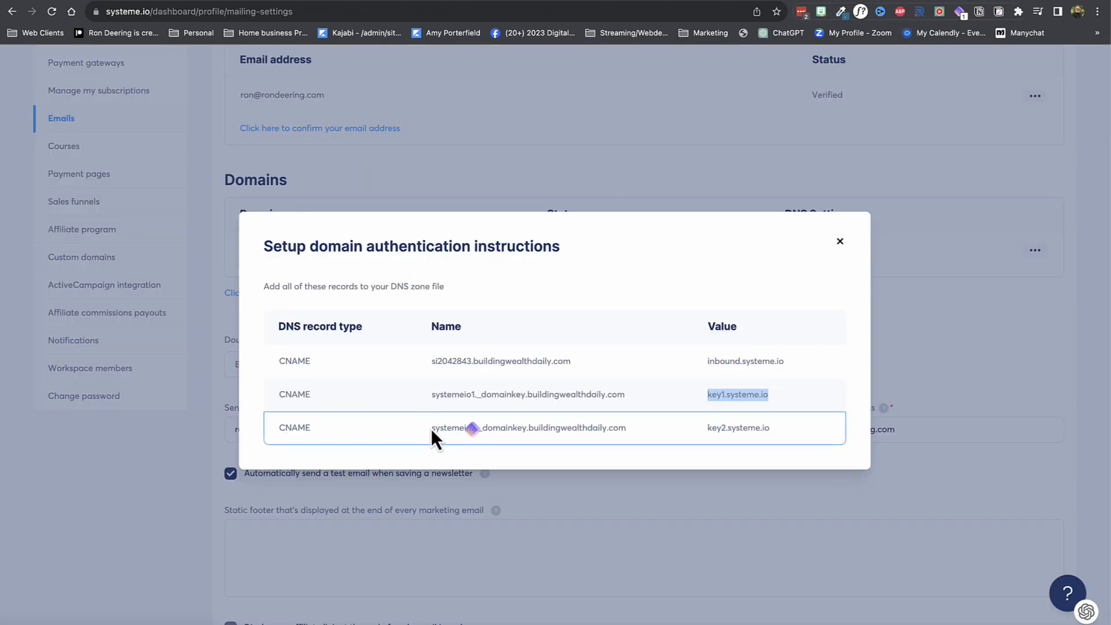
drag(432, 429, 522, 428)
key(ctrl+c)
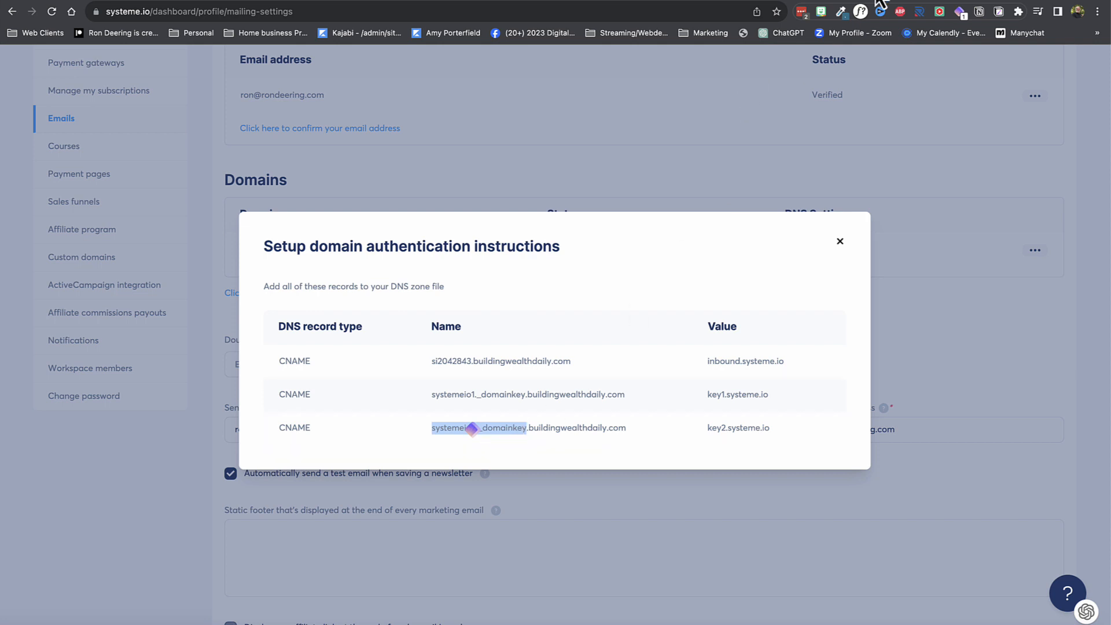
click(856, 1)
click(457, 416)
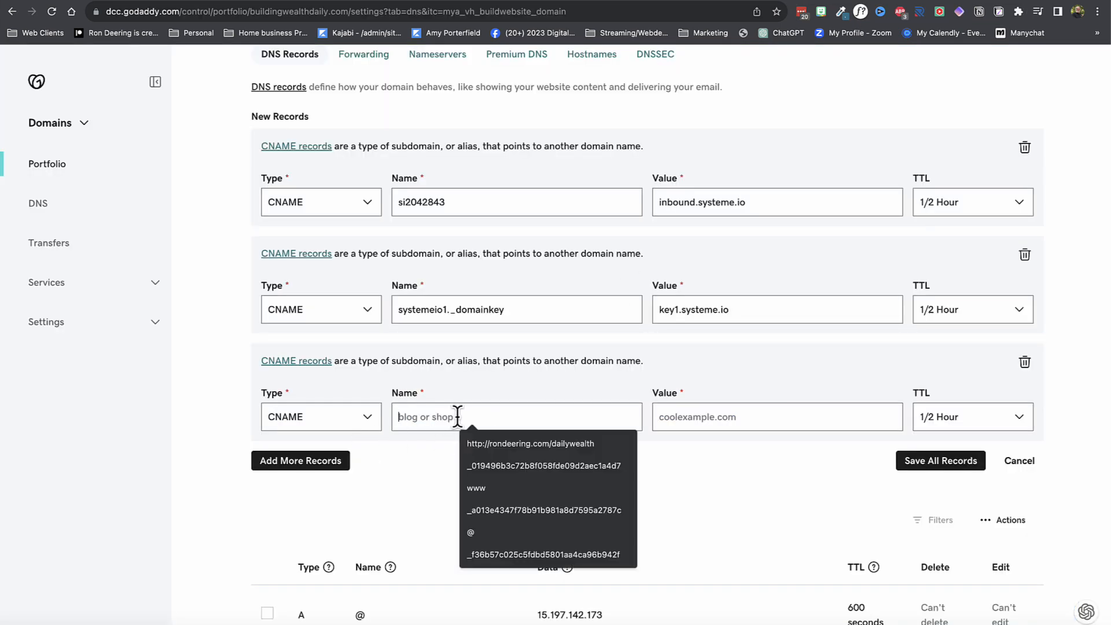
key(ctrl+v)
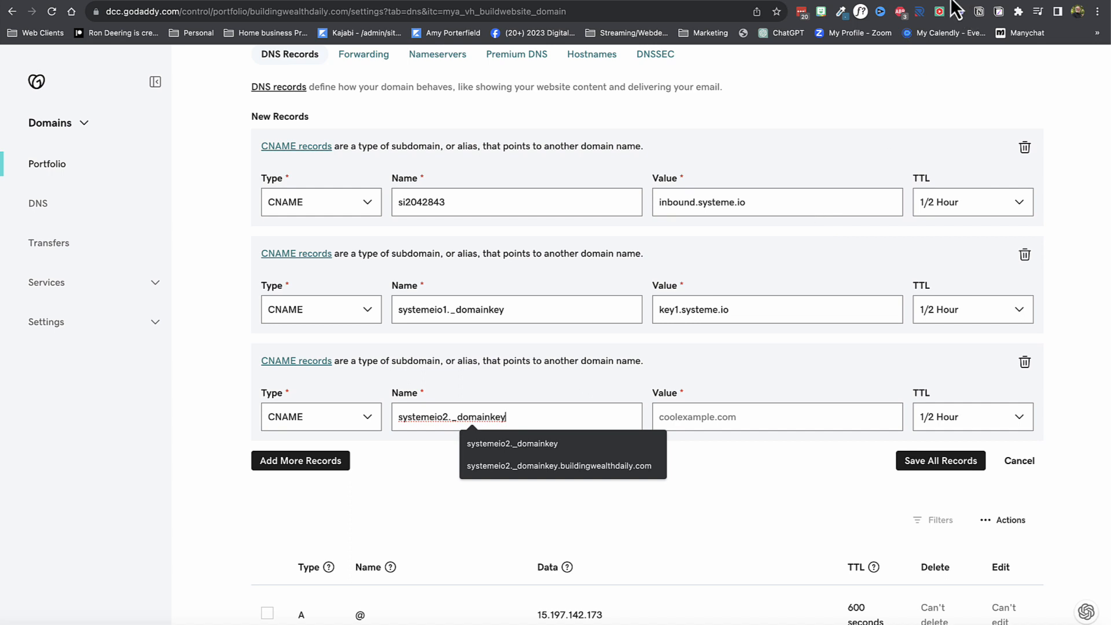
- Copy key2.systeme.io from systeme.io's authentication instructions, enter it as the third GoDaddy record's value, and save all new records
click(946, 1)
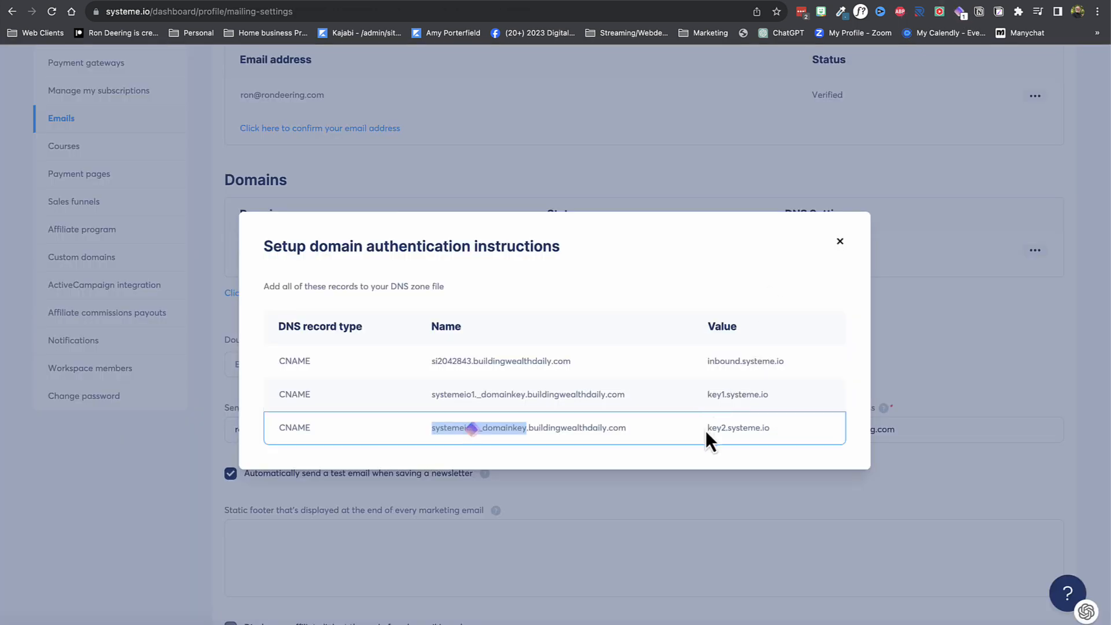
drag(707, 430, 767, 430)
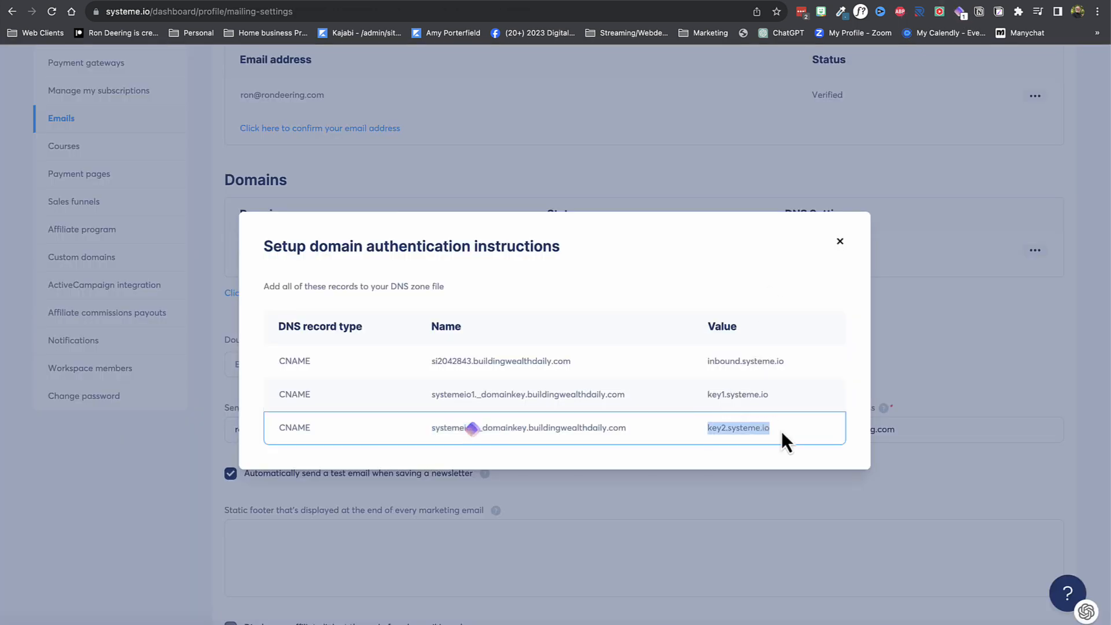
click(820, 1)
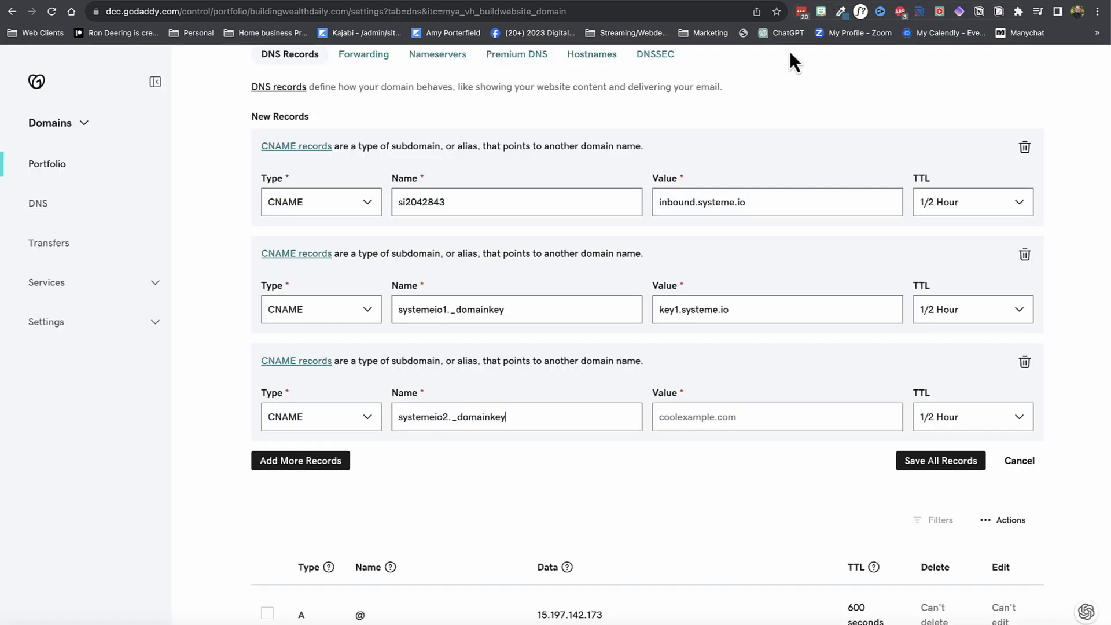
click(676, 414)
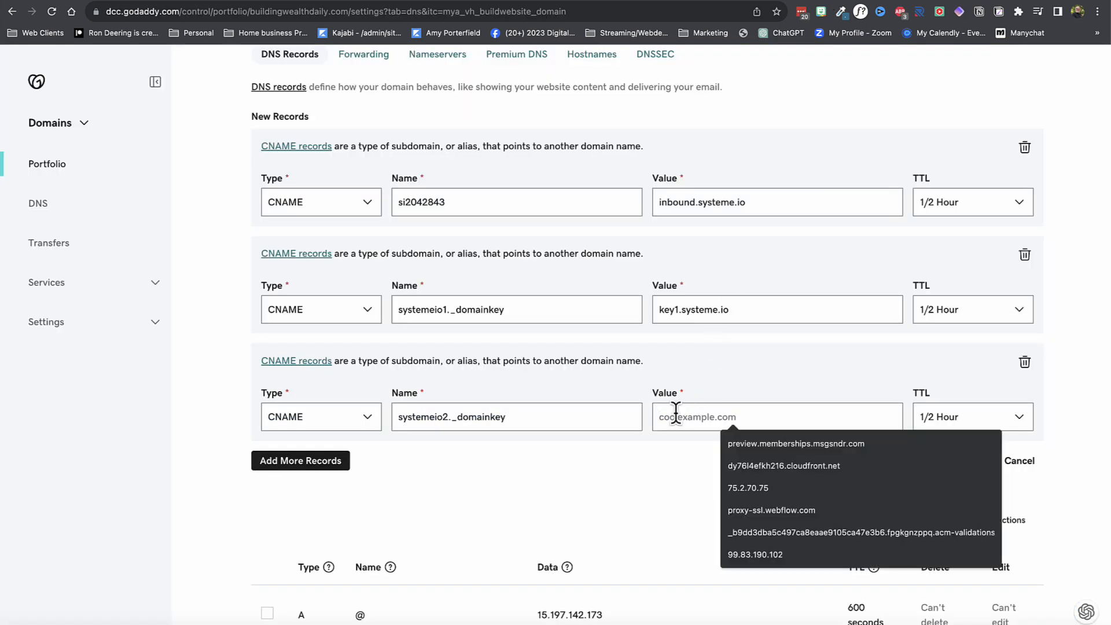
text(key2.systeme.io)
click(918, 467)
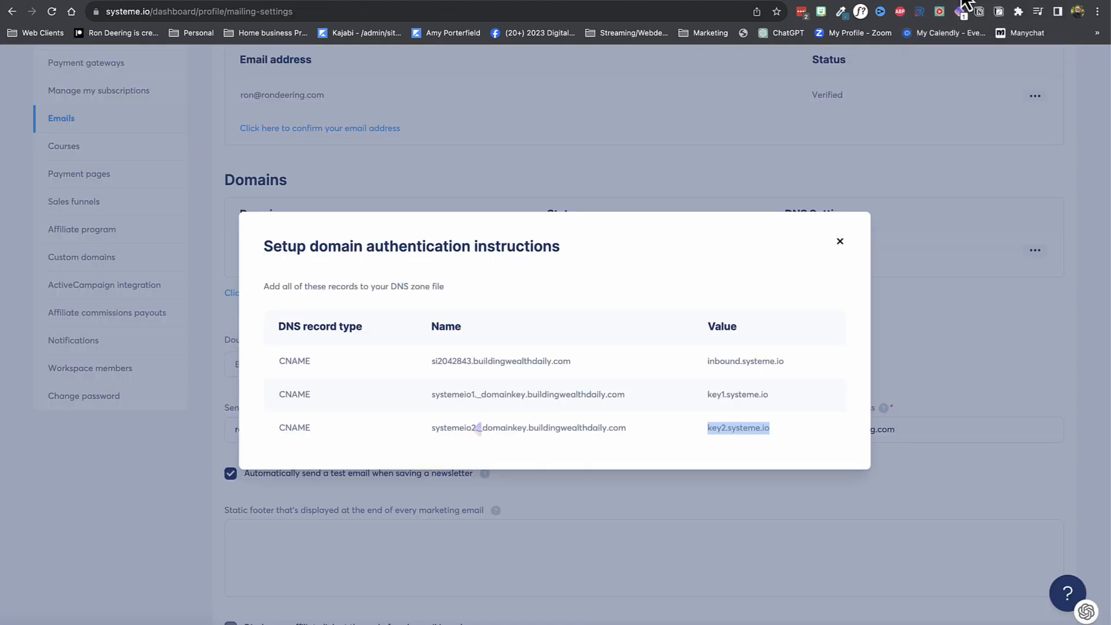
- Switch to systeme.io, close the domain authentication instructions, and reload the custom domains settings to check the domain's validation status
click(966, 4)
click(841, 246)
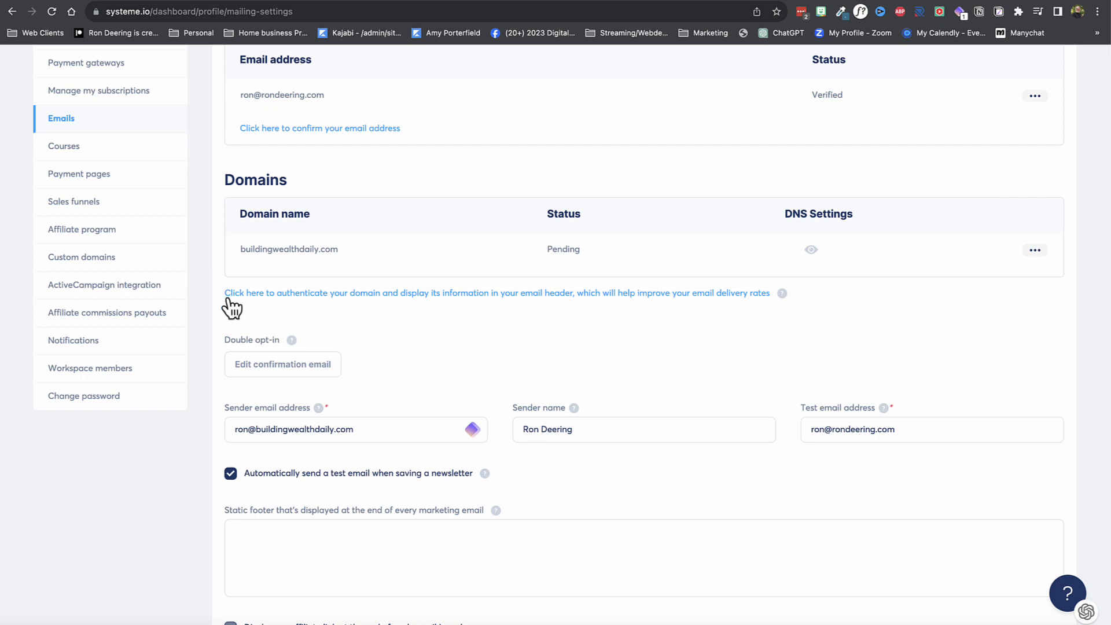
scroll(169, 276, up, 3)
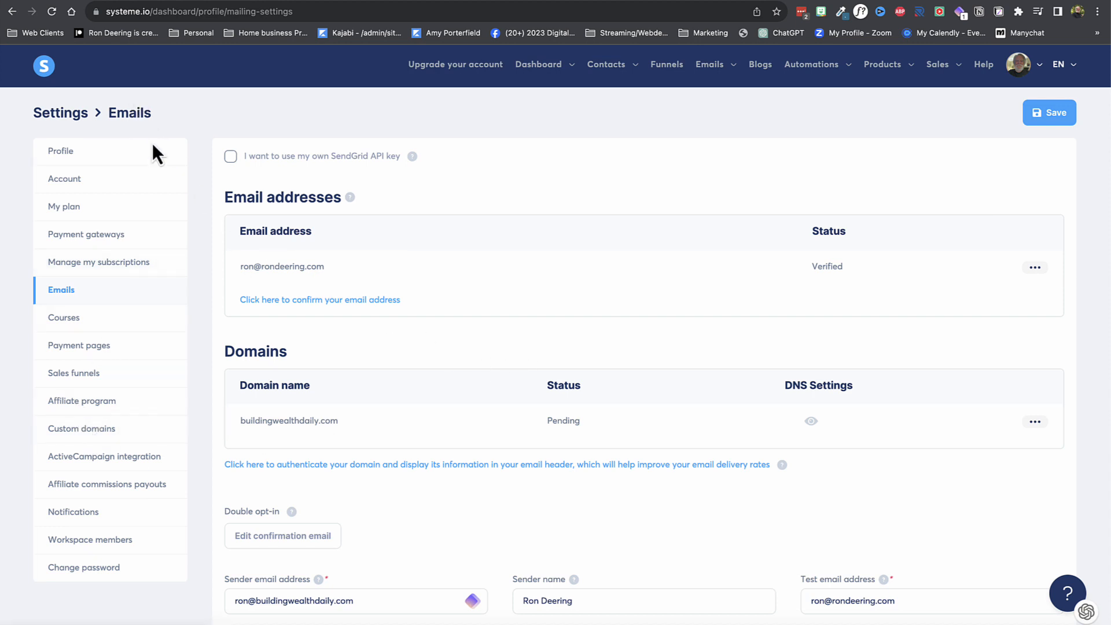
click(68, 425)
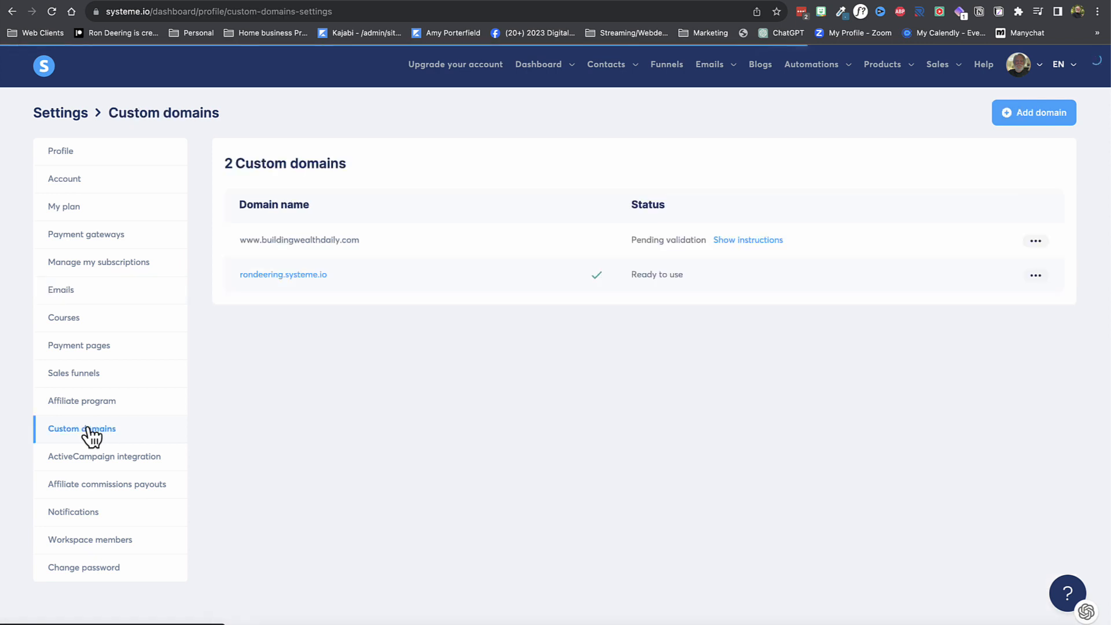
click(57, 20)
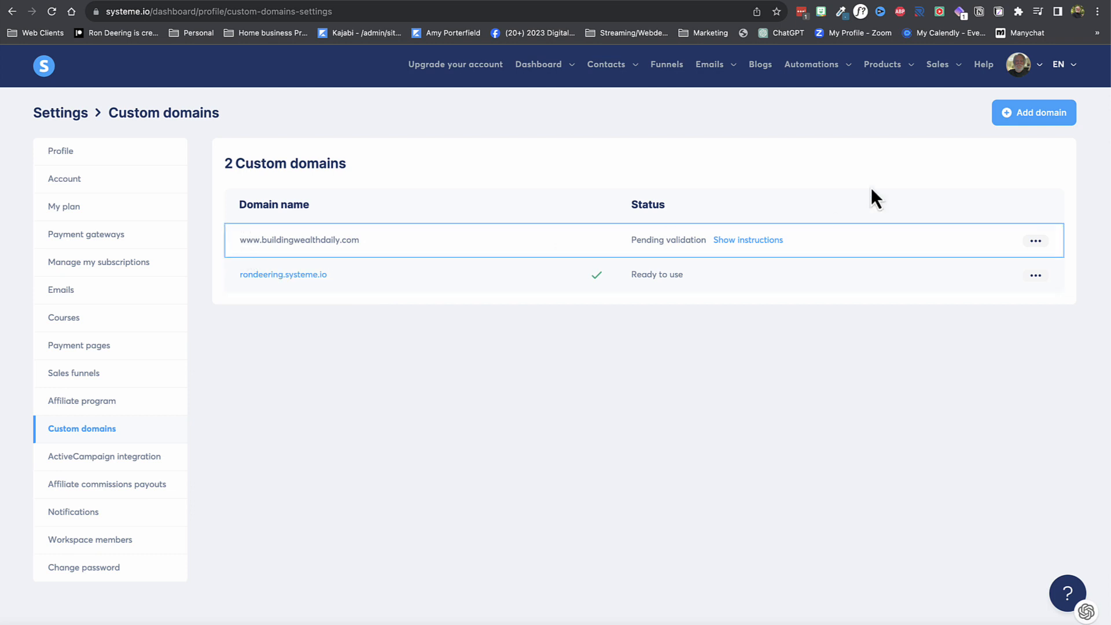
- Switch to GoDaddy and delete the existing domain forwarding for buildingwealthdaily.com
click(843, 1)
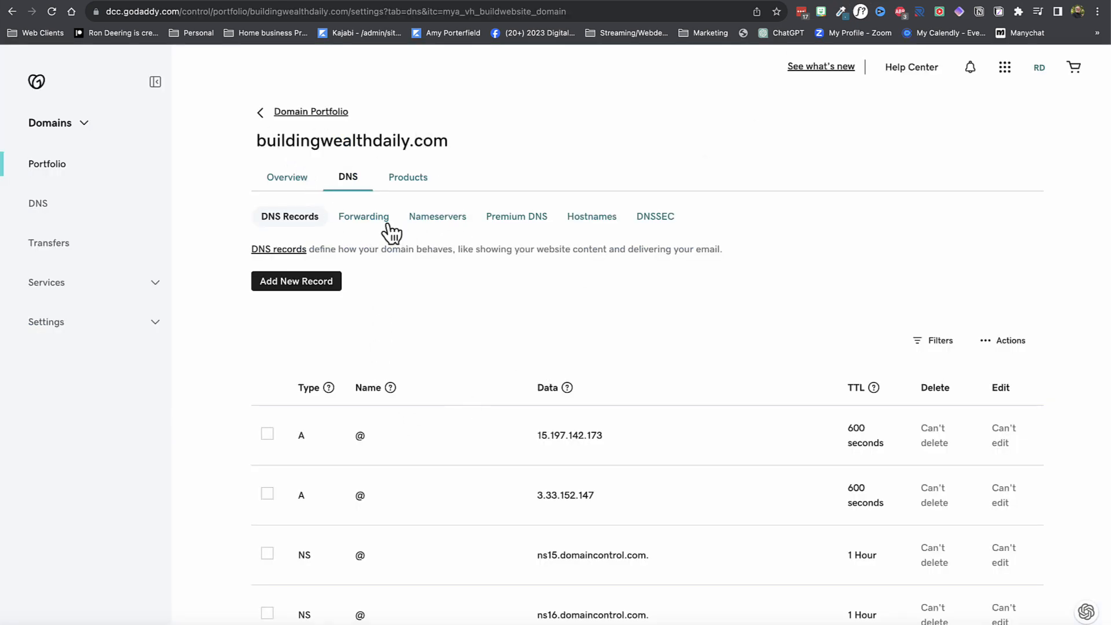
click(360, 220)
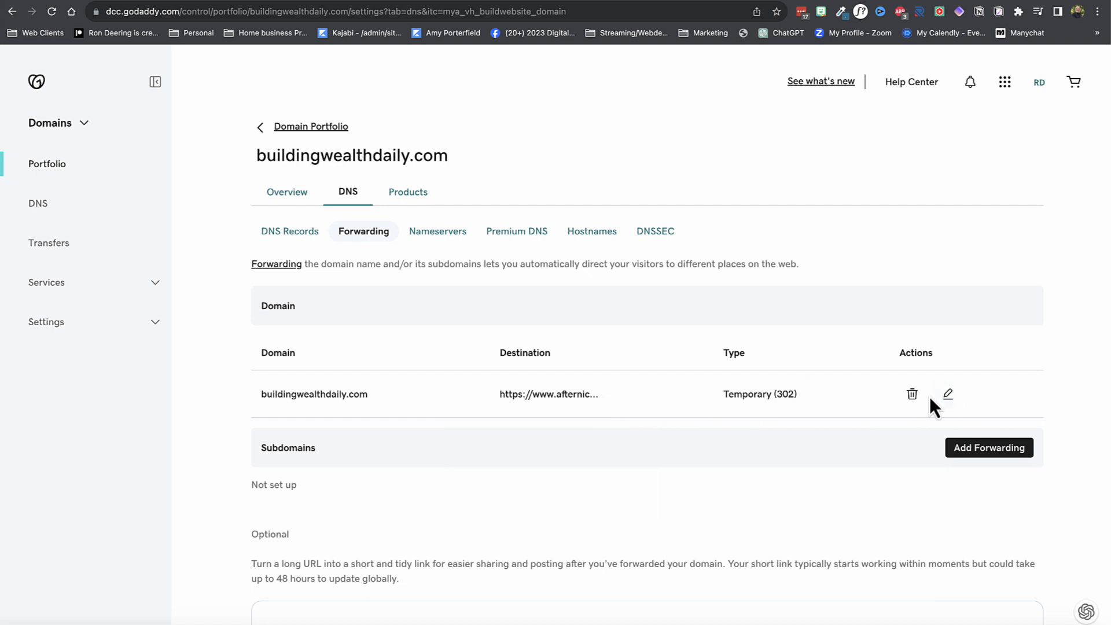
click(913, 399)
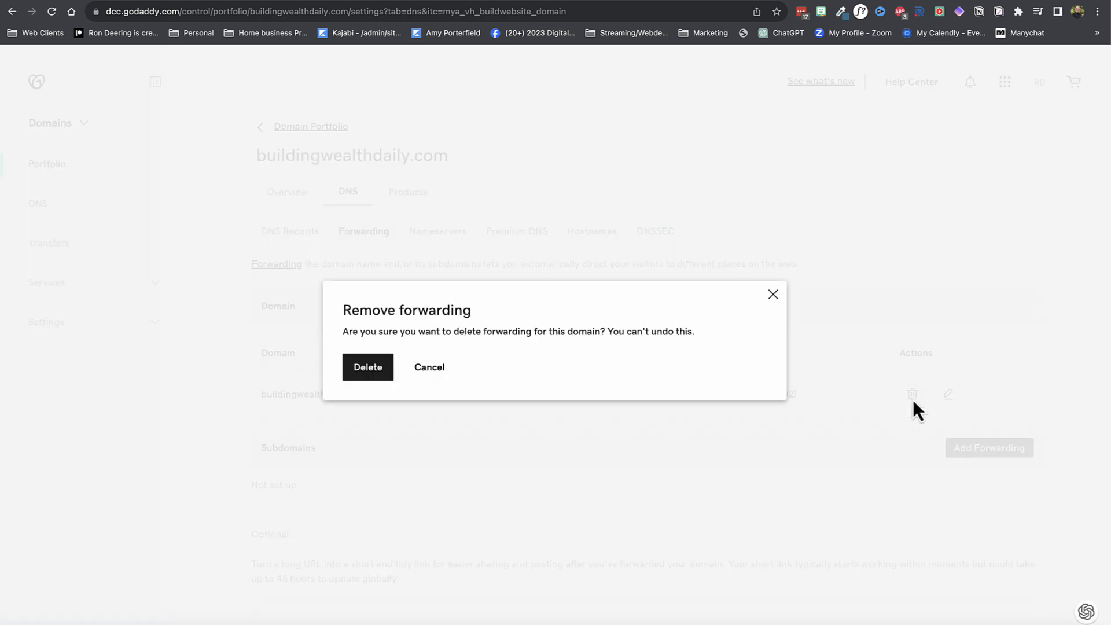
click(380, 368)
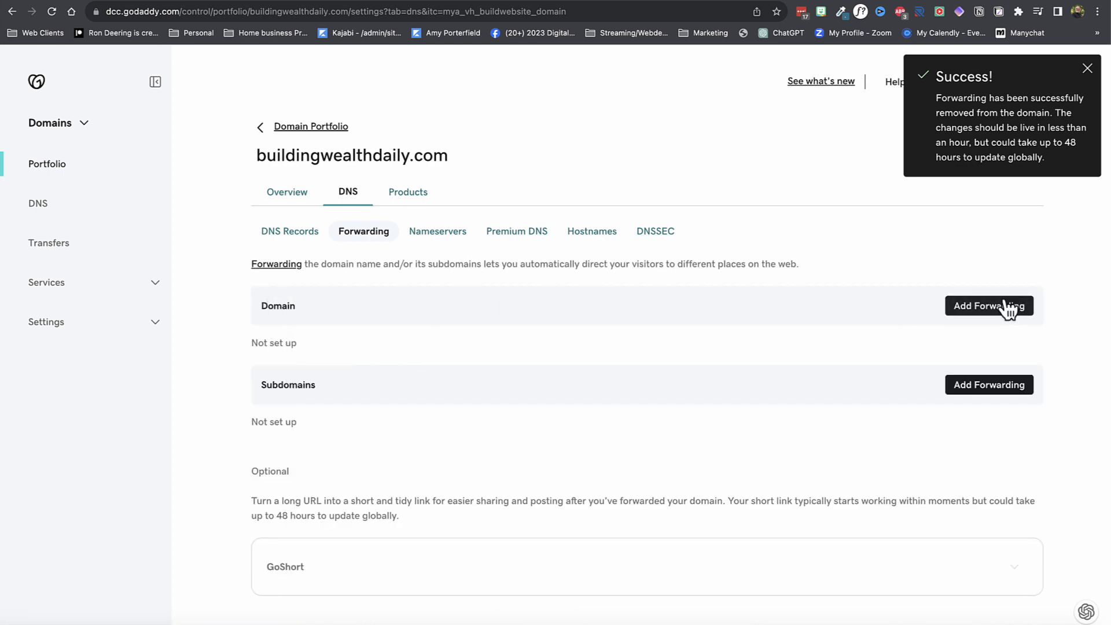
click(979, 309)
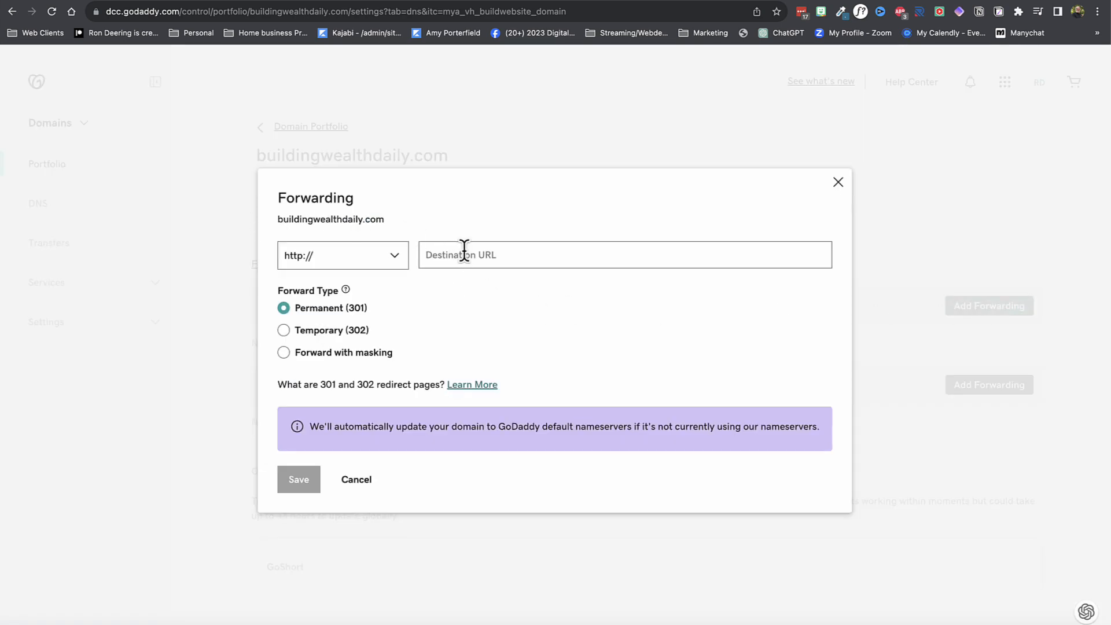
text(ww)
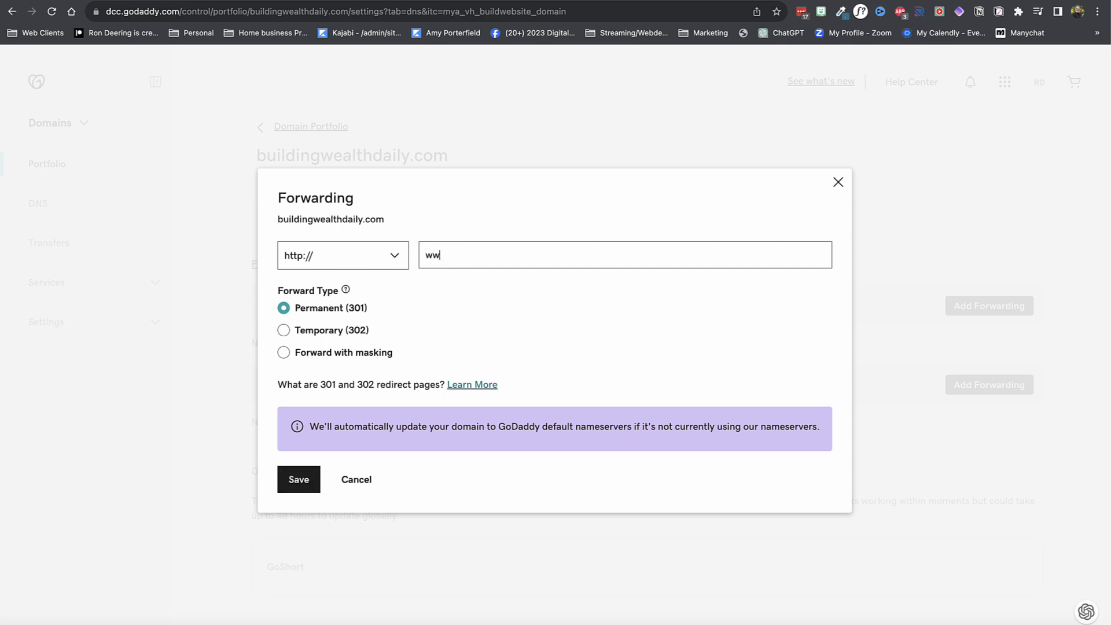
text(w.buildingwealthdaily.com)
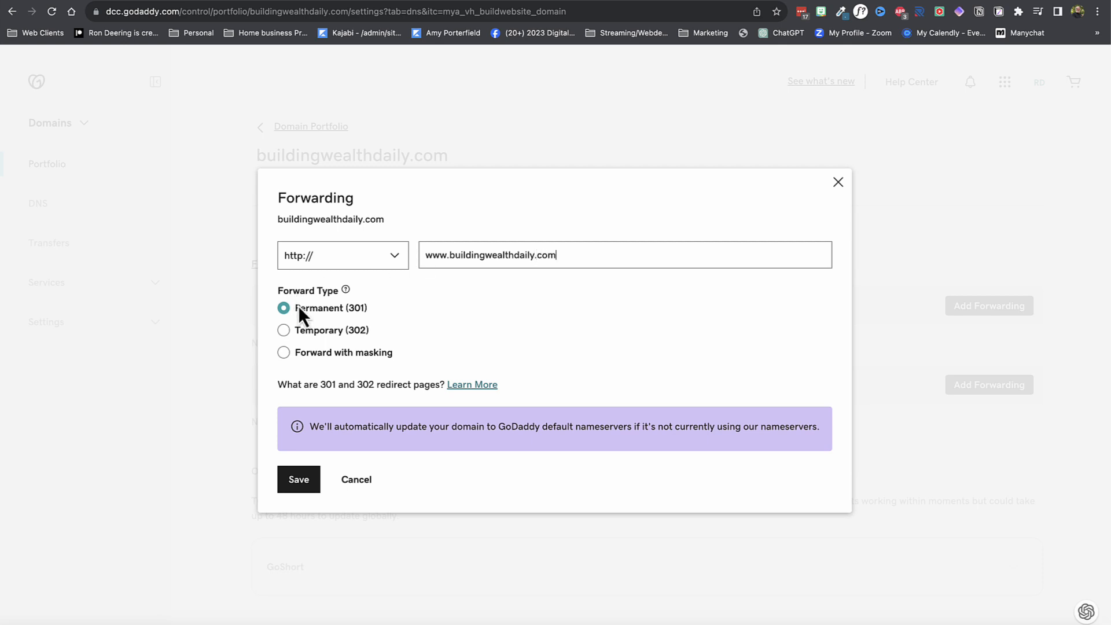
click(300, 481)
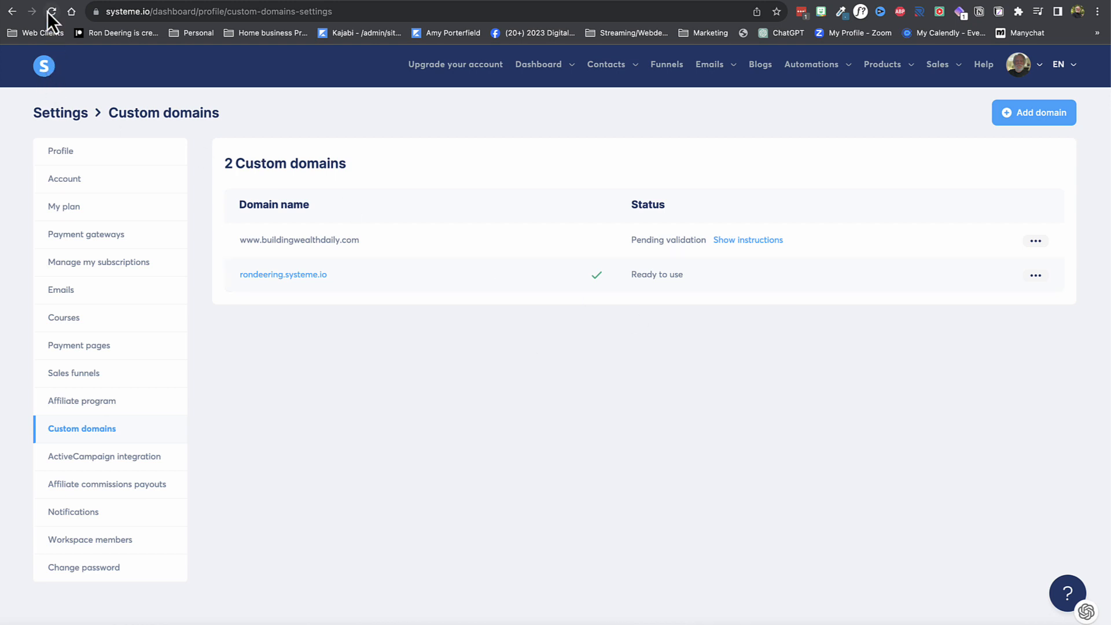
click(52, 12)
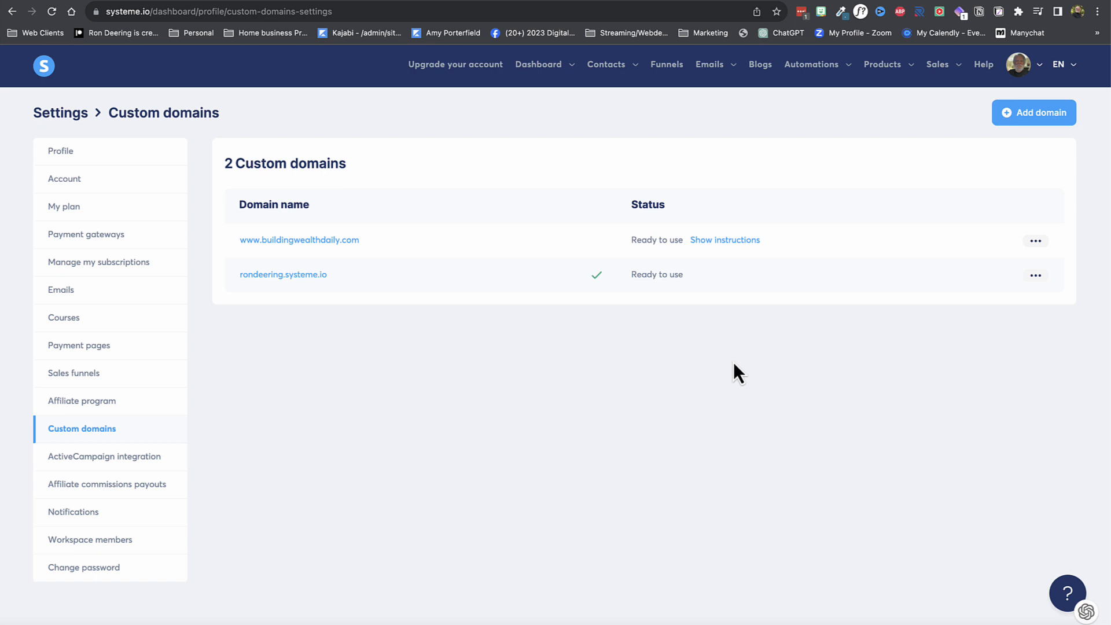
click(1036, 241)
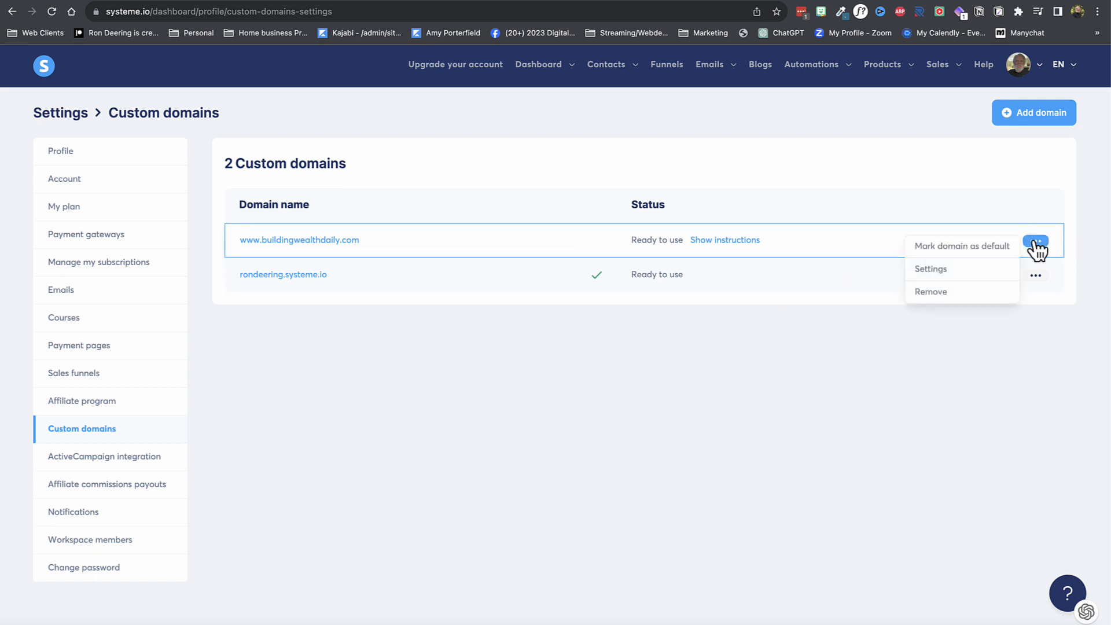
click(955, 248)
click(455, 390)
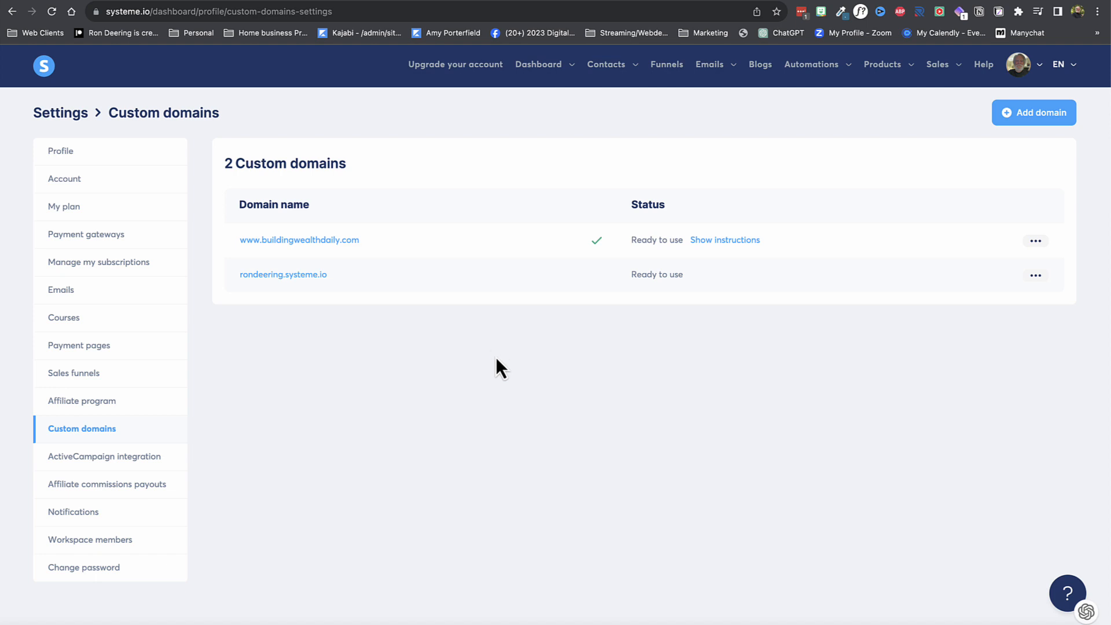
click(665, 69)
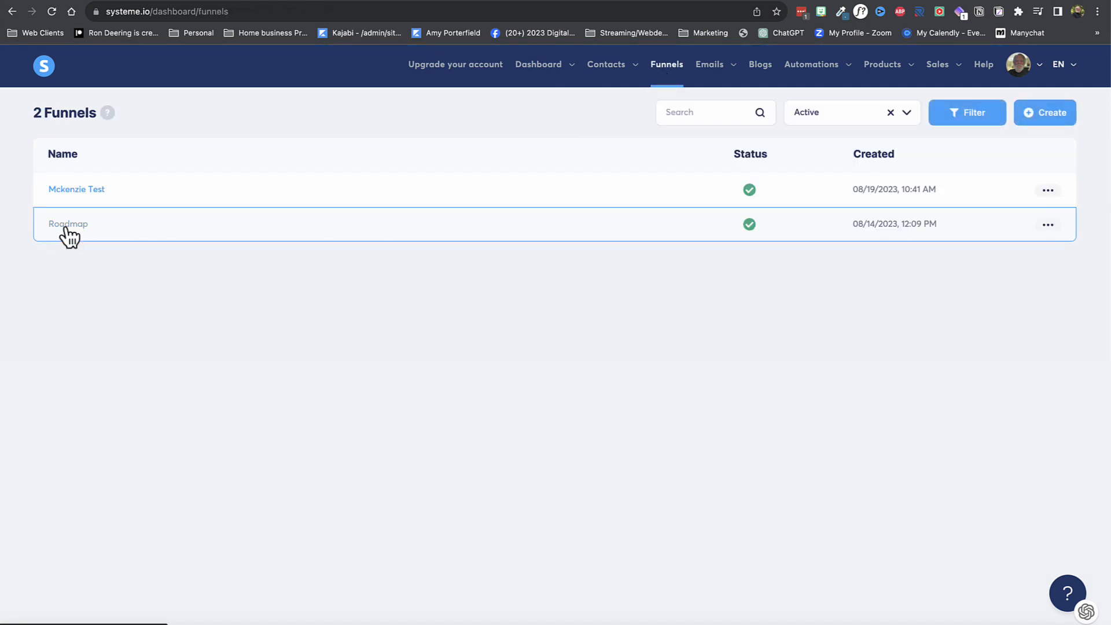
click(66, 225)
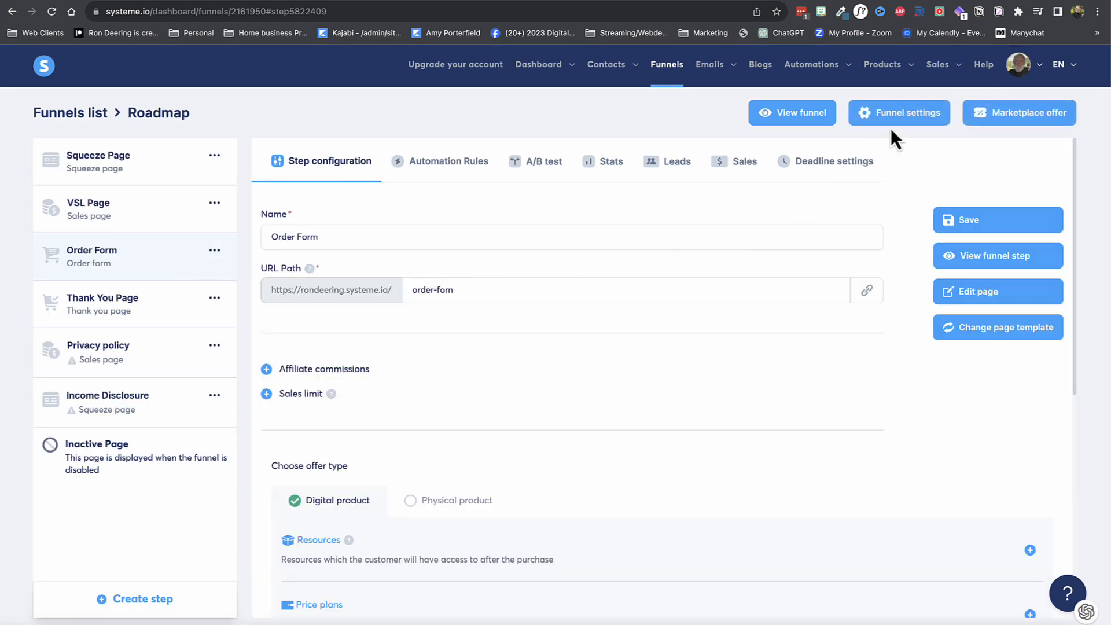
click(896, 119)
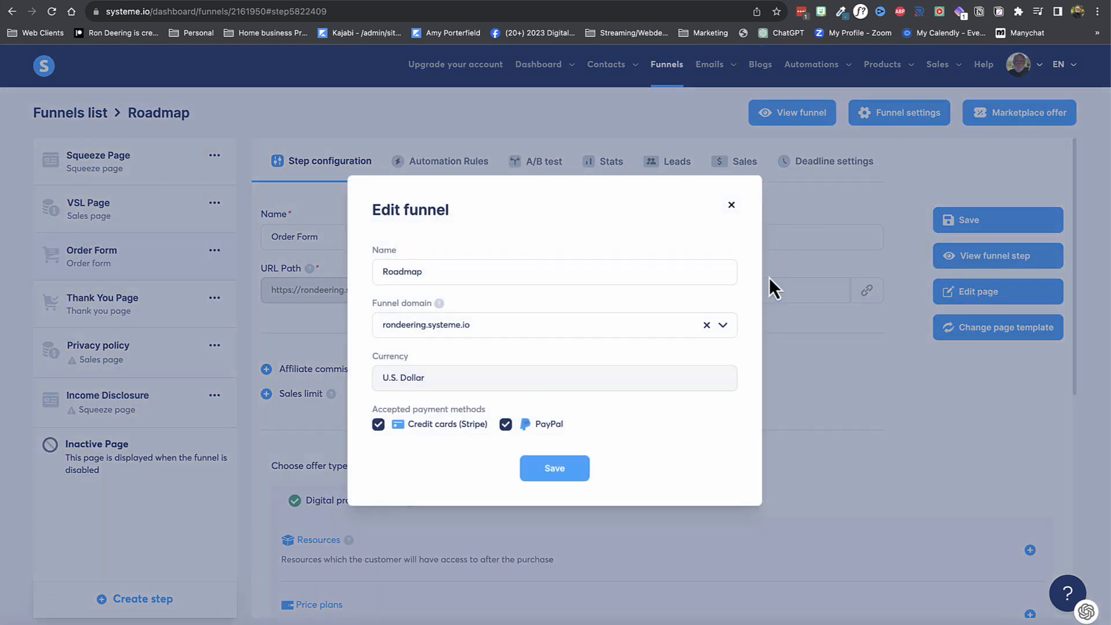
click(723, 325)
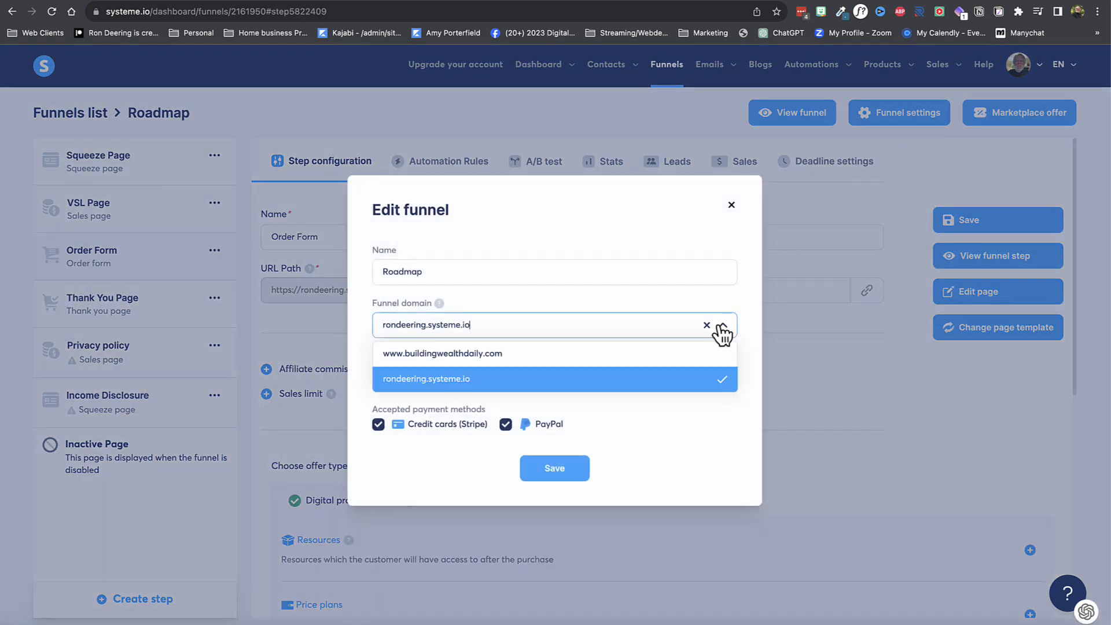
click(431, 354)
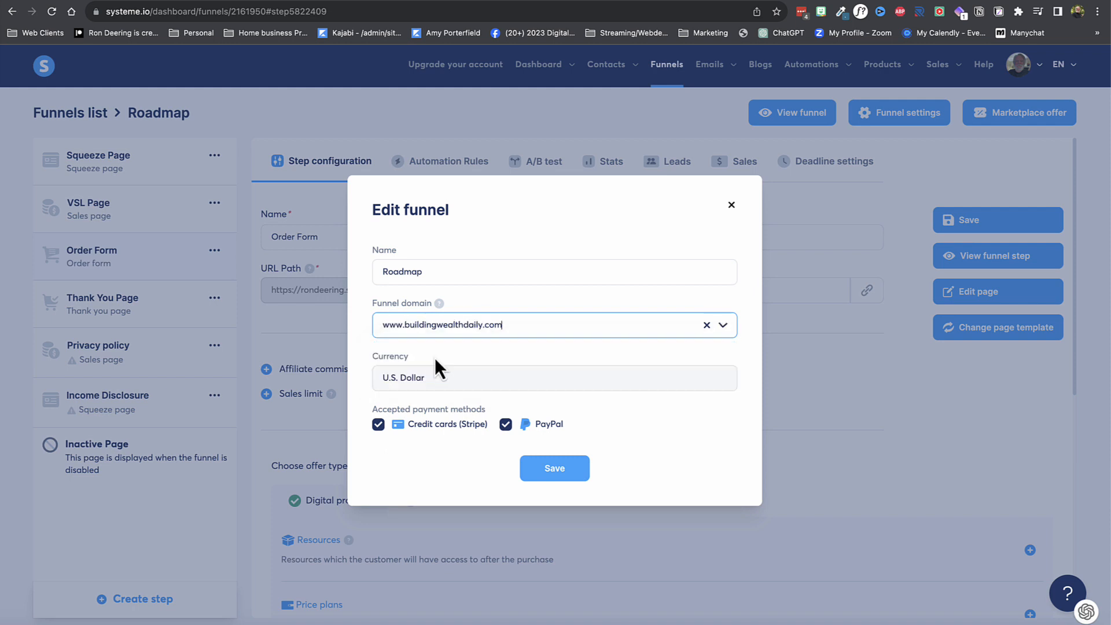
click(556, 470)
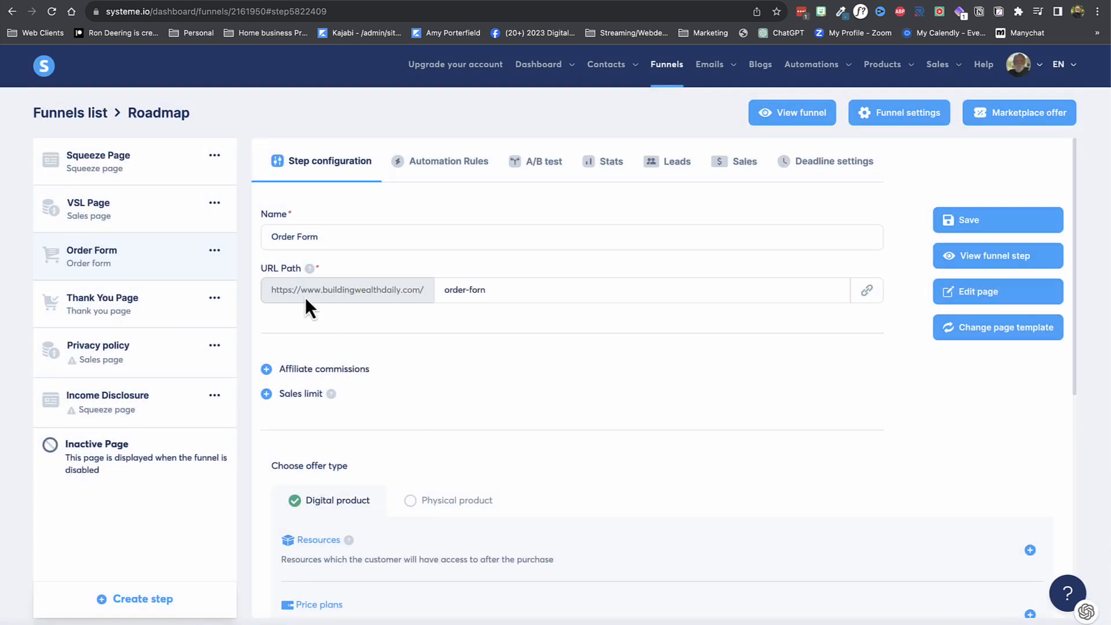
- Clear the URL path of the Roadmap funnel's Squeeze Page and save the page's configuration
click(119, 216)
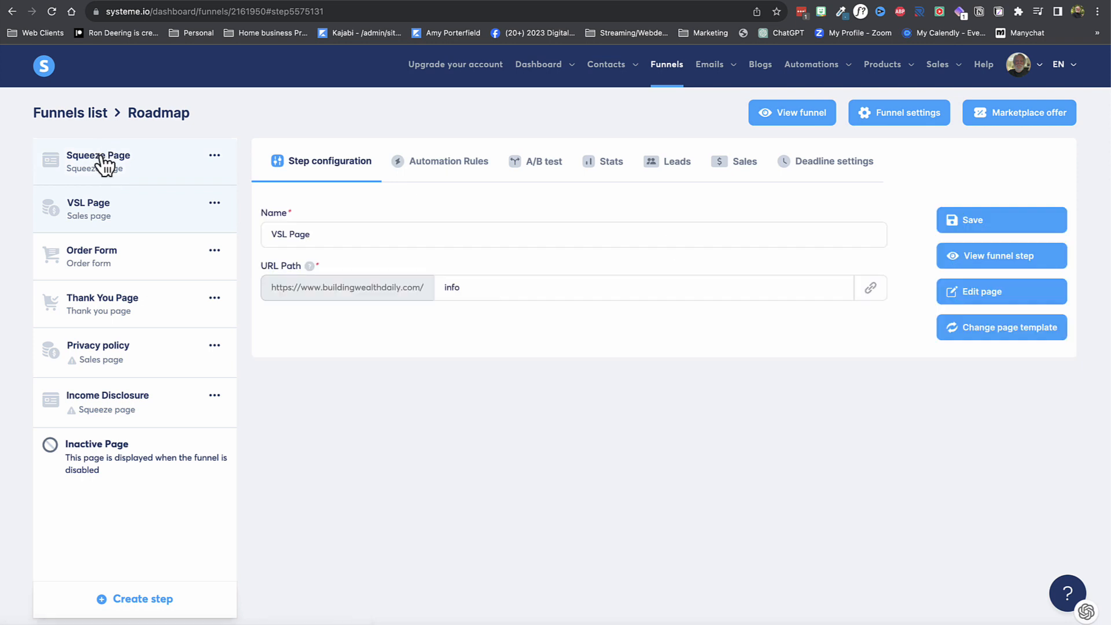
click(103, 168)
click(109, 260)
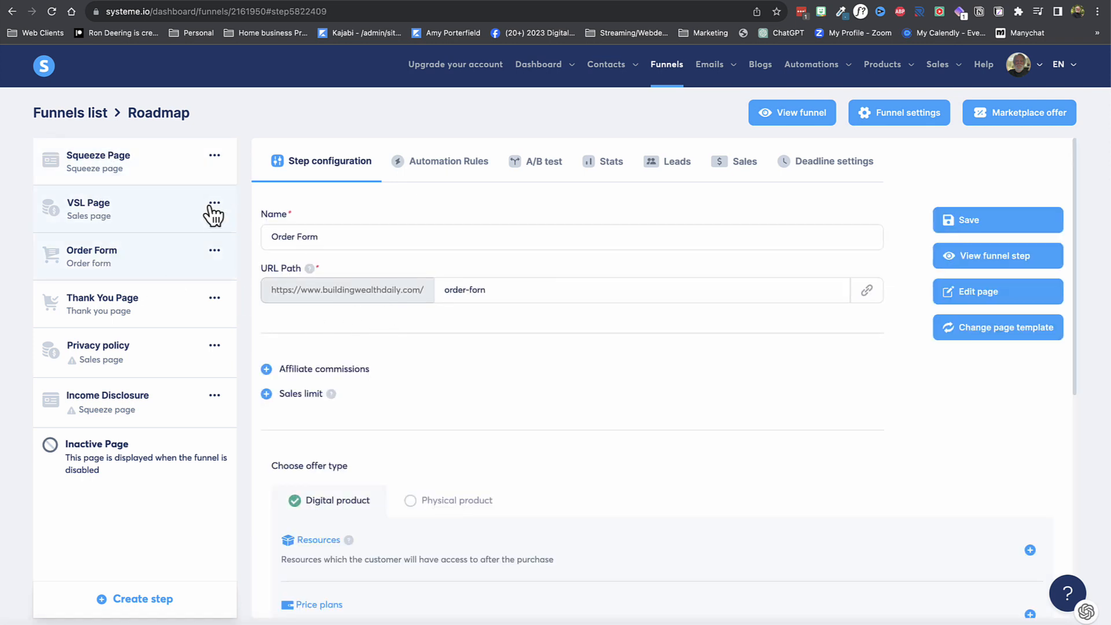
click(109, 169)
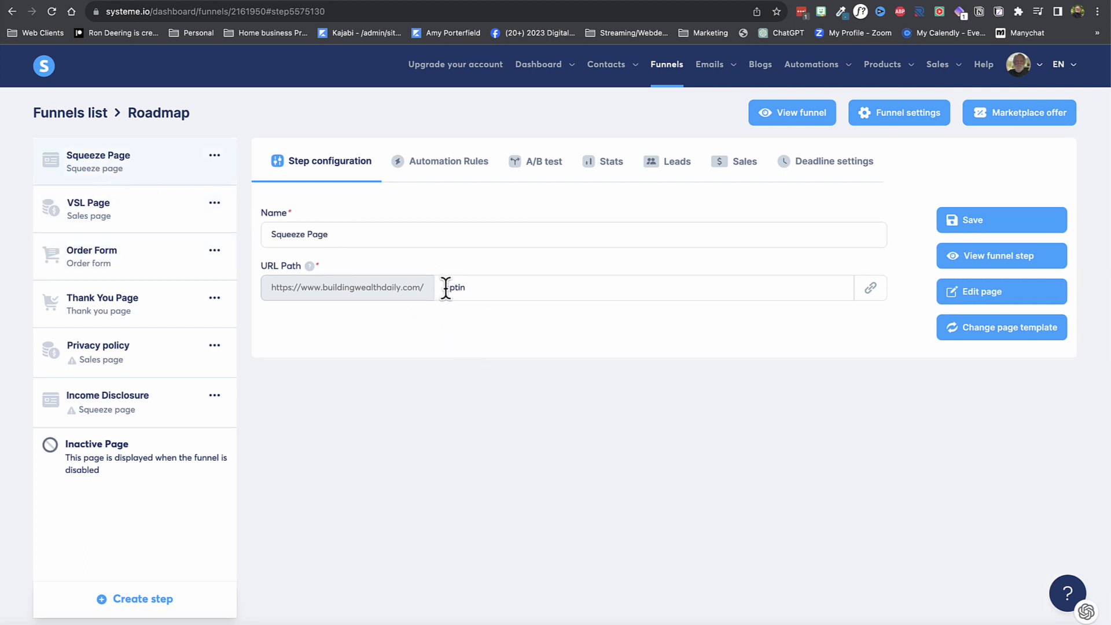
drag(446, 288, 503, 288)
key(BackSpace)
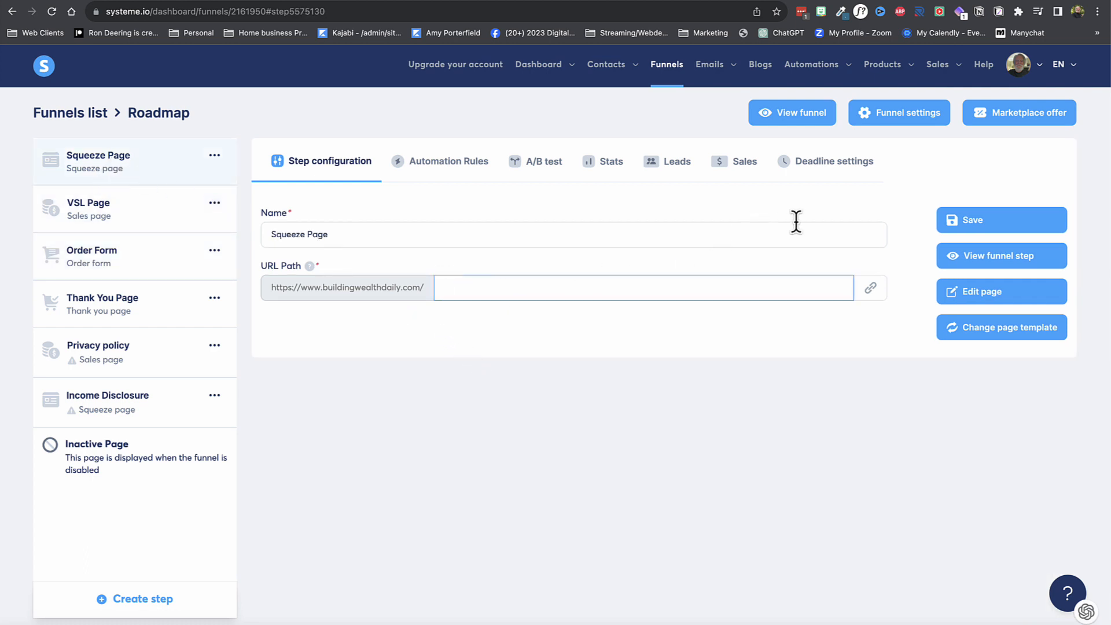
click(982, 222)
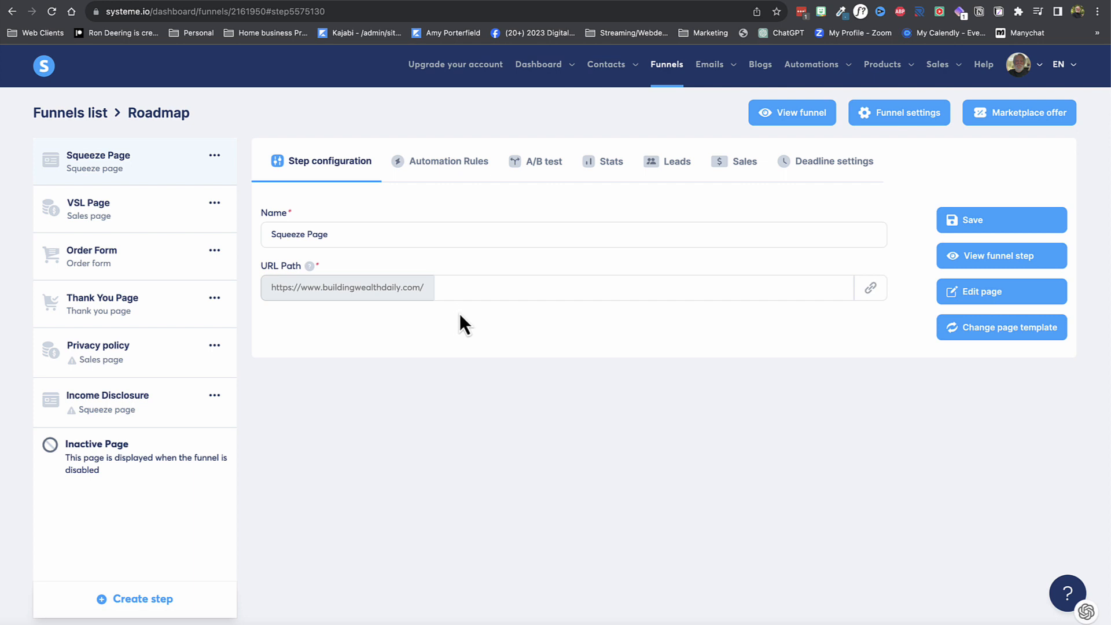
- Switch to GoDaddy and review the nameservers, forwarding and DNS records of buildingwealthdaily.com
click(832, 5)
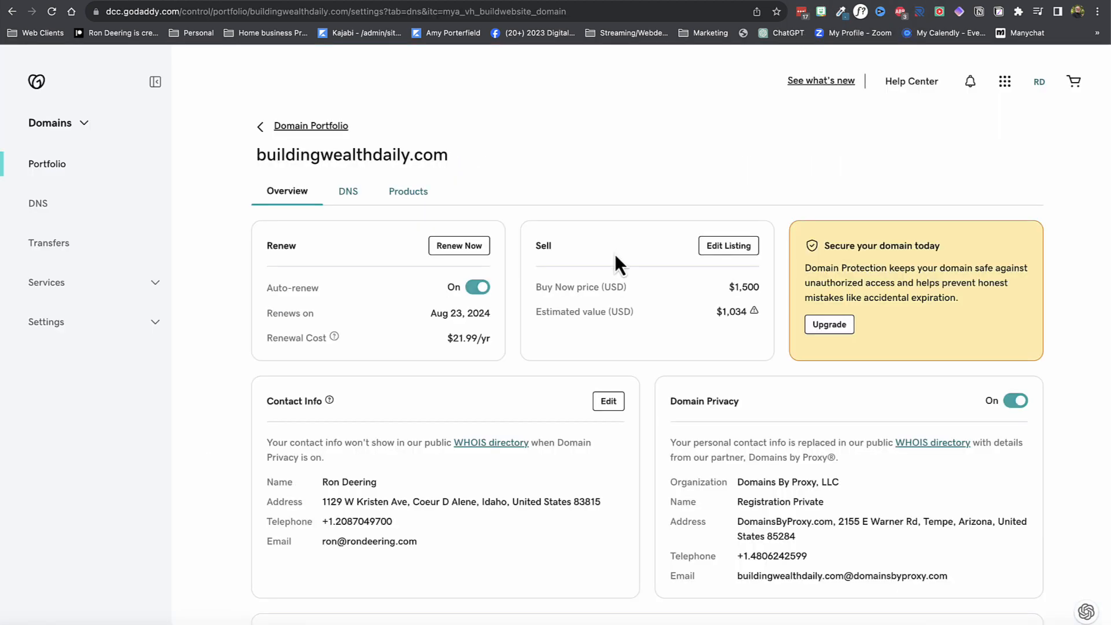
click(349, 199)
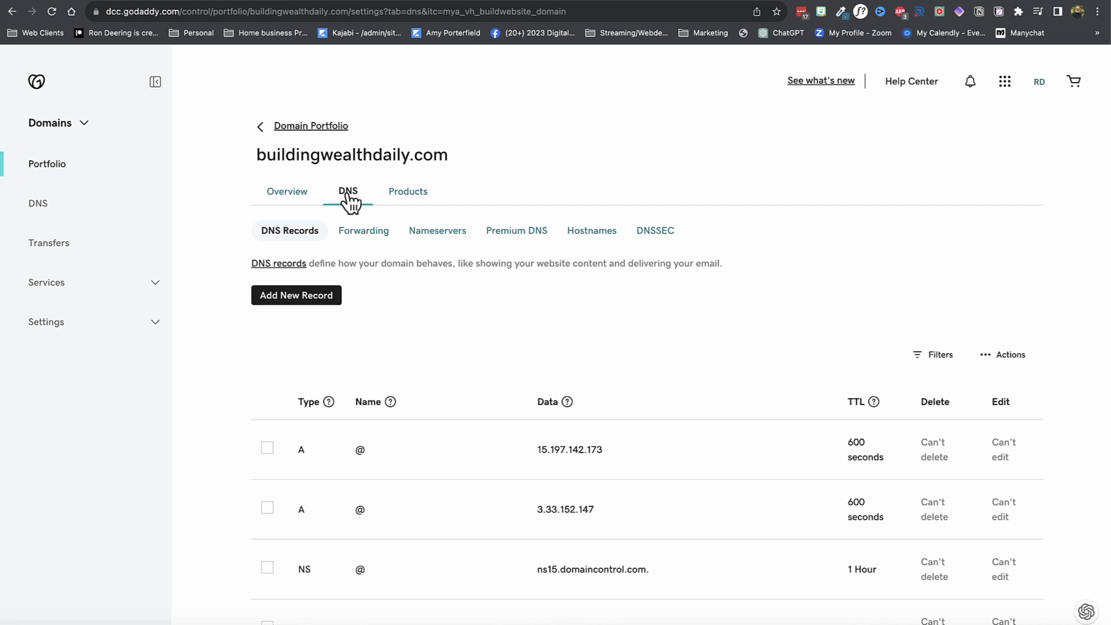
click(447, 240)
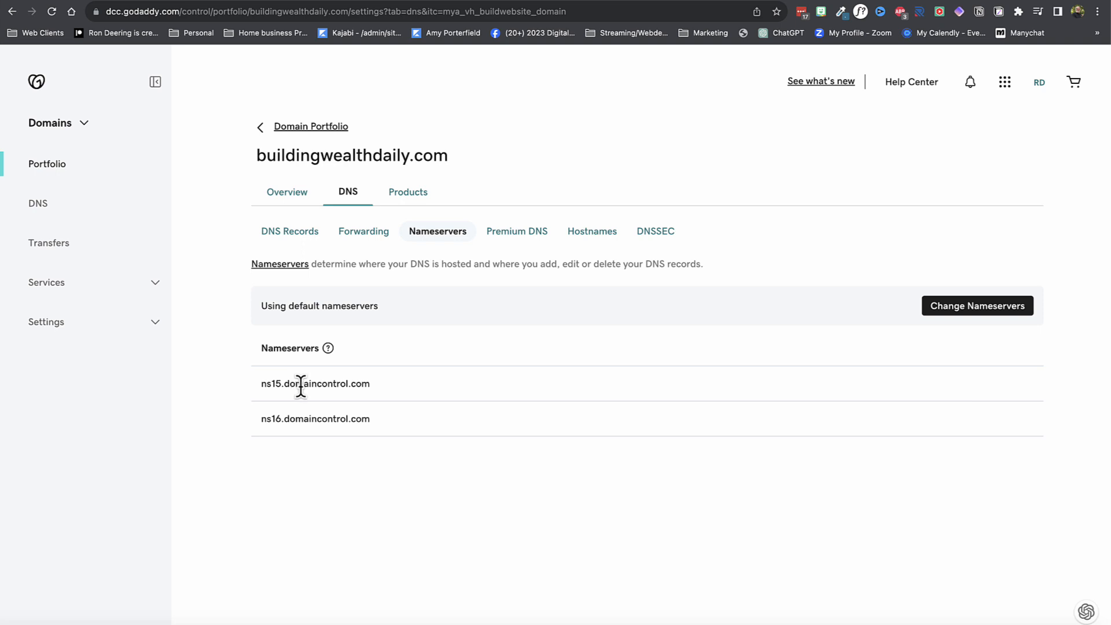
click(354, 234)
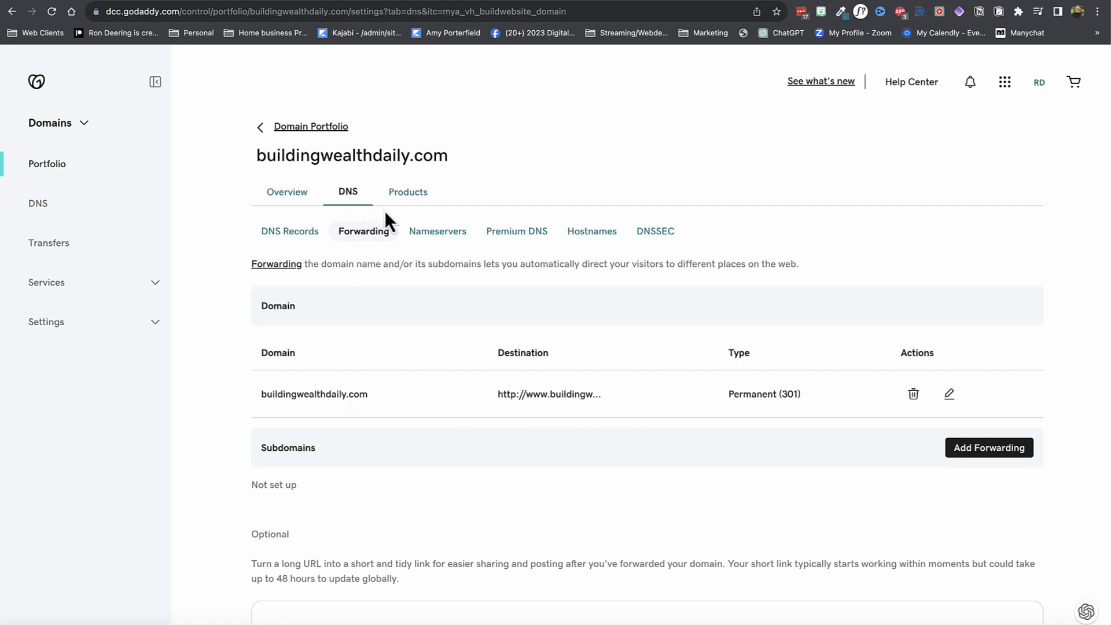
click(450, 237)
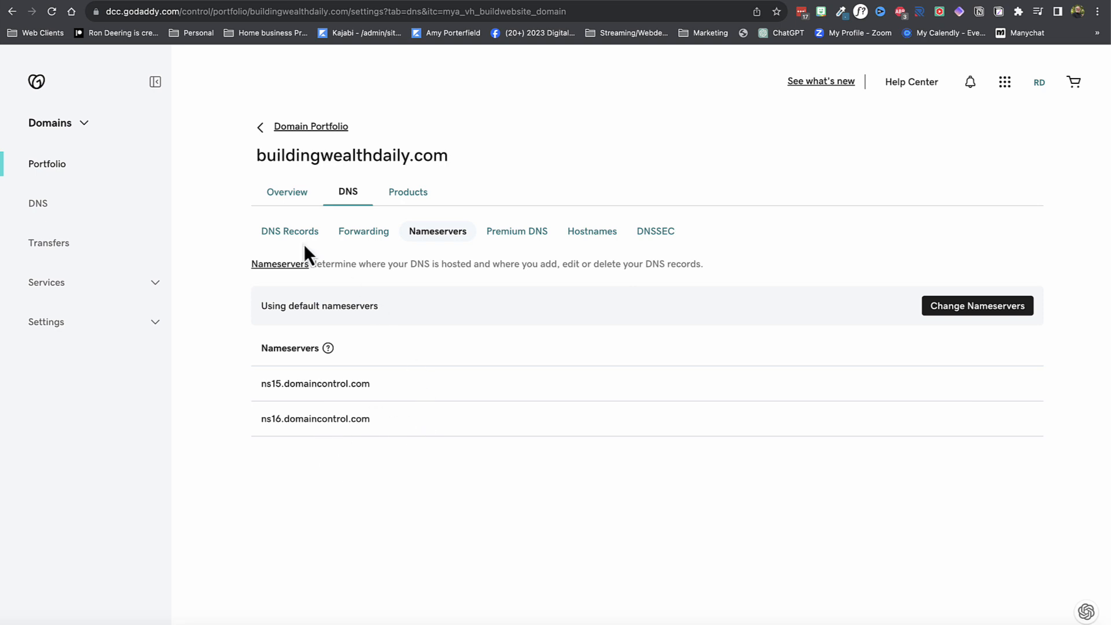
click(284, 234)
scroll(252, 400, down, 4)
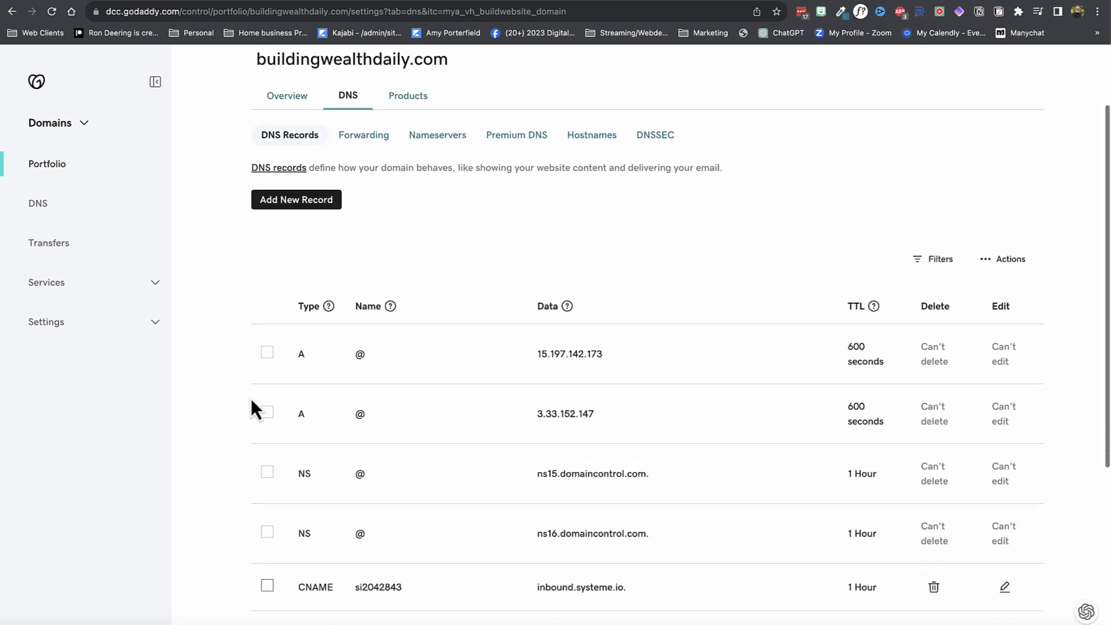
scroll(251, 398, down, 2)
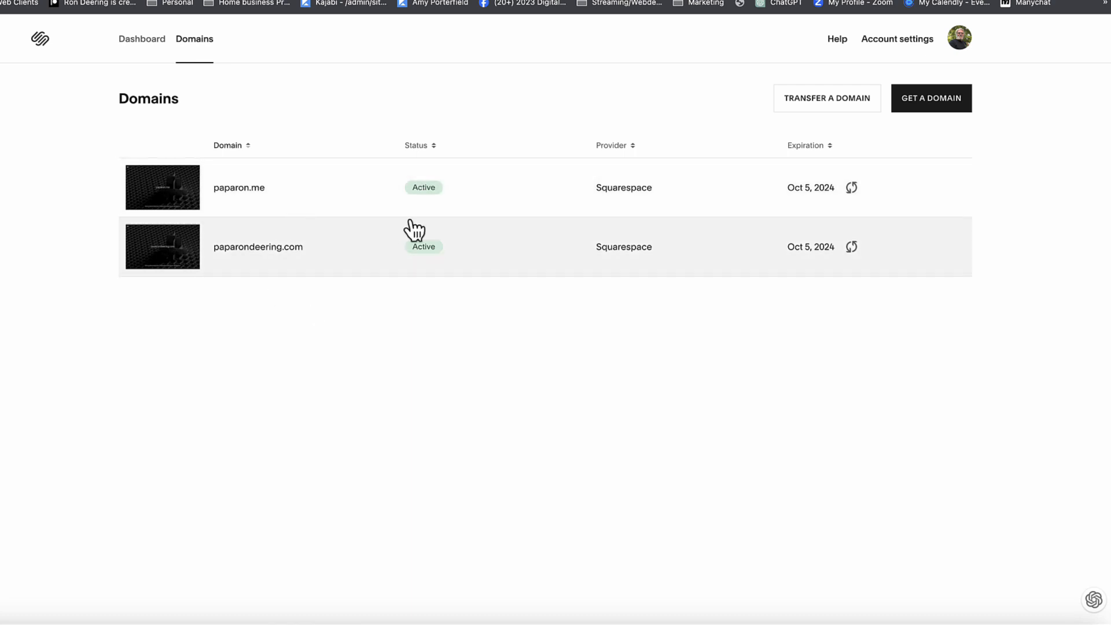
- Delete the Squarespace default DNS records from the DNS settings of paparon.me
click(243, 191)
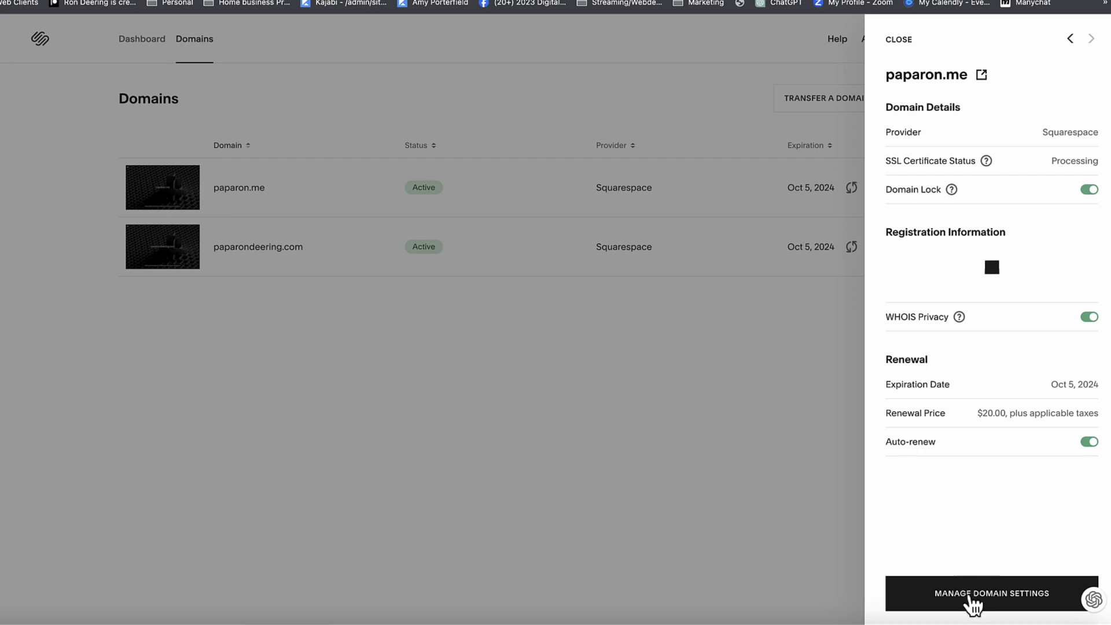
click(975, 603)
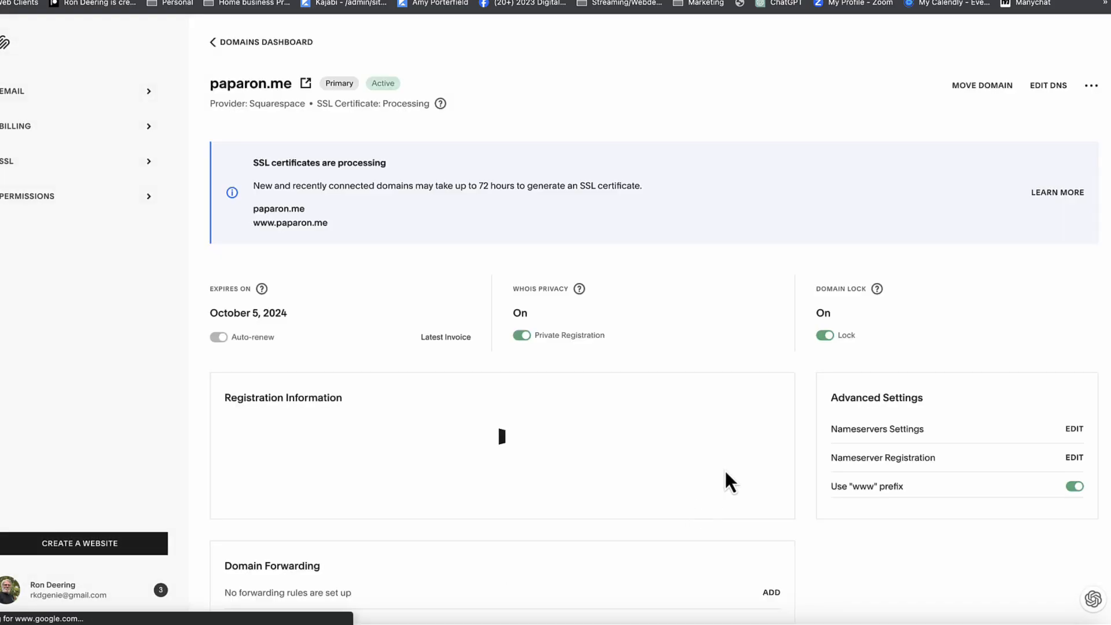
click(1050, 86)
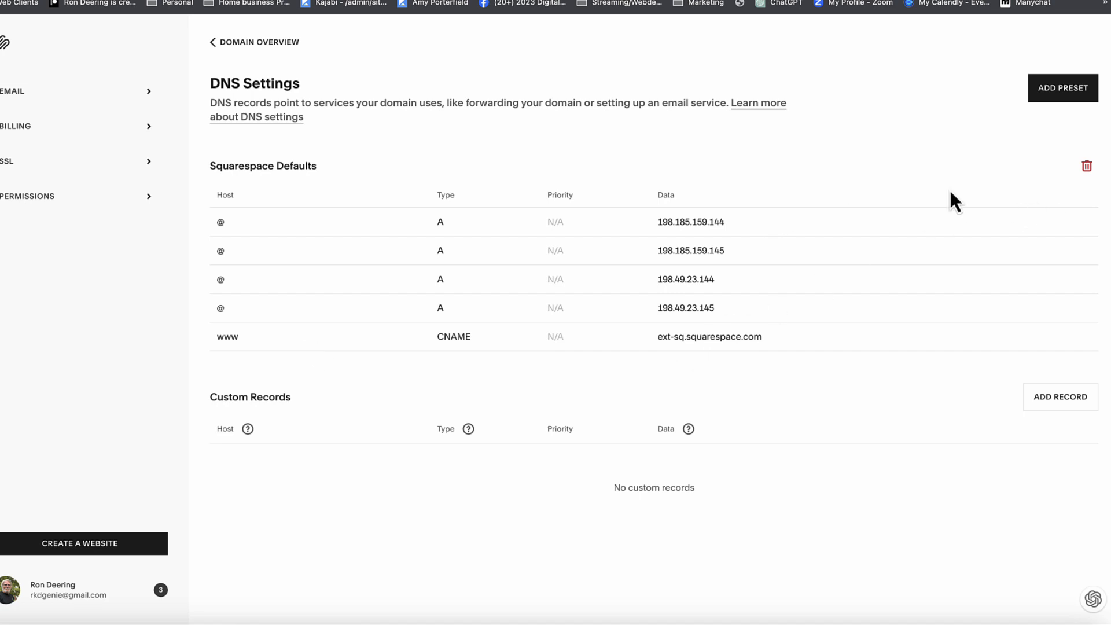
click(1086, 168)
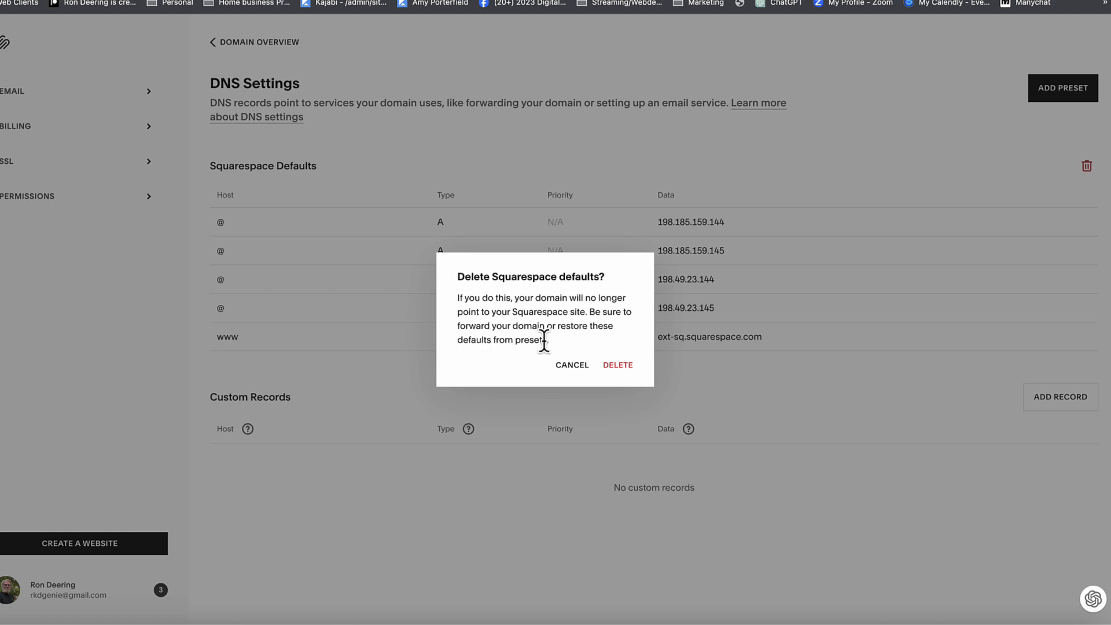
click(618, 366)
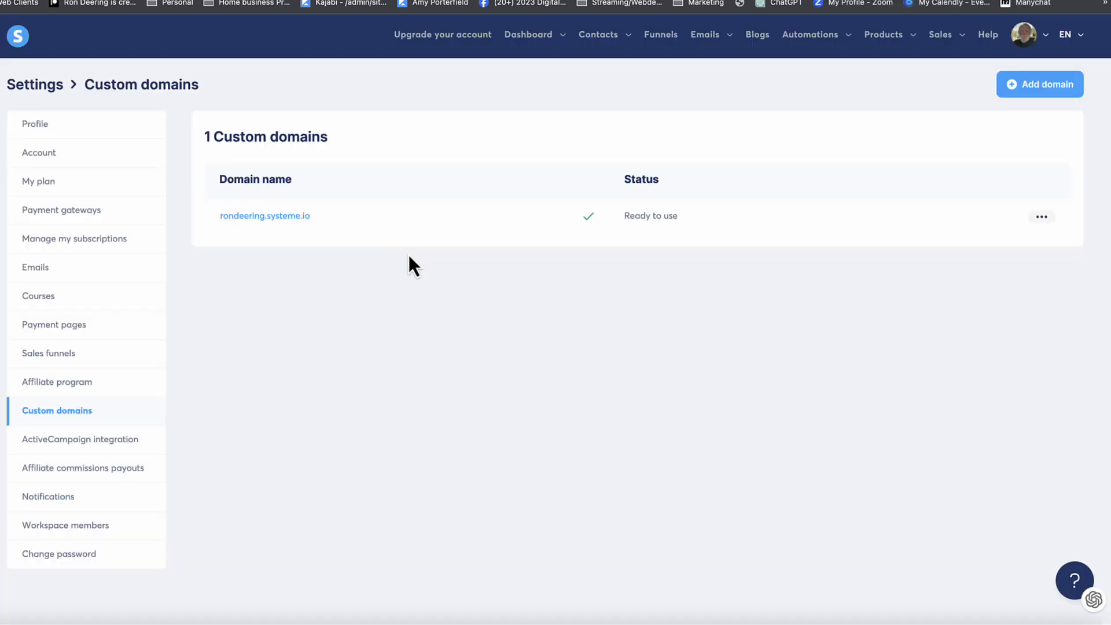
click(1034, 85)
click(491, 317)
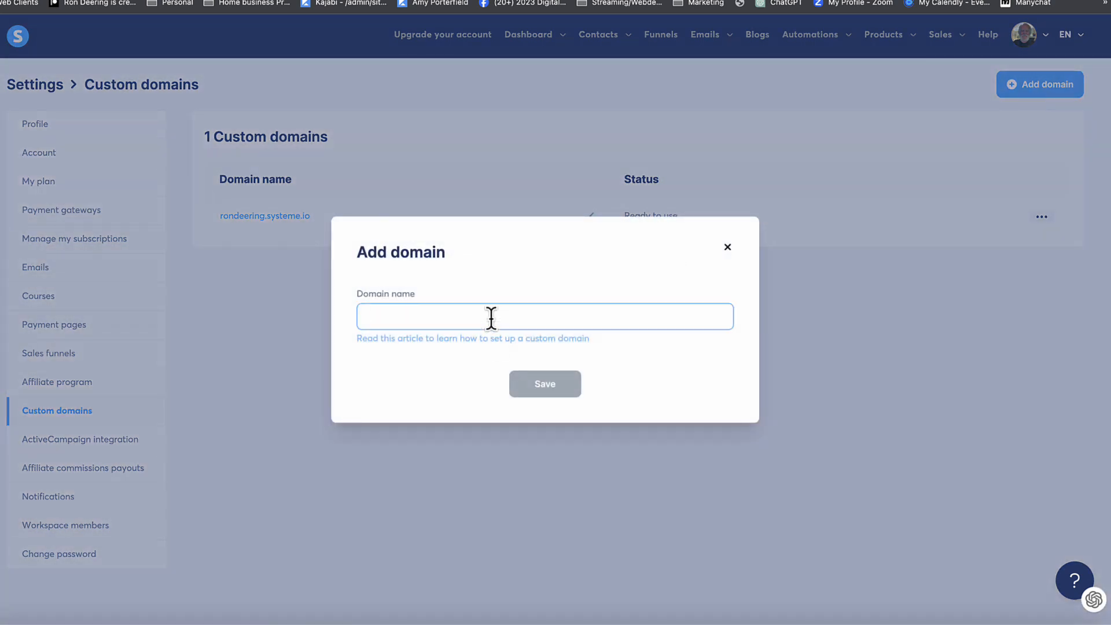
text(www.p)
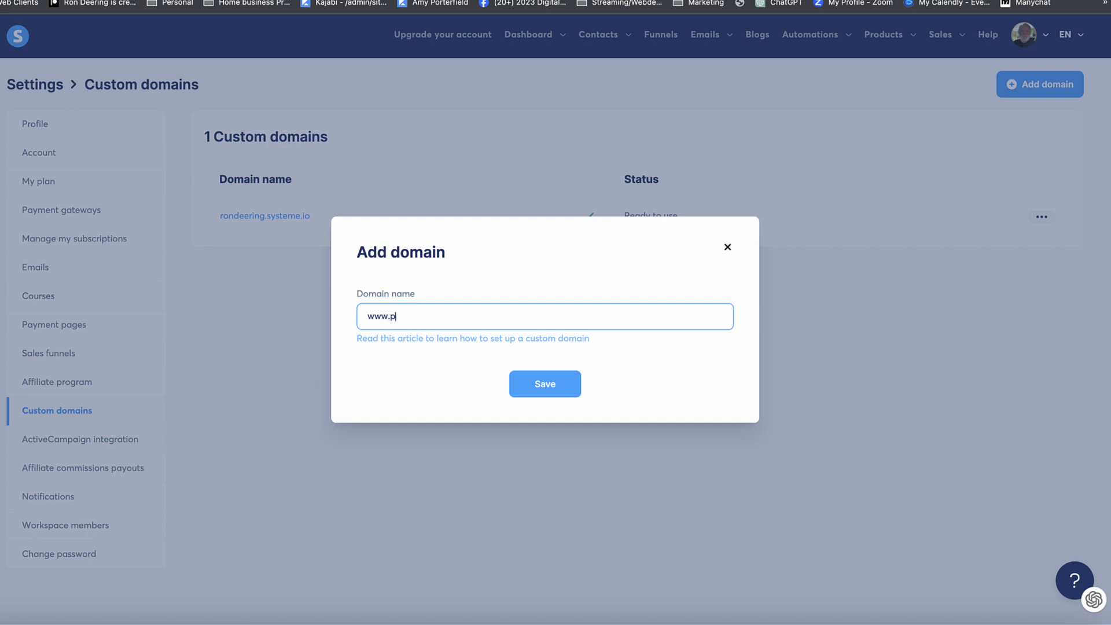
text(aparon.me)
click(543, 384)
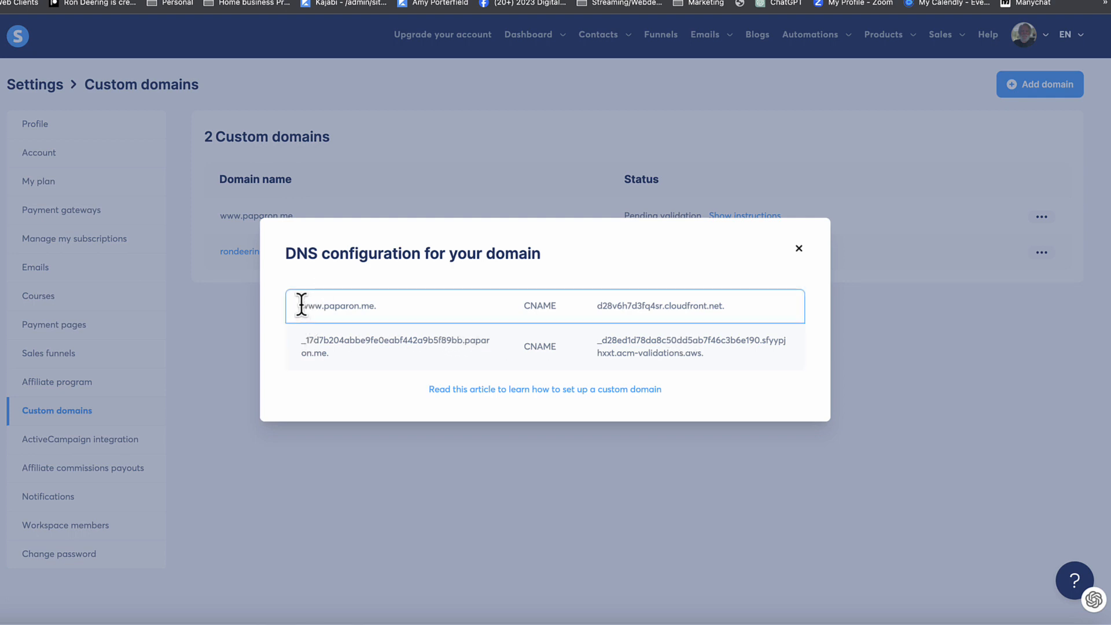
- Copy the www record's CNAME target, switch to Squarespace, and save a CNAME record with host www and data d28v6h7d3fq4sr.cloudfront.net
drag(300, 305, 320, 305)
click(598, 306)
drag(596, 306, 714, 306)
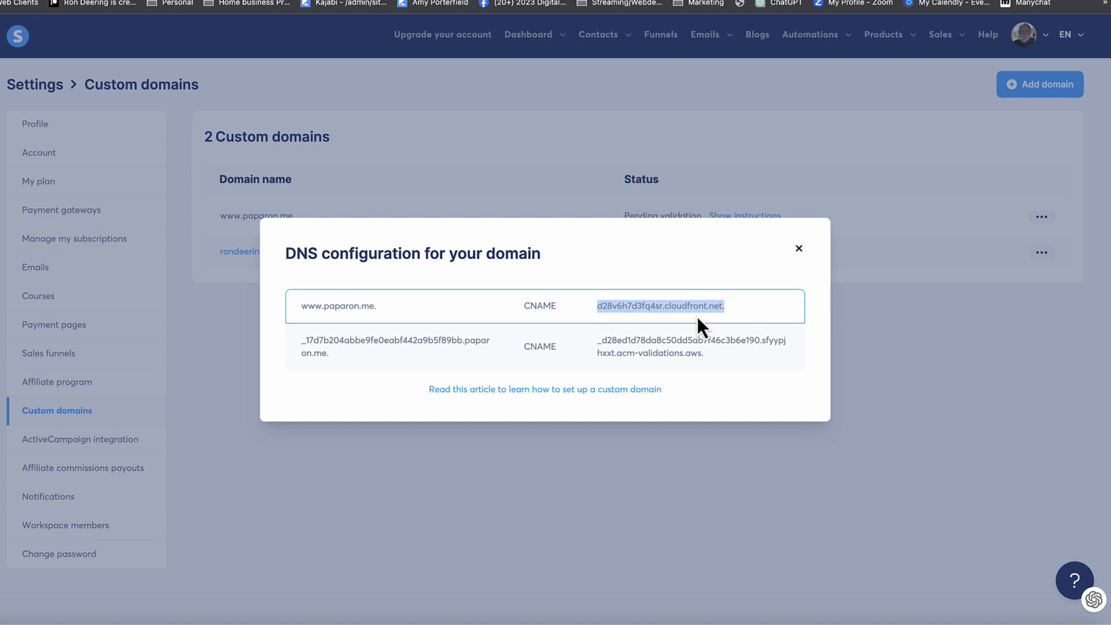
click(859, 0)
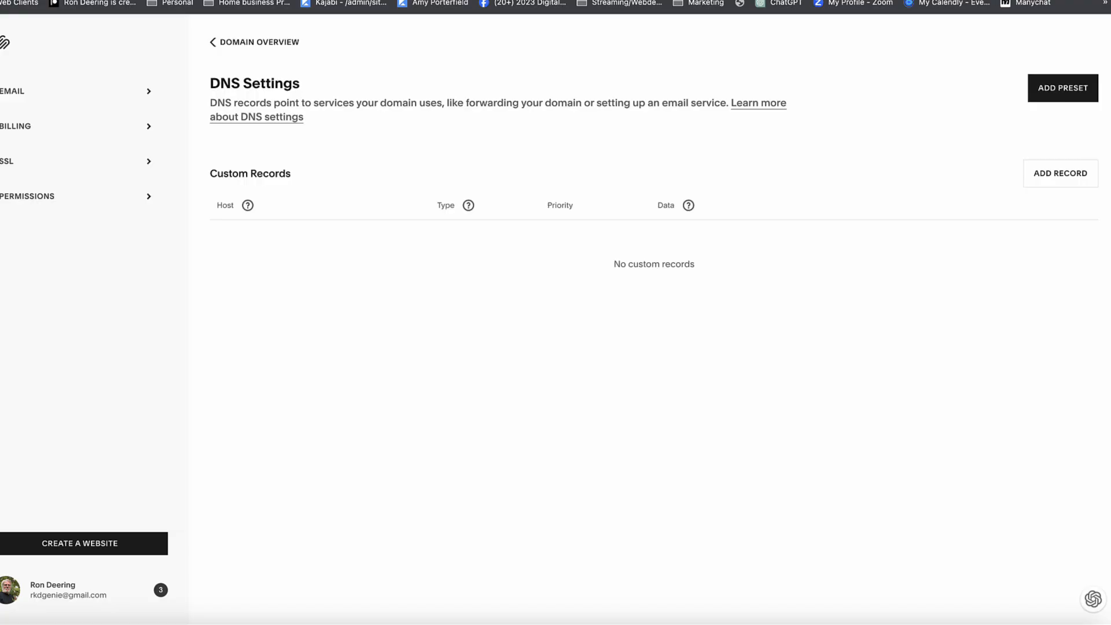
click(1050, 177)
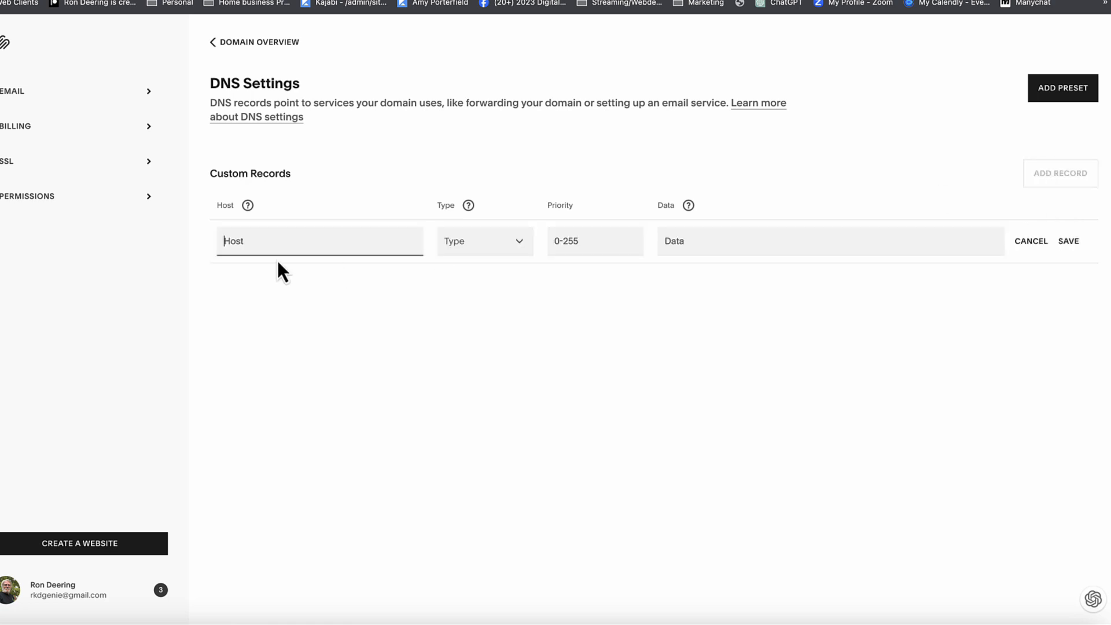
text(www)
click(469, 247)
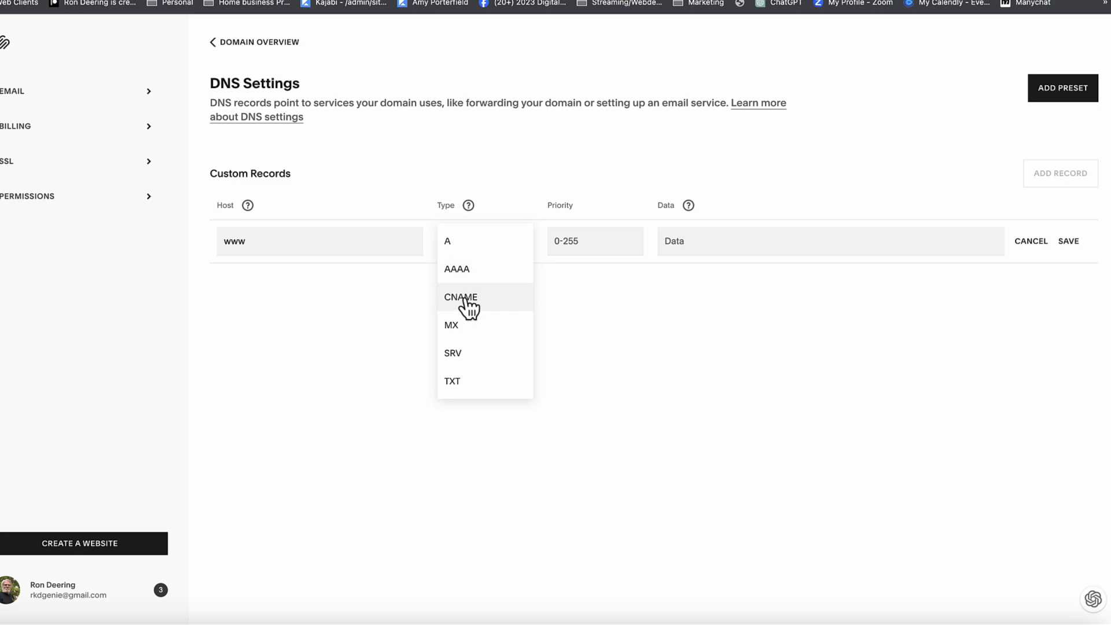
click(466, 298)
click(673, 241)
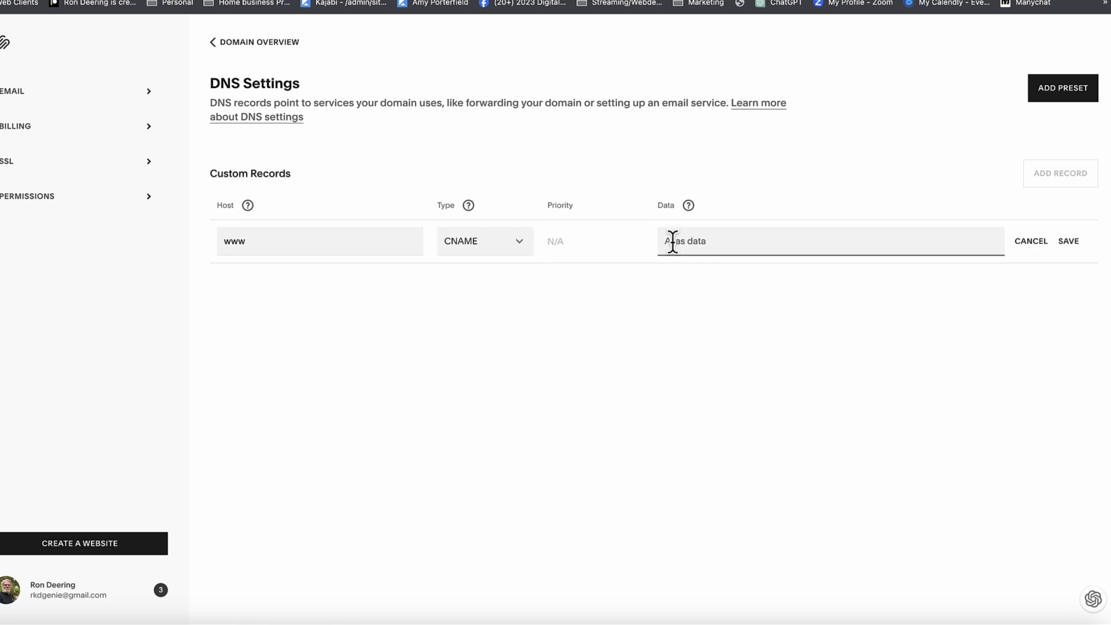
text(d28v6h7d3fq4sr.cloudfront.net.)
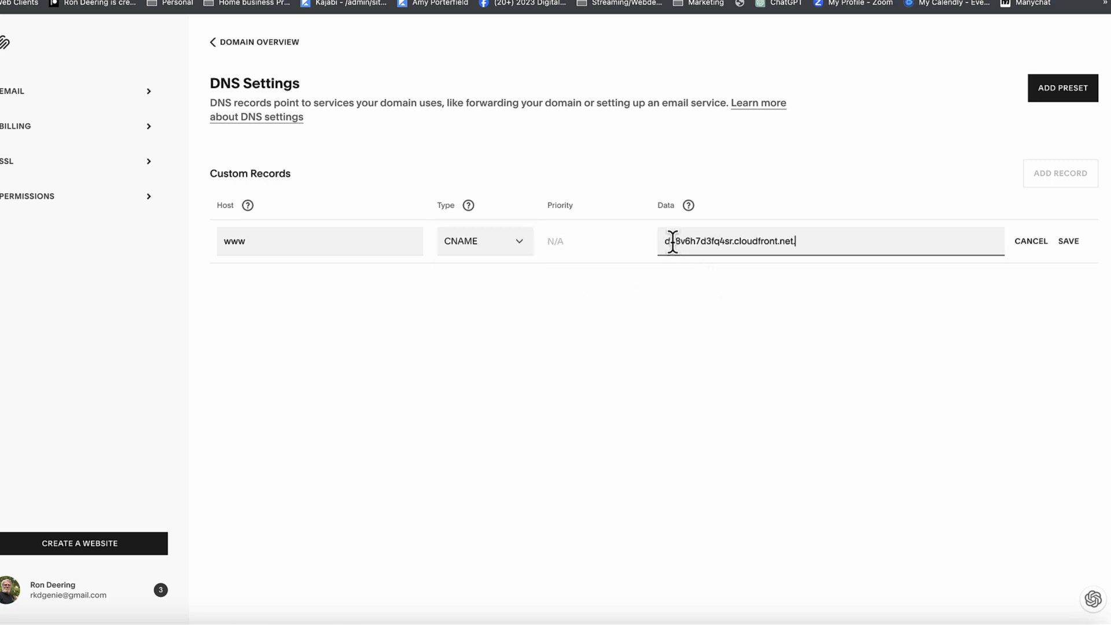
click(1070, 243)
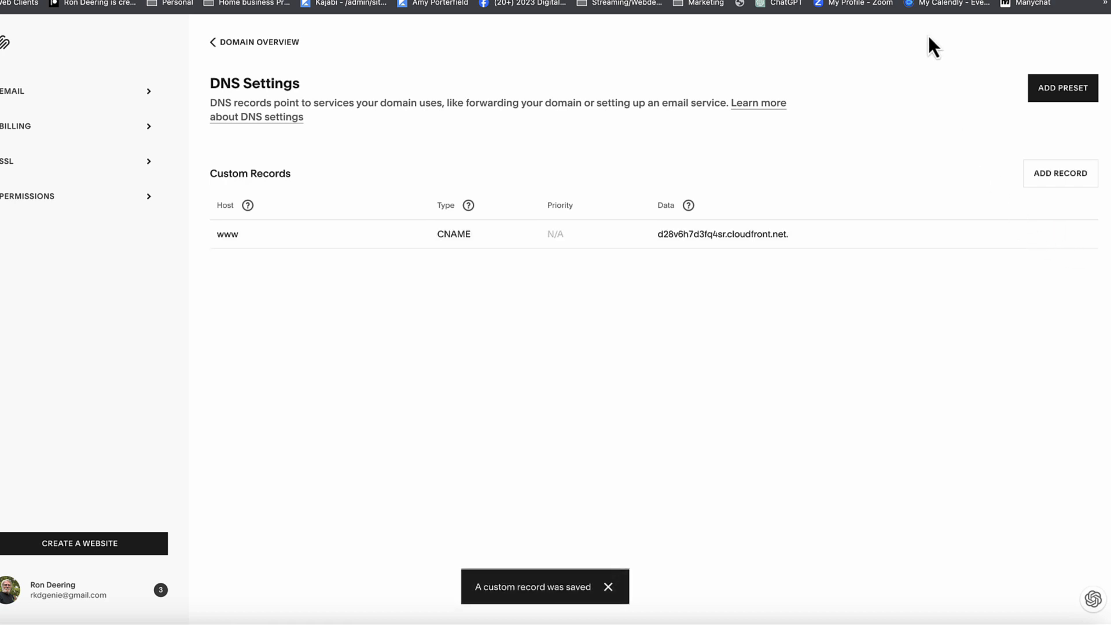
- Copy the validation record's name without .paparon.me from systeme.io and start a Squarespace CNAME record with host _17d7b204abbe9fe0eabf442a9b5f89bb
click(474, 0)
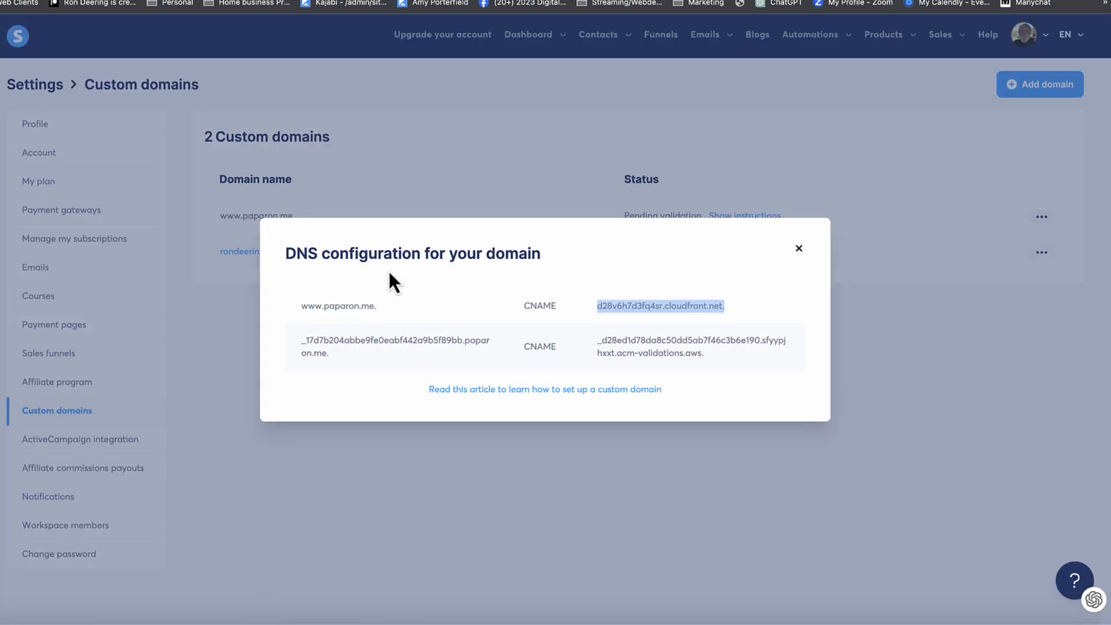
drag(299, 339, 462, 340)
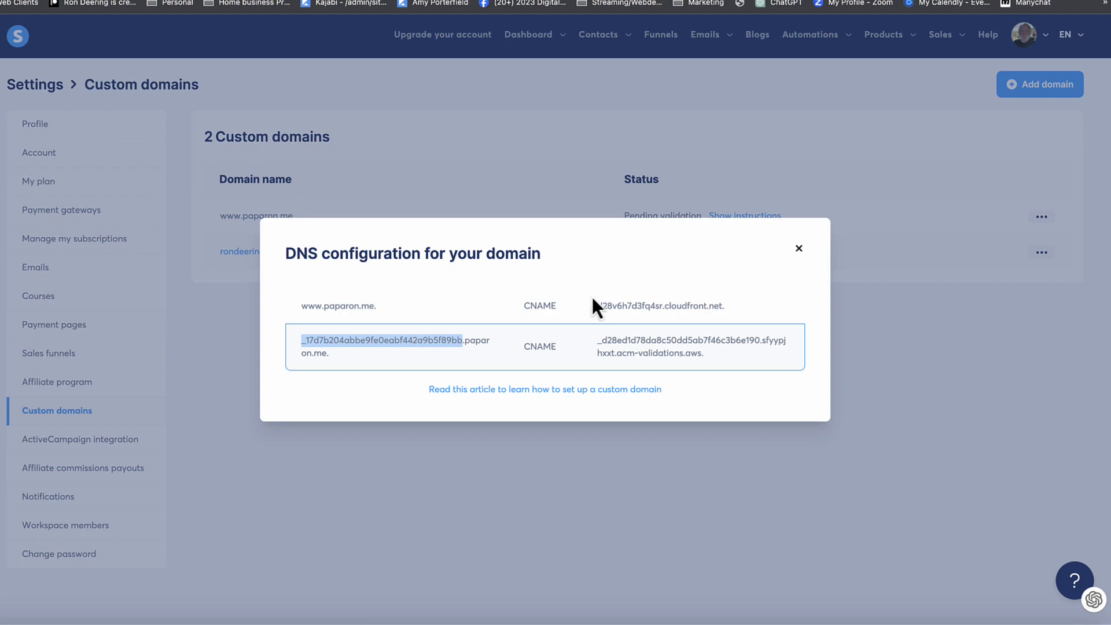
click(741, 0)
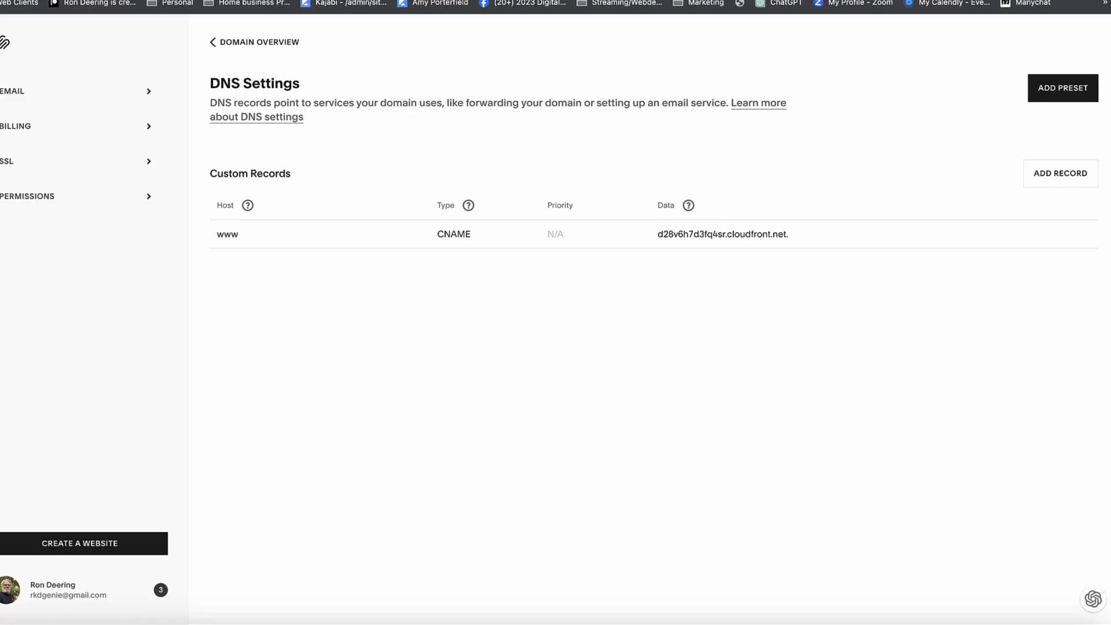
click(1051, 183)
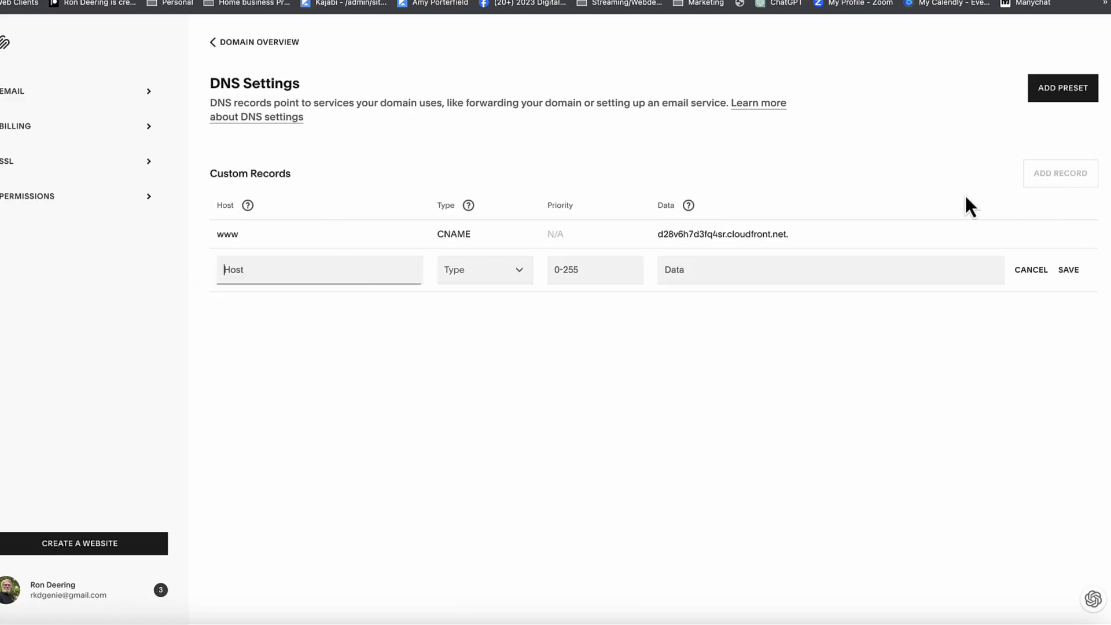
click(473, 284)
click(468, 330)
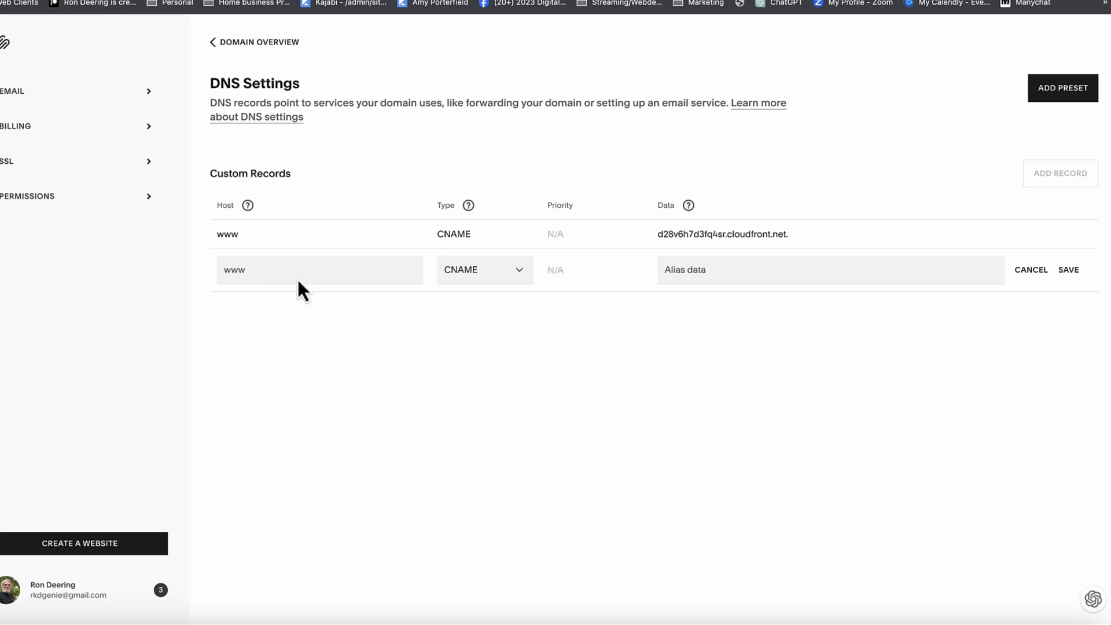
click(272, 270)
text(_17d7b2041bbe9fe0eabf442a9b5f89bb)
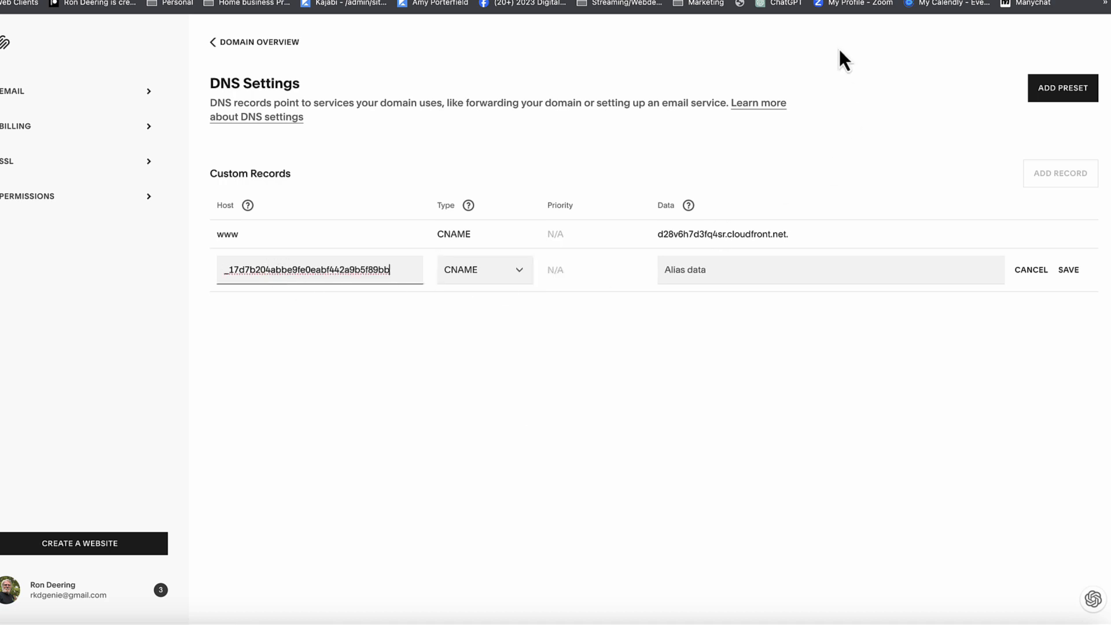
- Copy the validation record's target from systeme.io and save the Squarespace record with data _d28ed1d78da8c50dd5ab7f46c3b6e190.sfyypjhxxt.acm-validations.aws
click(844, 1)
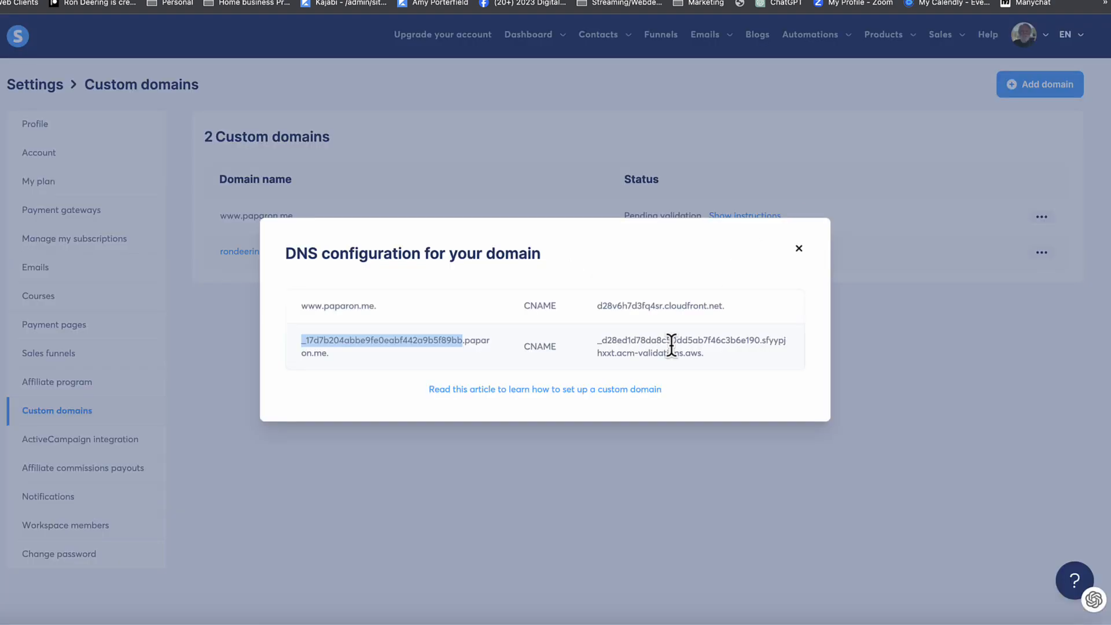
drag(594, 342, 713, 369)
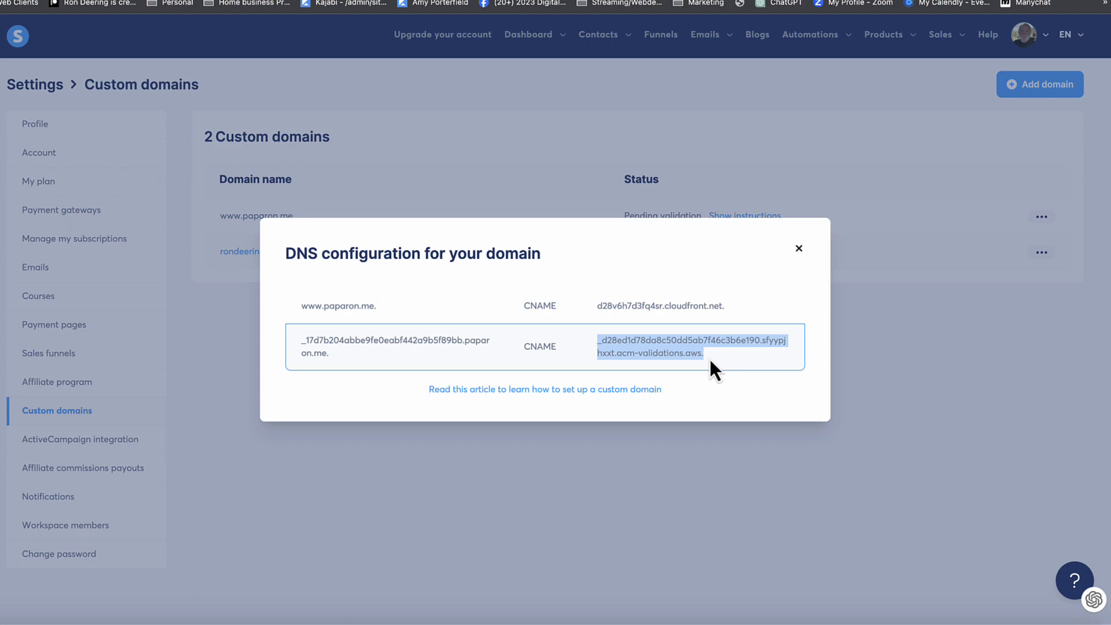
click(720, 1)
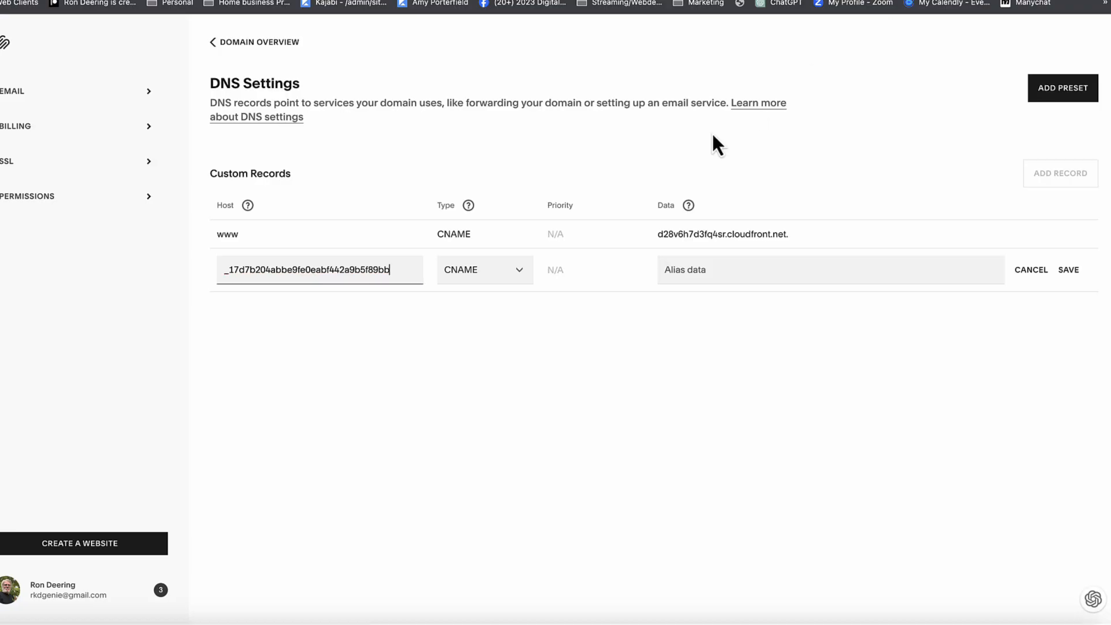
click(677, 269)
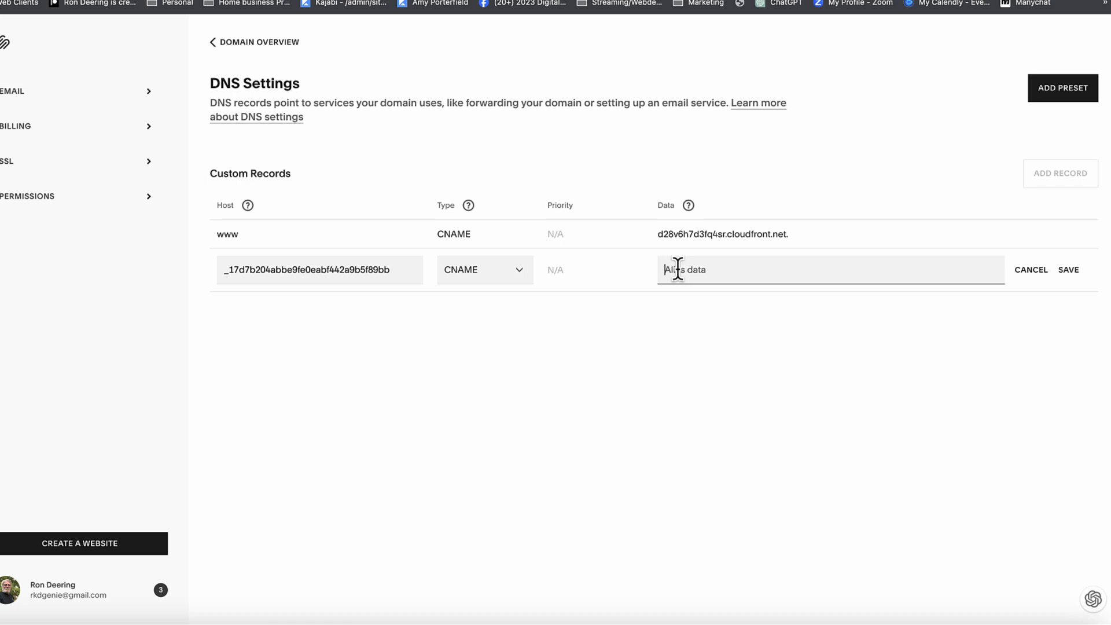
text(_d13ed1d78da8c50dd5ab7f46c3b6e190.sfyypjhxxt.acm-validations.aws.)
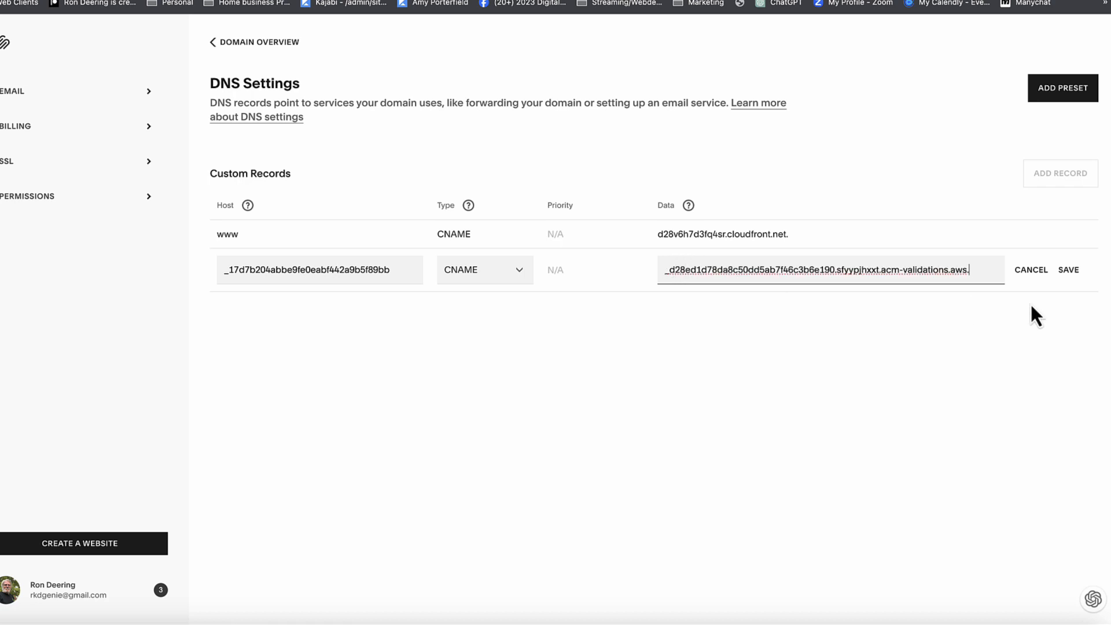
click(1068, 272)
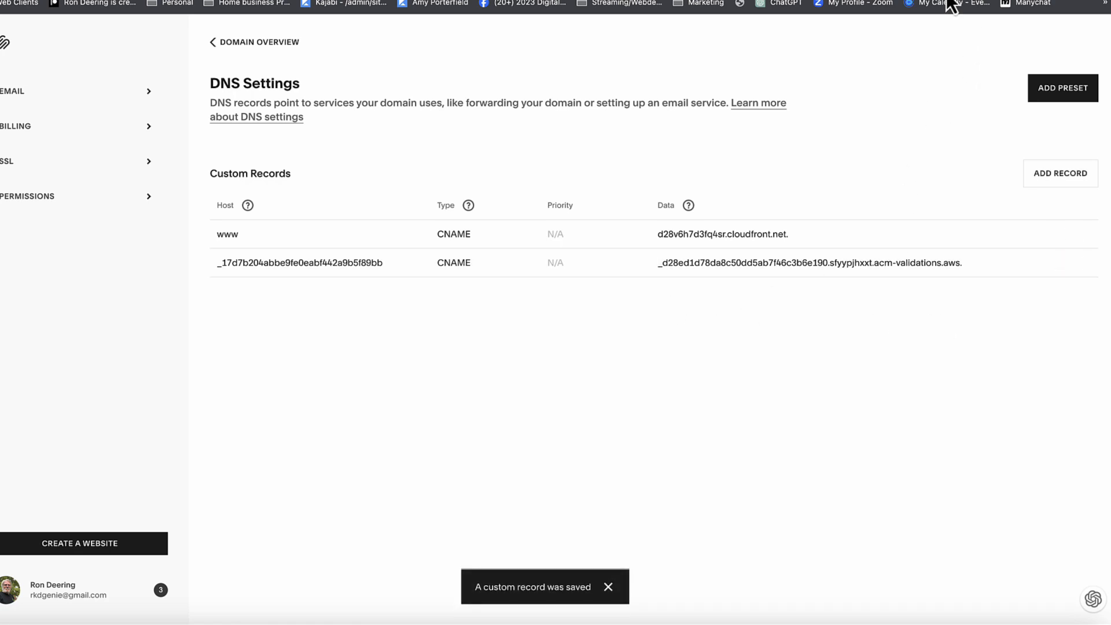
- Switch to systeme.io, close the DNS configuration, and set up domain authentication for paparon.me in the email settings
key(ctrl+Tab)
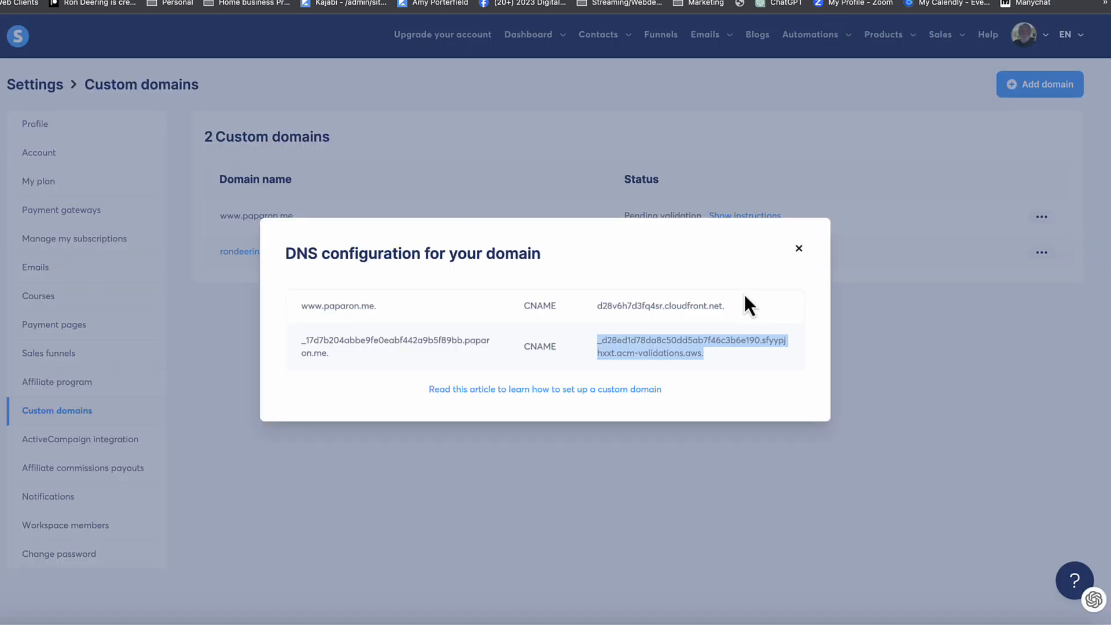
click(799, 249)
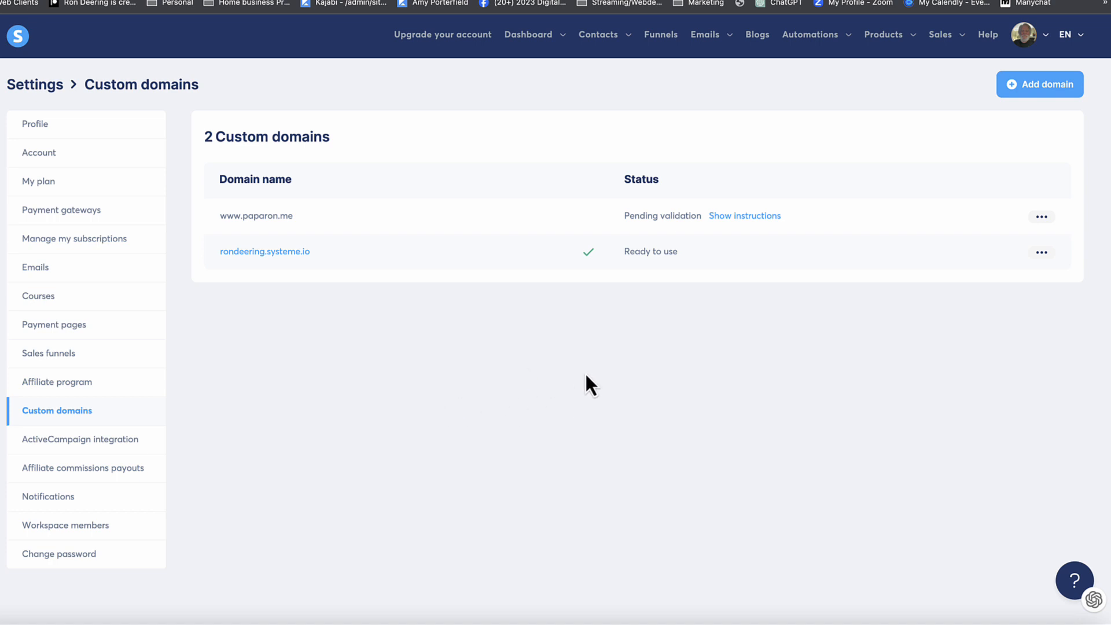
click(39, 276)
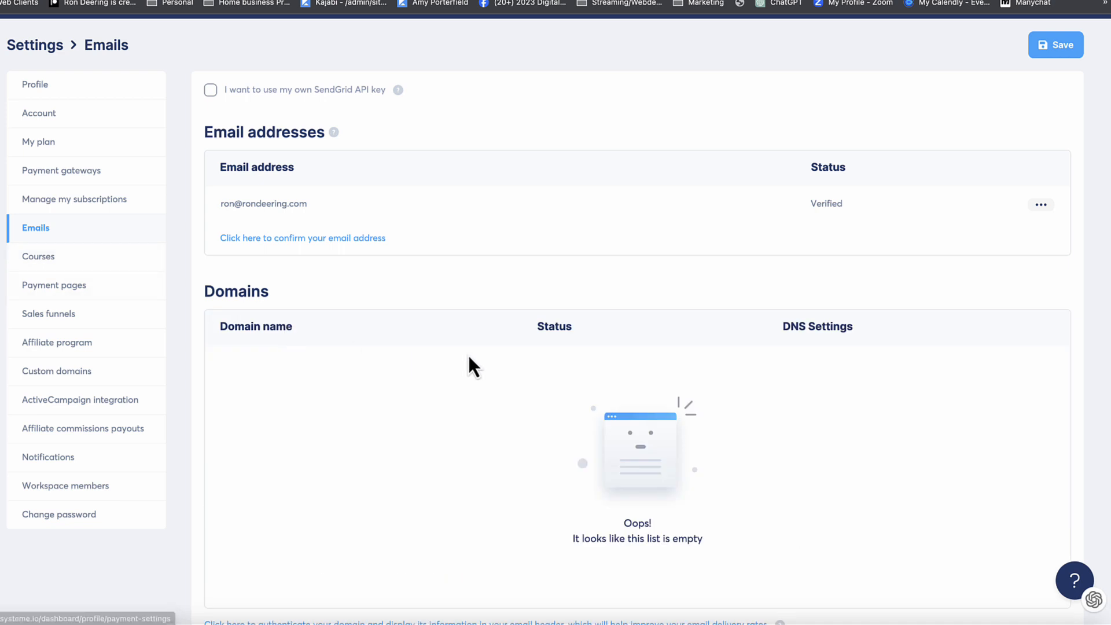
scroll(469, 357, down, 5)
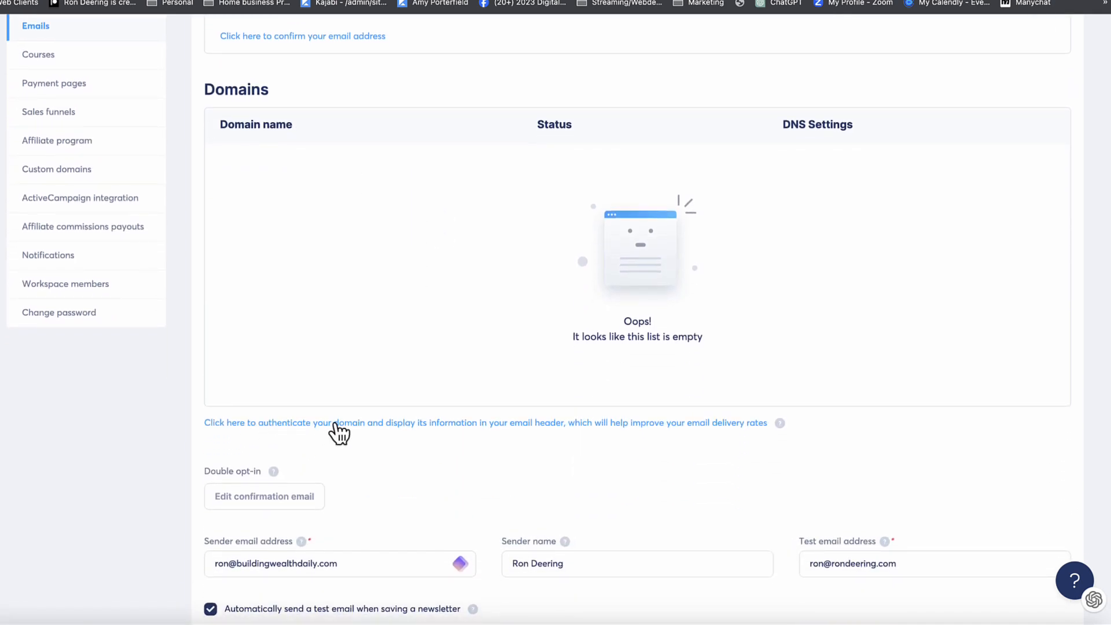
click(419, 424)
click(446, 331)
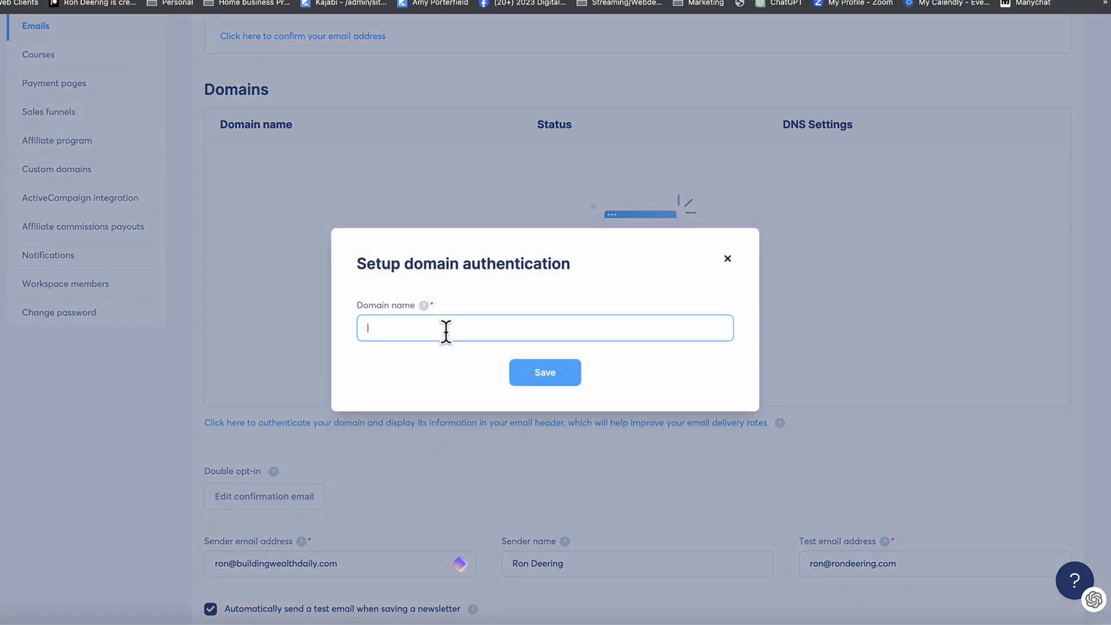
text(paparon.me)
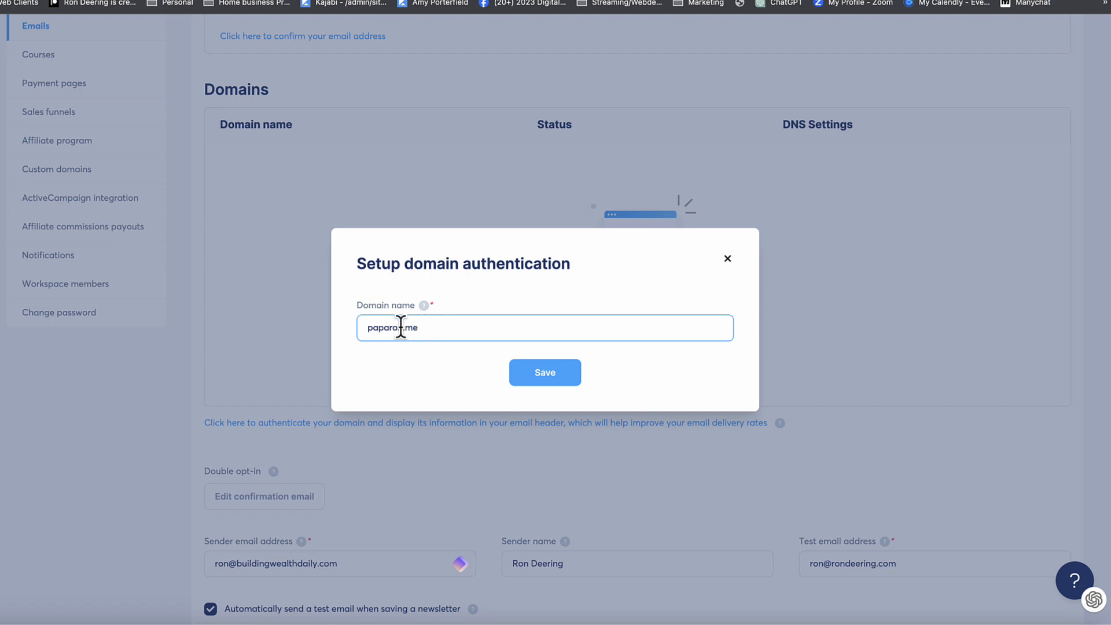
click(543, 375)
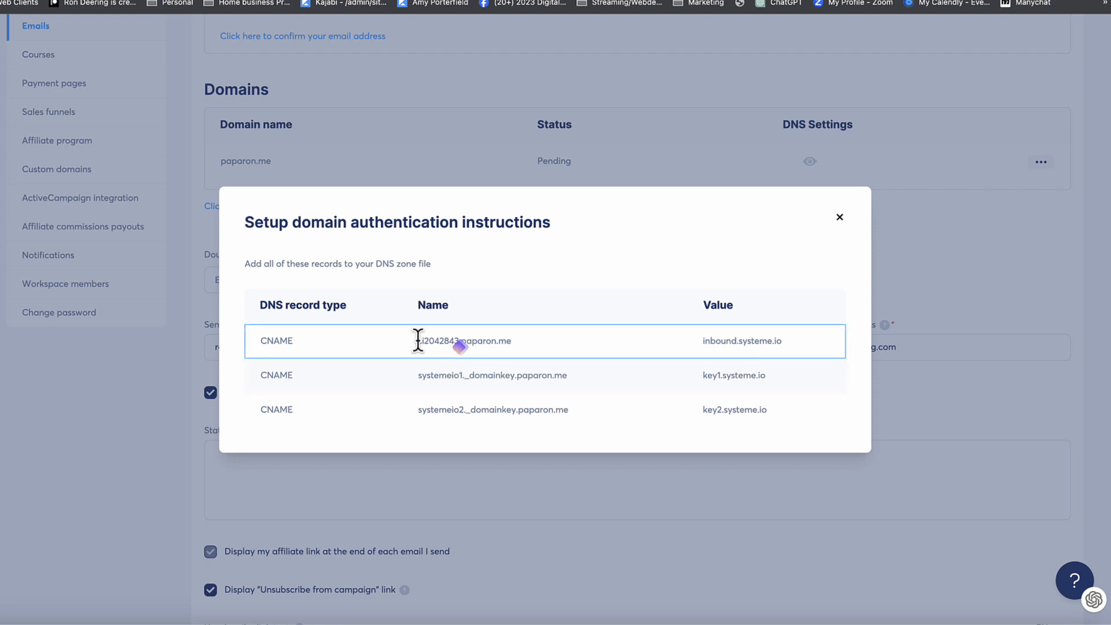
- Copy the first authentication record's name without .paparon.me and start a CNAME record in Squarespace with host si2042843
drag(418, 340, 459, 340)
click(984, 0)
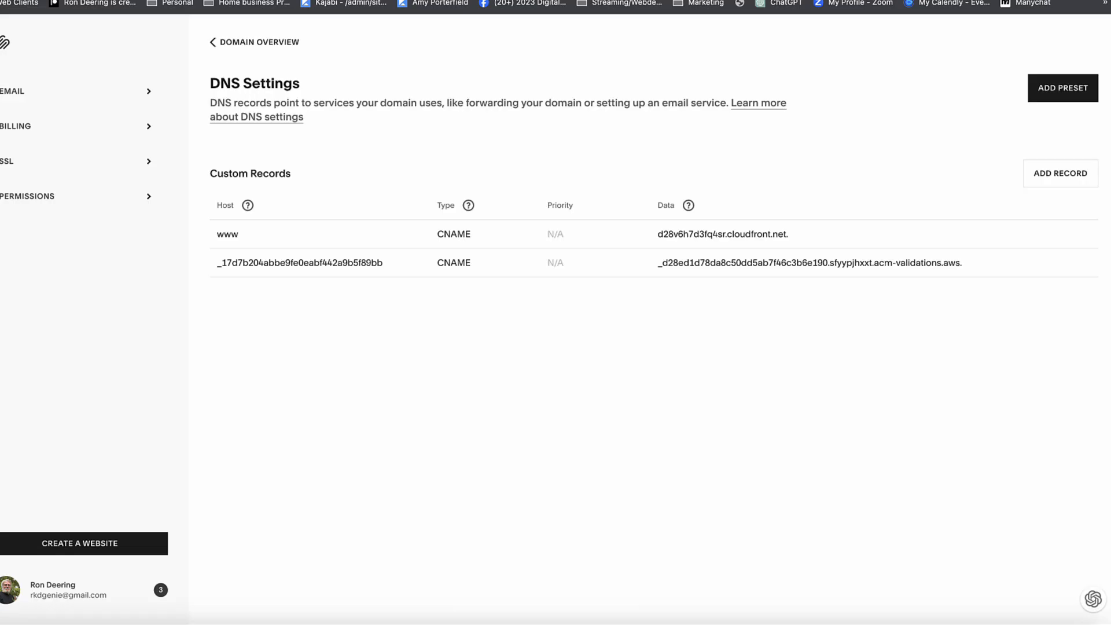
click(1050, 174)
click(484, 302)
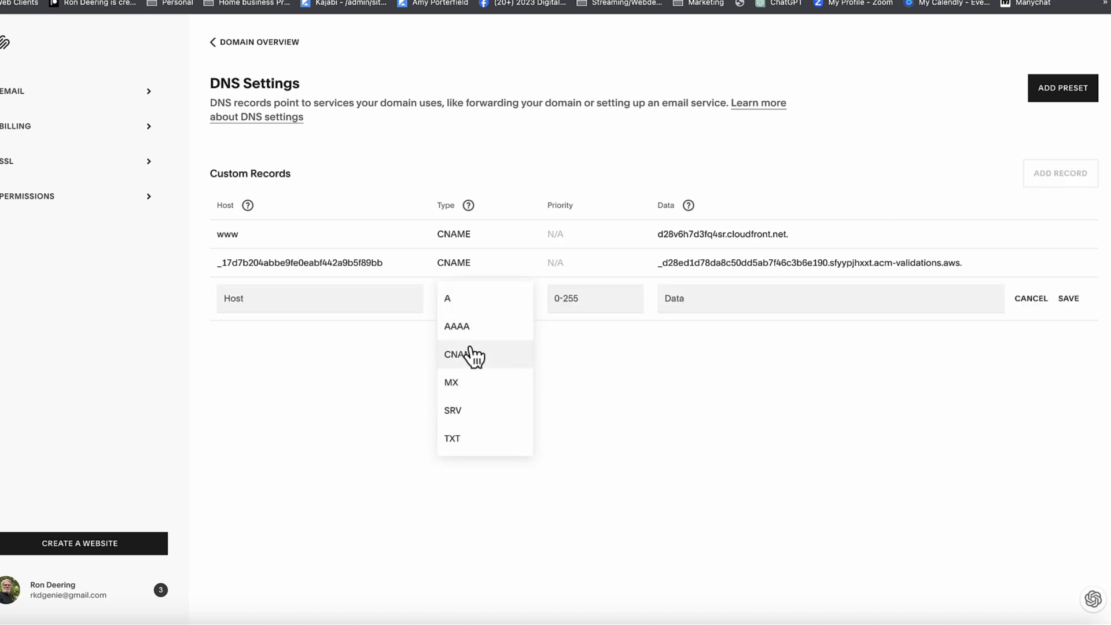
click(473, 354)
click(301, 301)
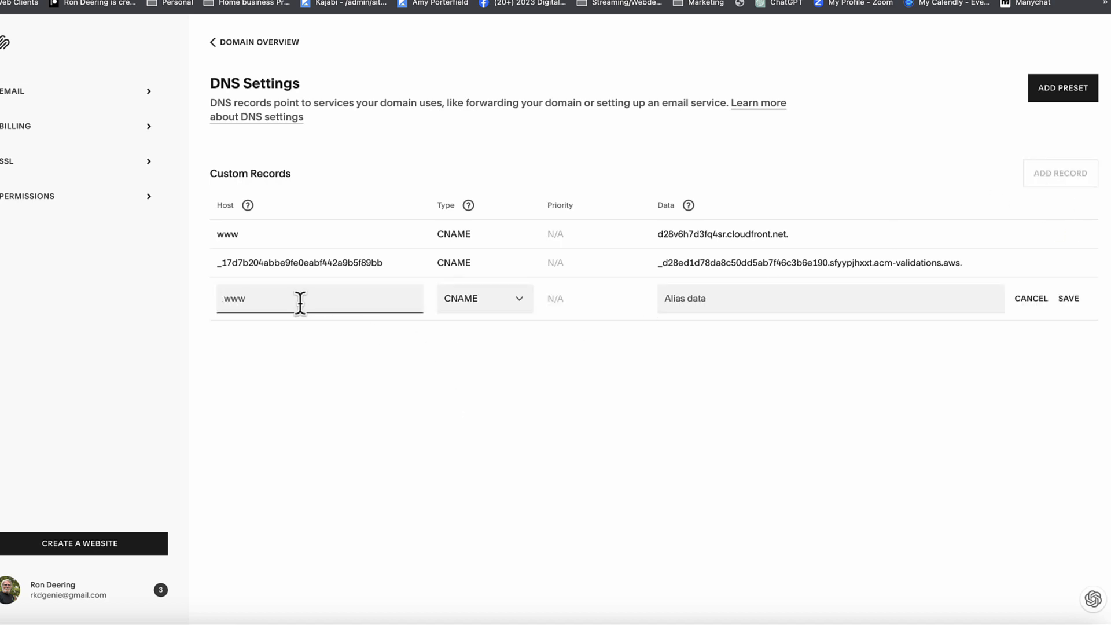
text(si2042843)
- Copy the first authentication record's value from systeme.io and save the Squarespace record with data inbound.systeme.io
click(818, 0)
drag(698, 341, 754, 340)
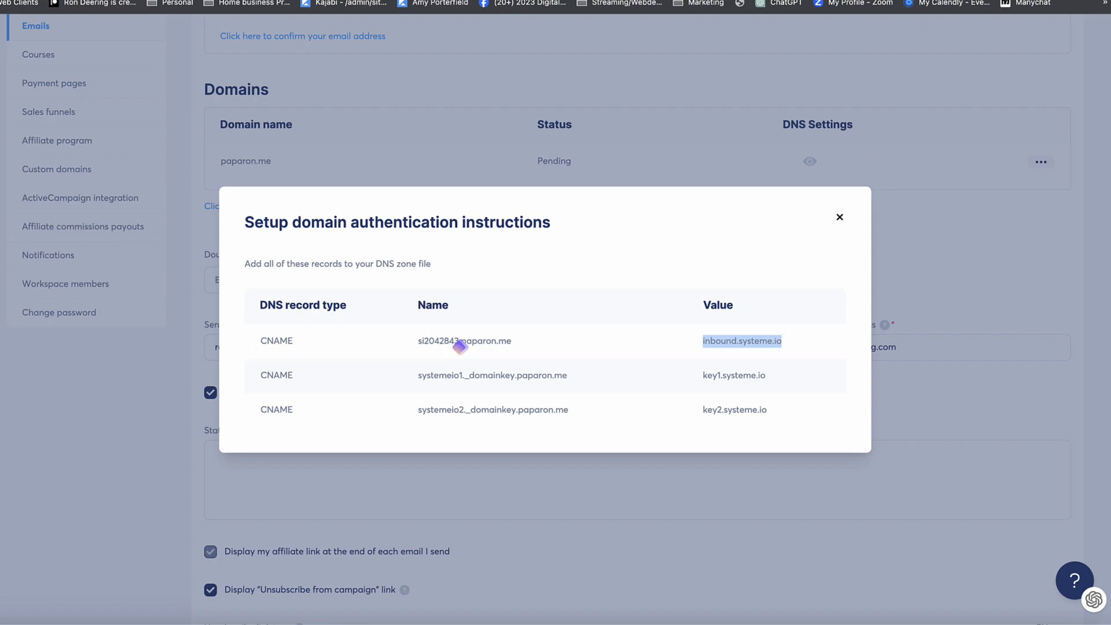
click(886, 1)
click(688, 299)
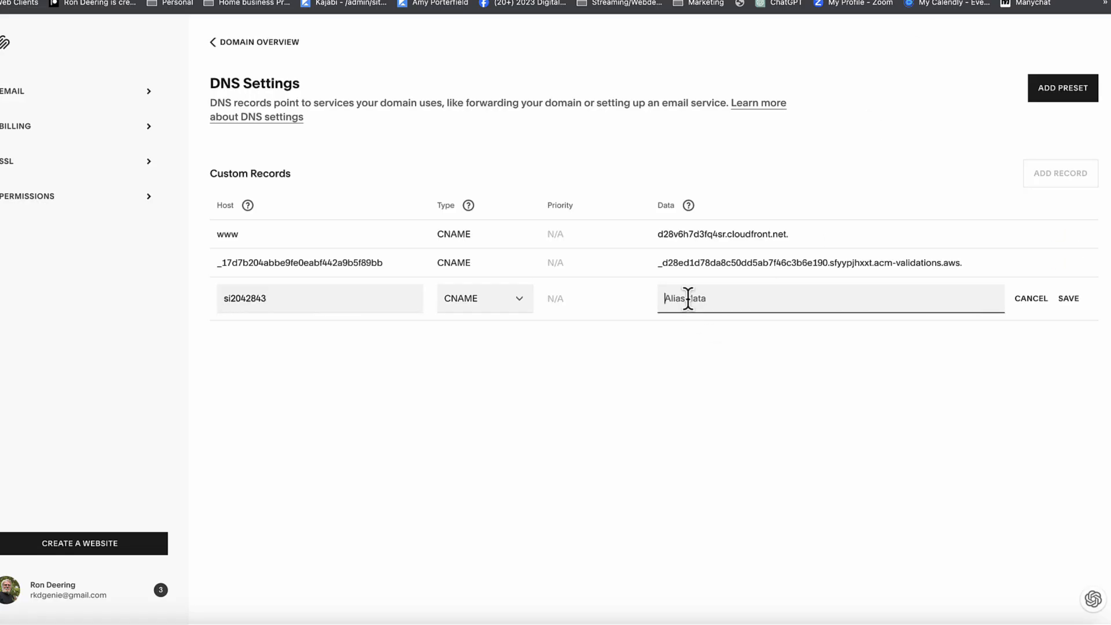
text(inbound.systeme.io)
click(1070, 308)
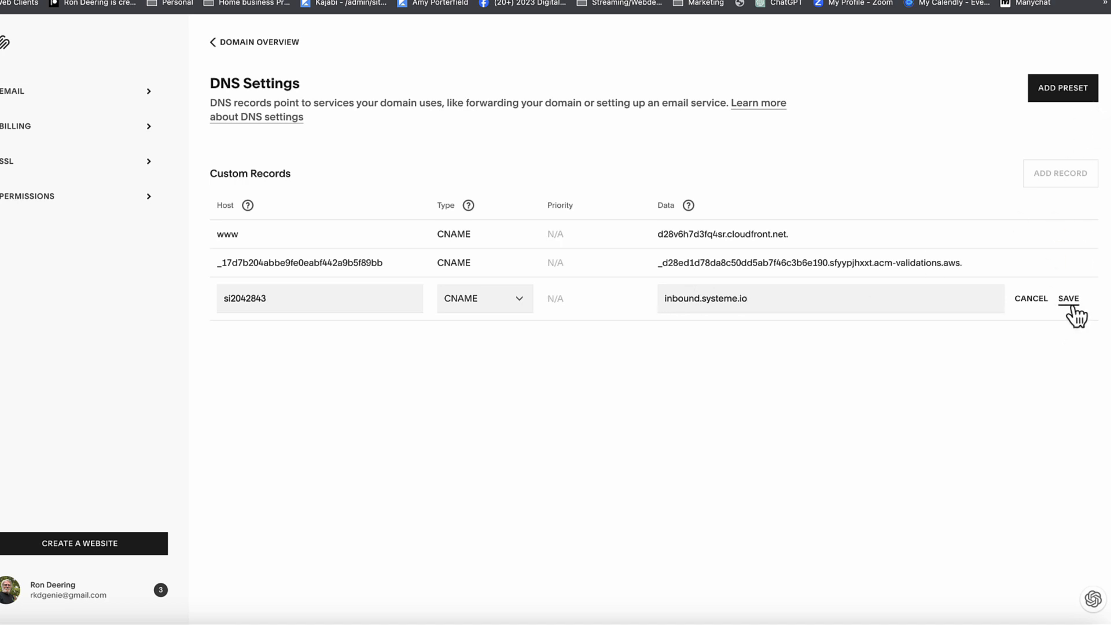
- Start another CNAME record in Squarespace and enter the host systemeio1._domainkey, copied from the second authentication record in systeme.io
click(1061, 175)
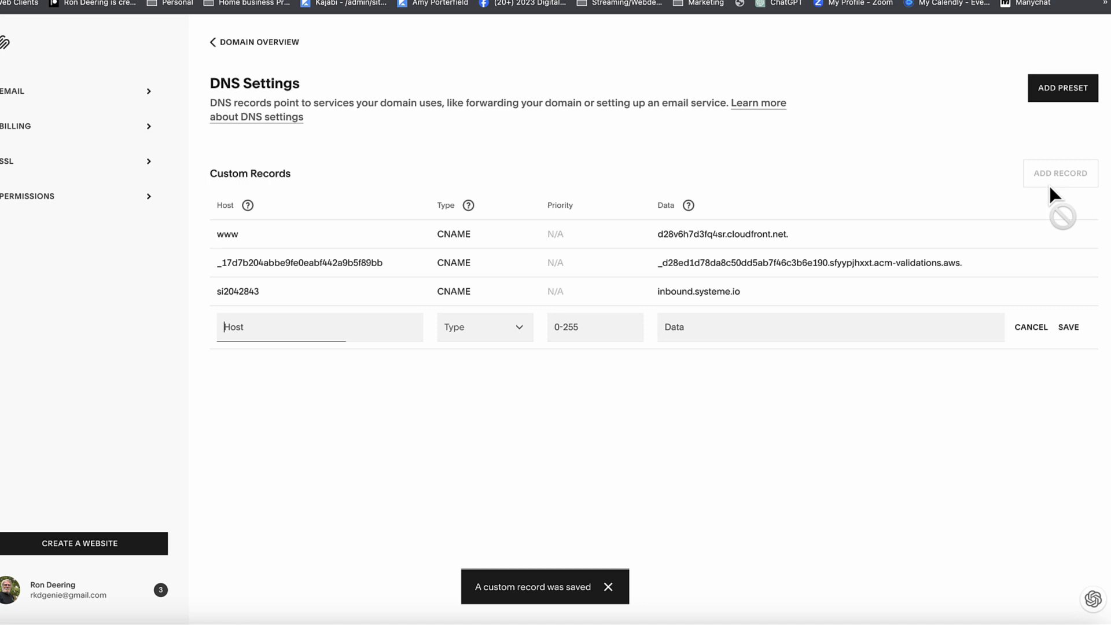
click(467, 343)
click(466, 390)
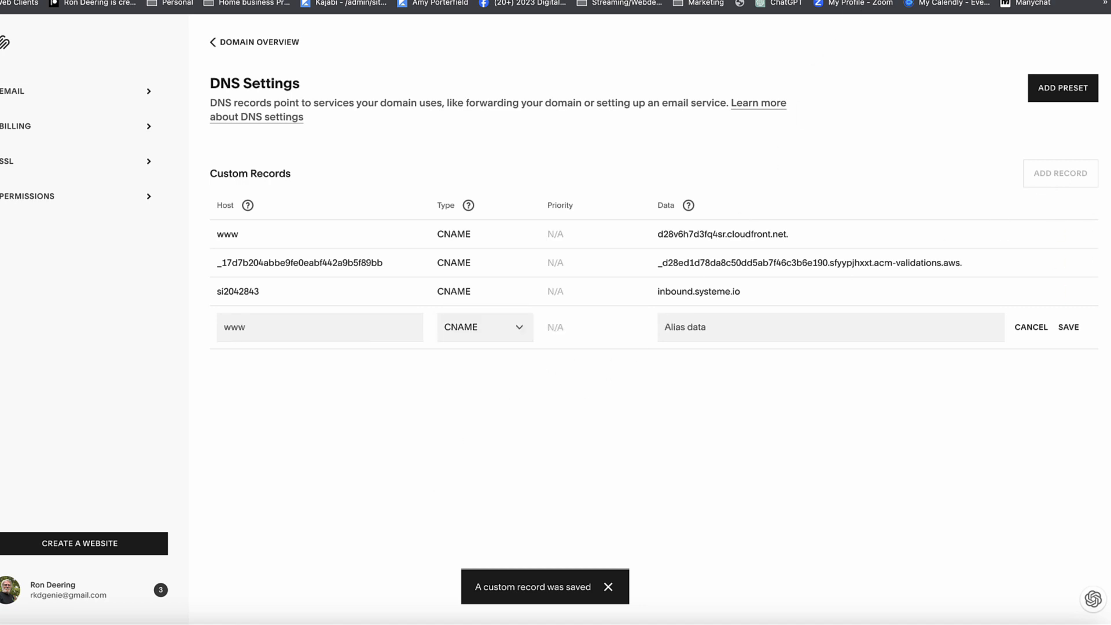
click(440, 1)
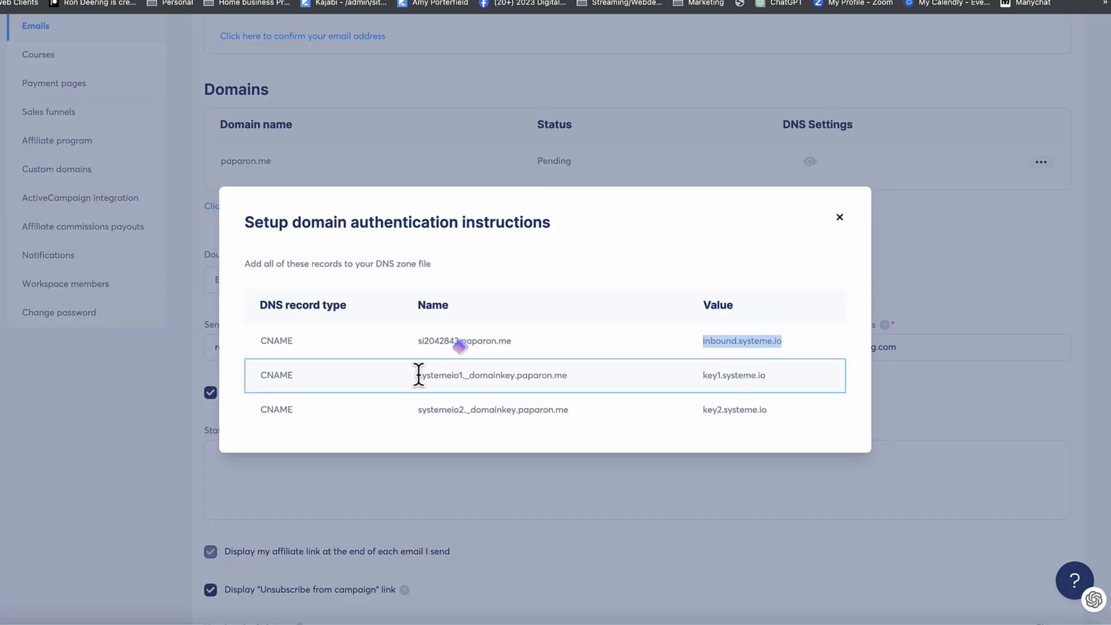
drag(418, 375, 512, 375)
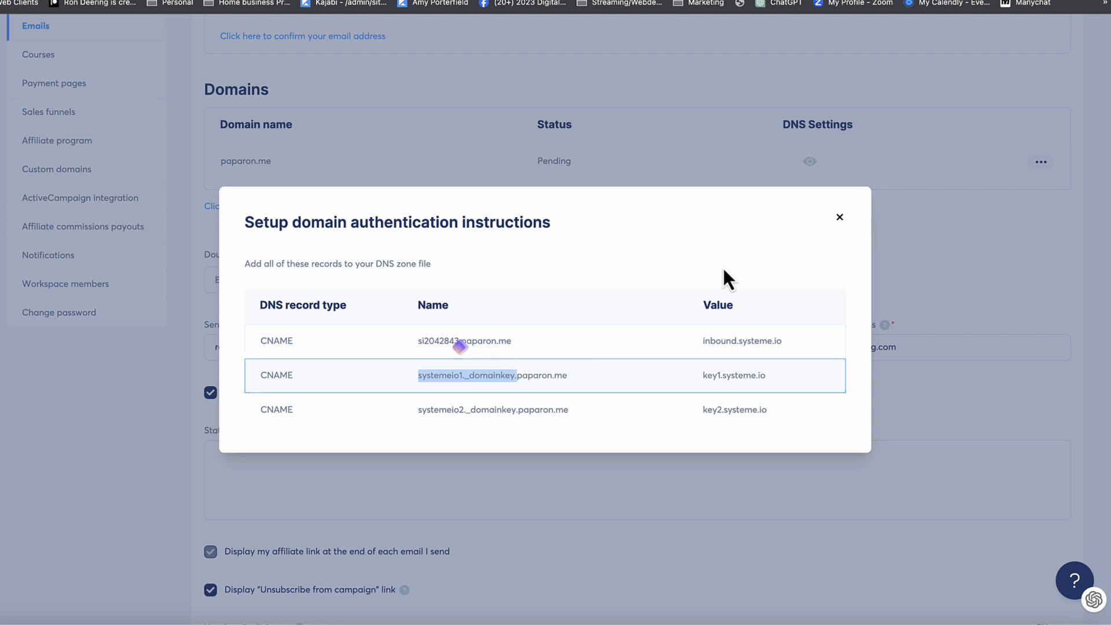
click(966, 2)
click(268, 327)
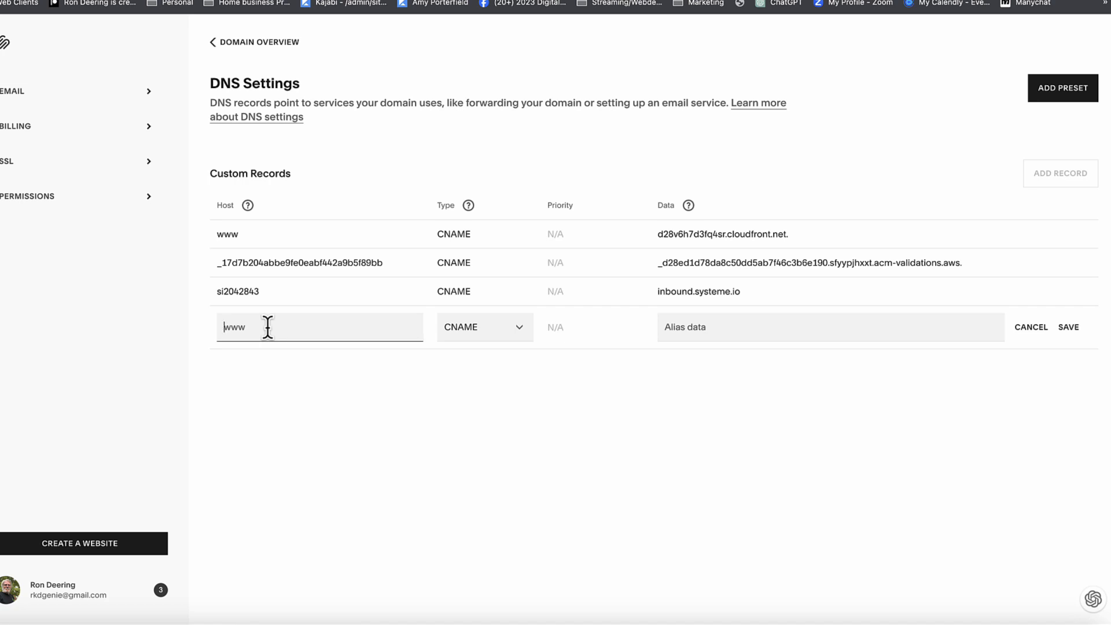
text(systemeio1._domainkey)
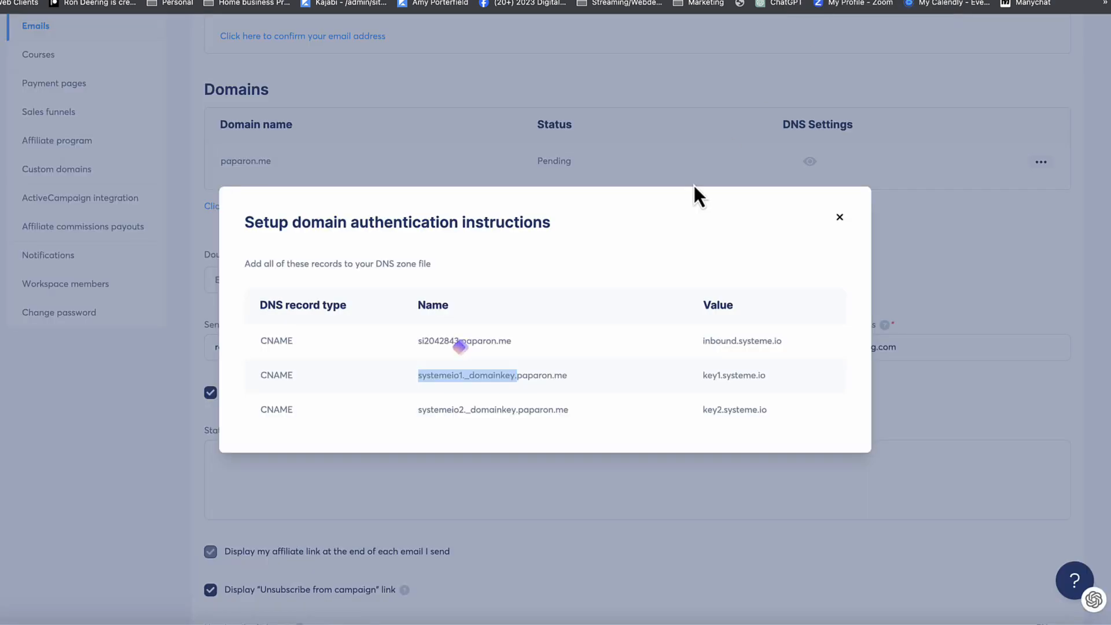
- Copy the second authentication record's value from systeme.io and save the Squarespace record with data key1.systeme.io
drag(702, 376, 774, 386)
key(super+c)
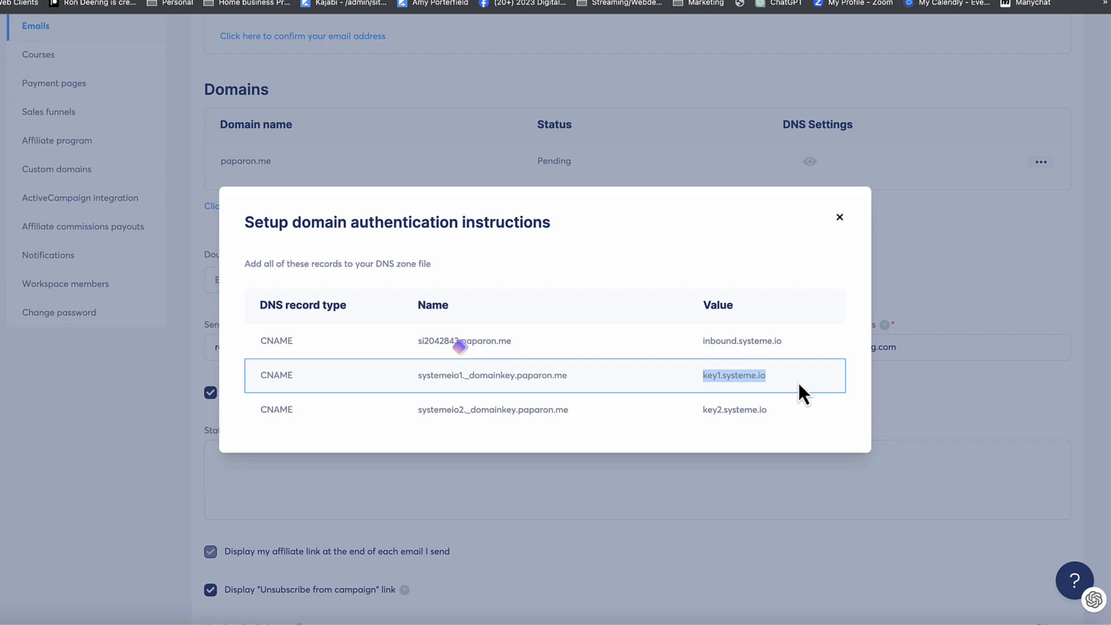
click(926, 0)
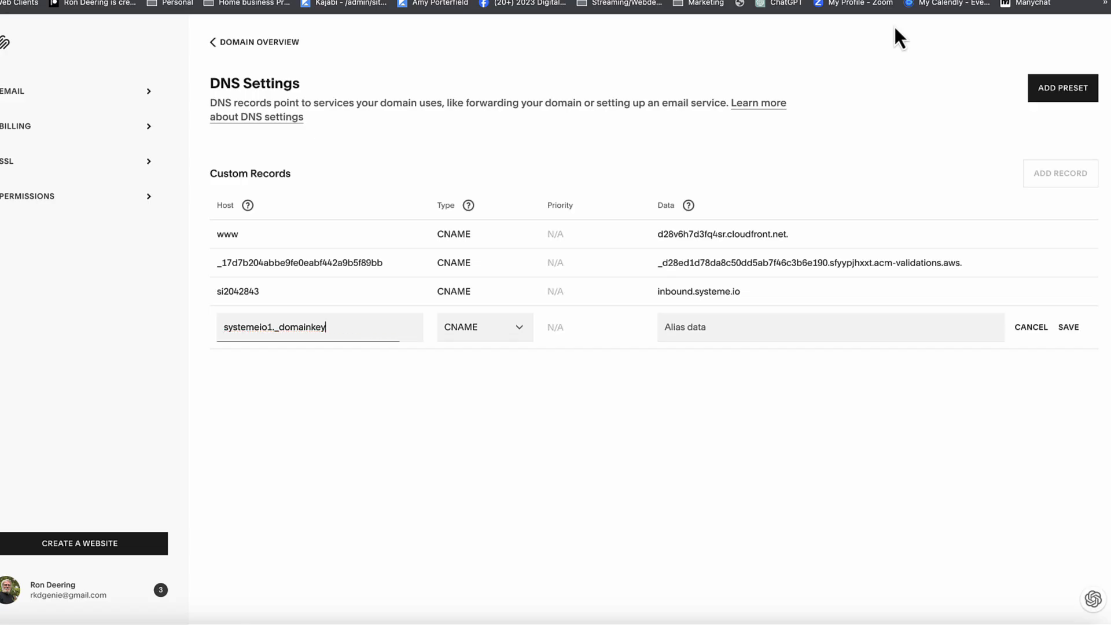
click(680, 319)
key(super+v)
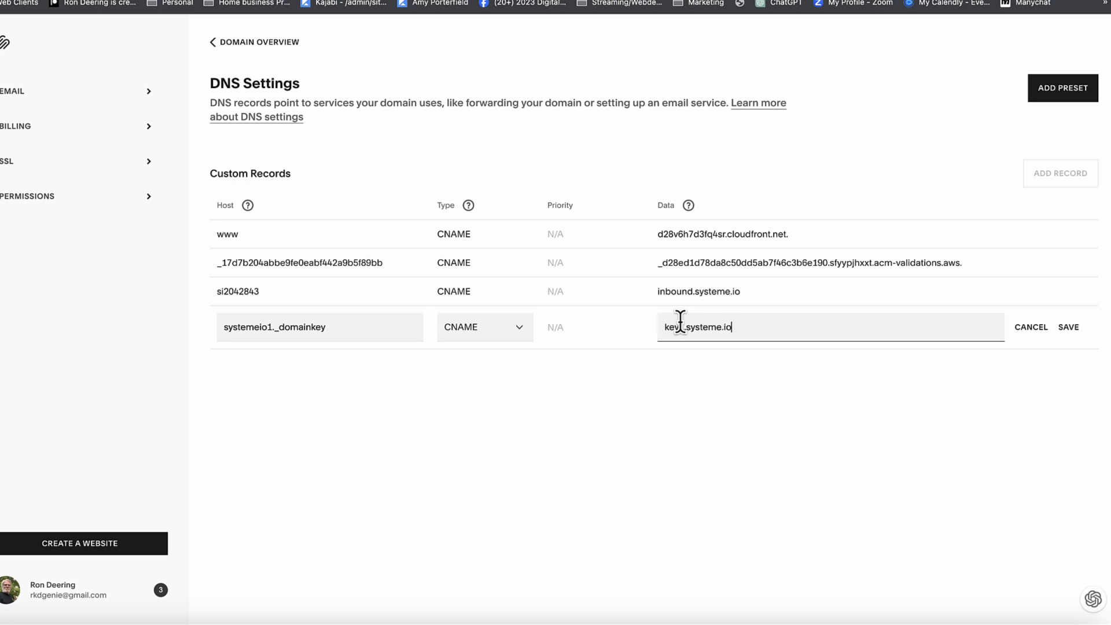
click(1068, 330)
- Start another CNAME record in Squarespace with host systemeio2._domainkey, copied from the third authentication record in systeme.io
click(1061, 174)
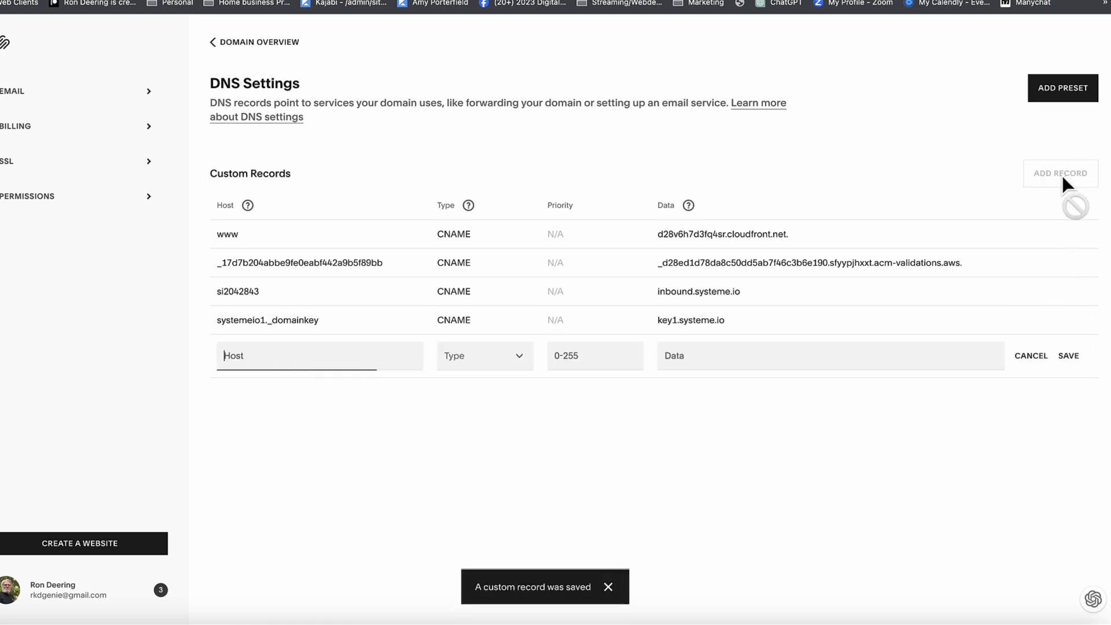
click(473, 364)
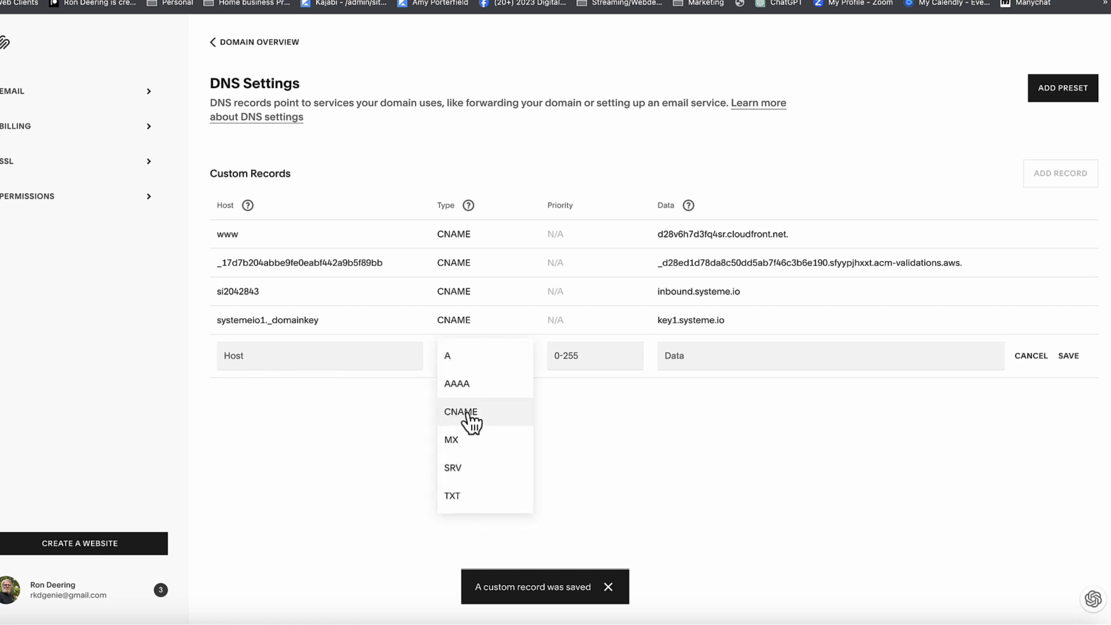
click(465, 414)
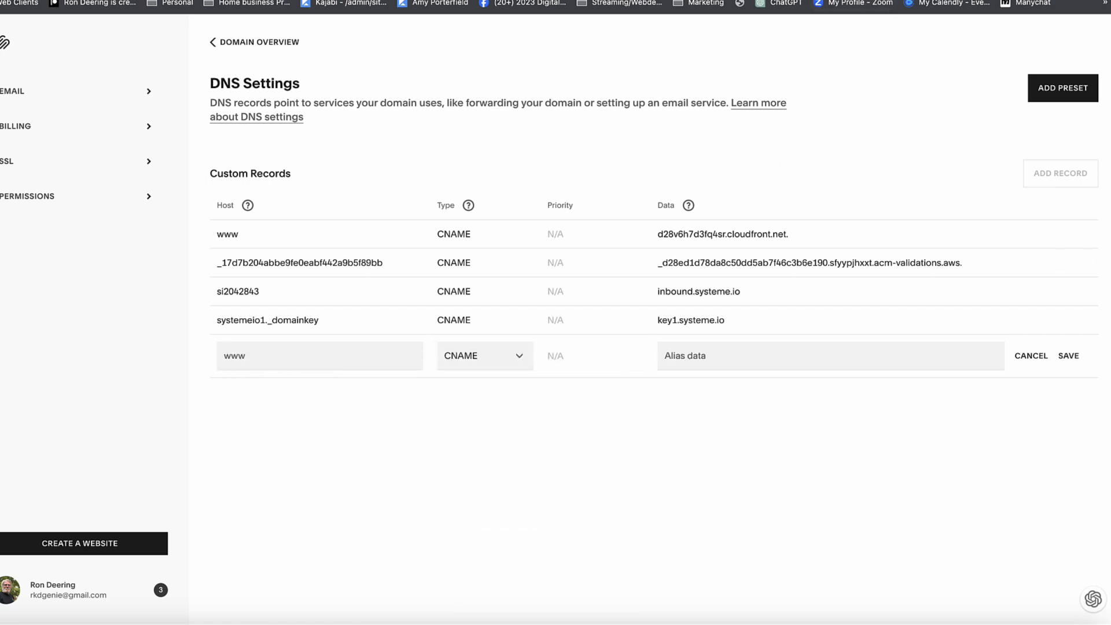
click(746, 1)
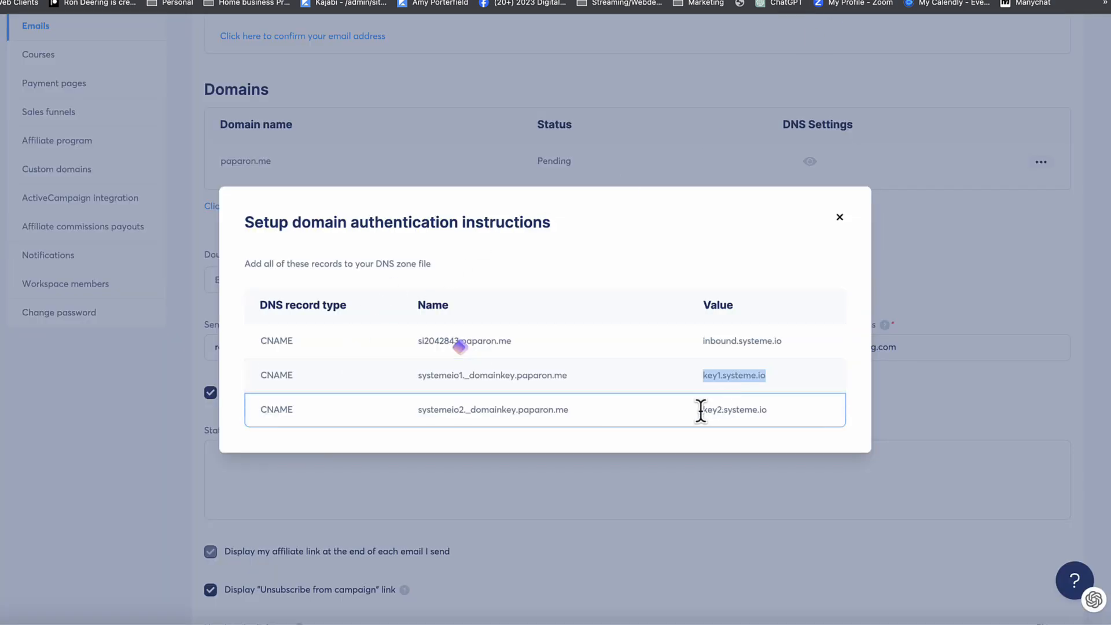
drag(417, 410, 514, 410)
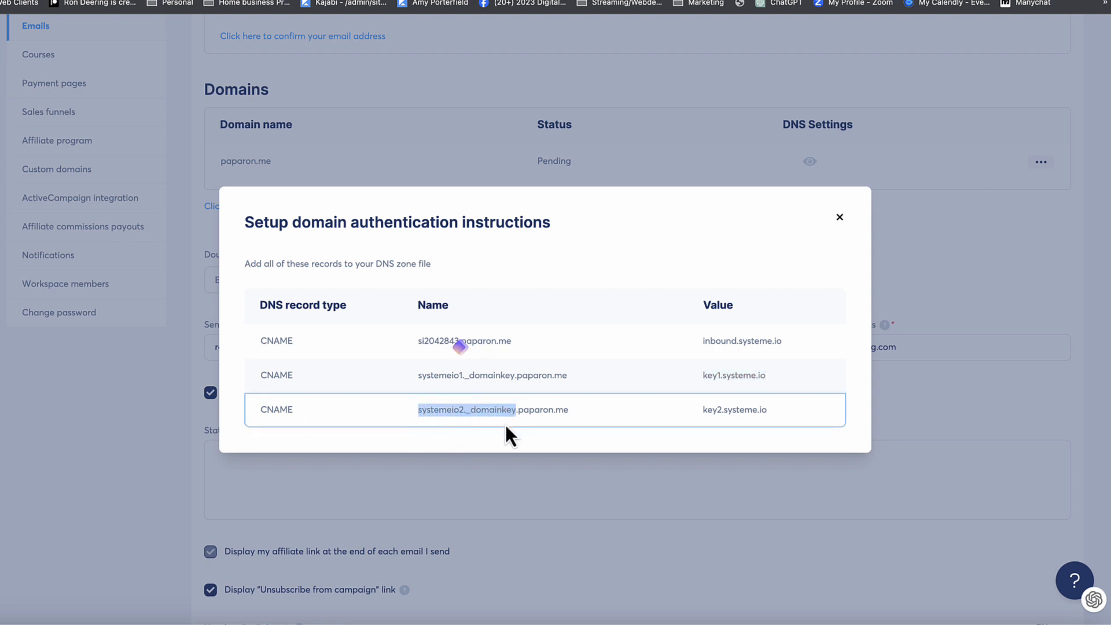
click(810, 2)
click(259, 356)
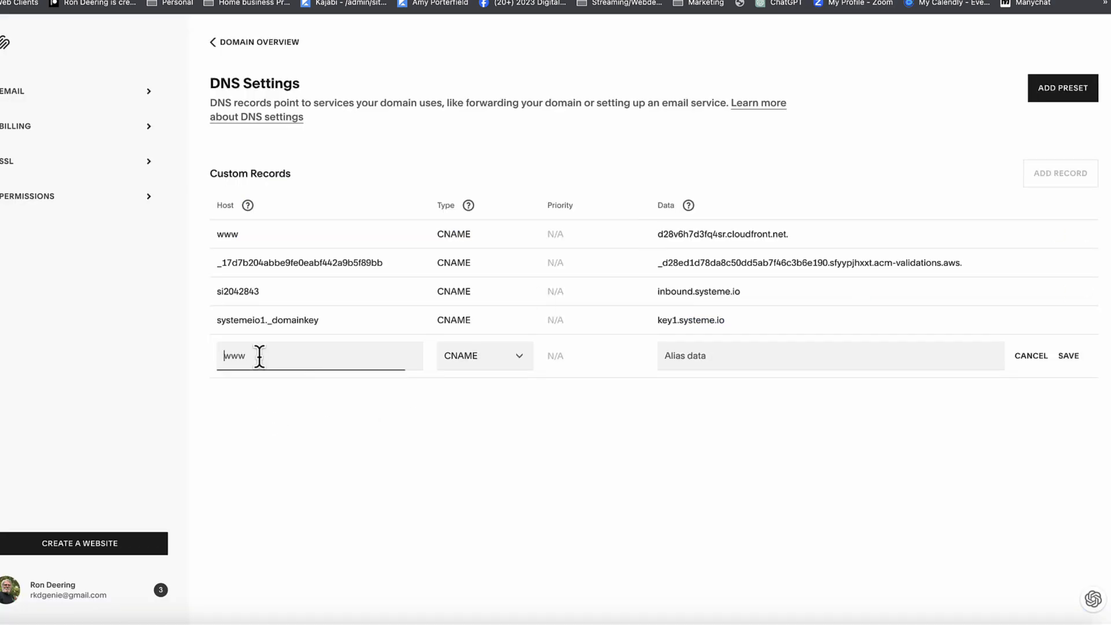
text(systemeio2._domainkey)
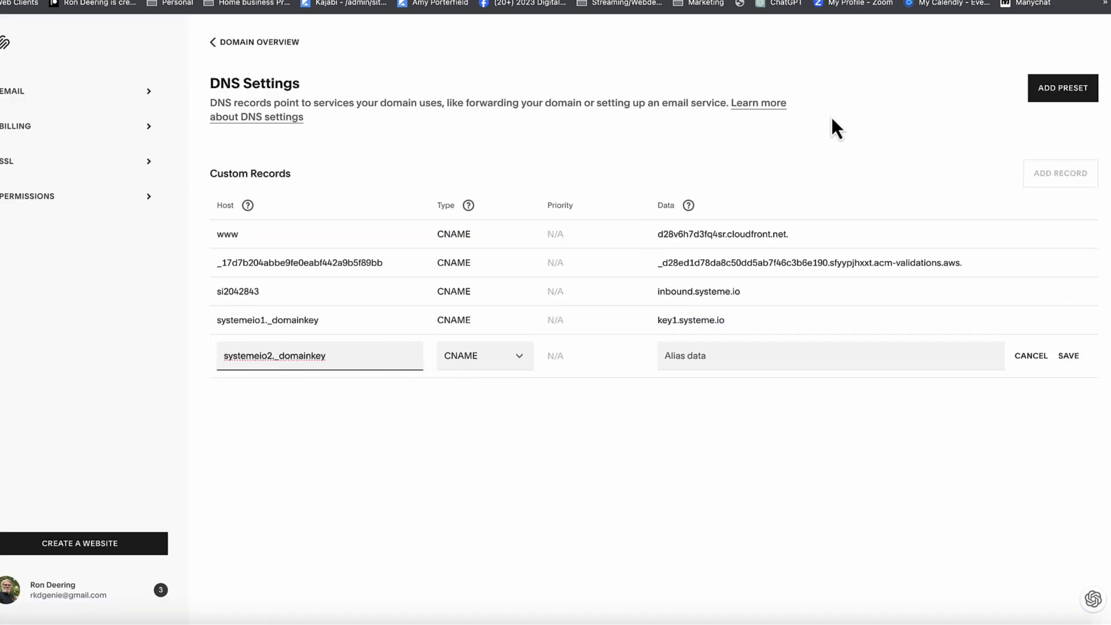
- Copy the third authentication record's value from systeme.io and save the Squarespace record with data key2.systeme.io
click(850, 1)
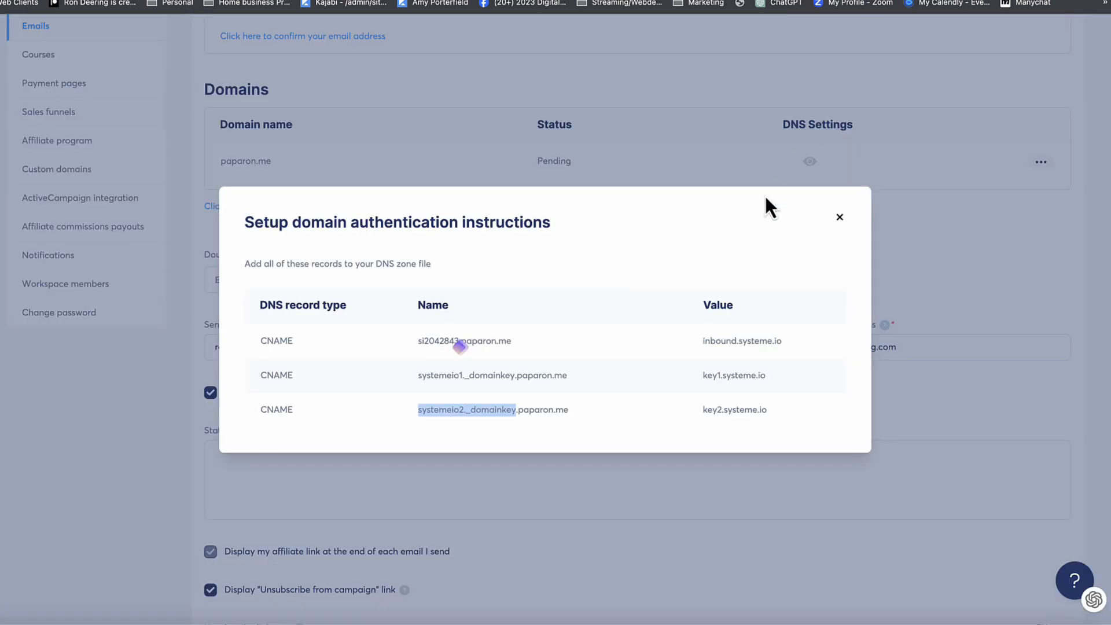
drag(699, 409, 768, 408)
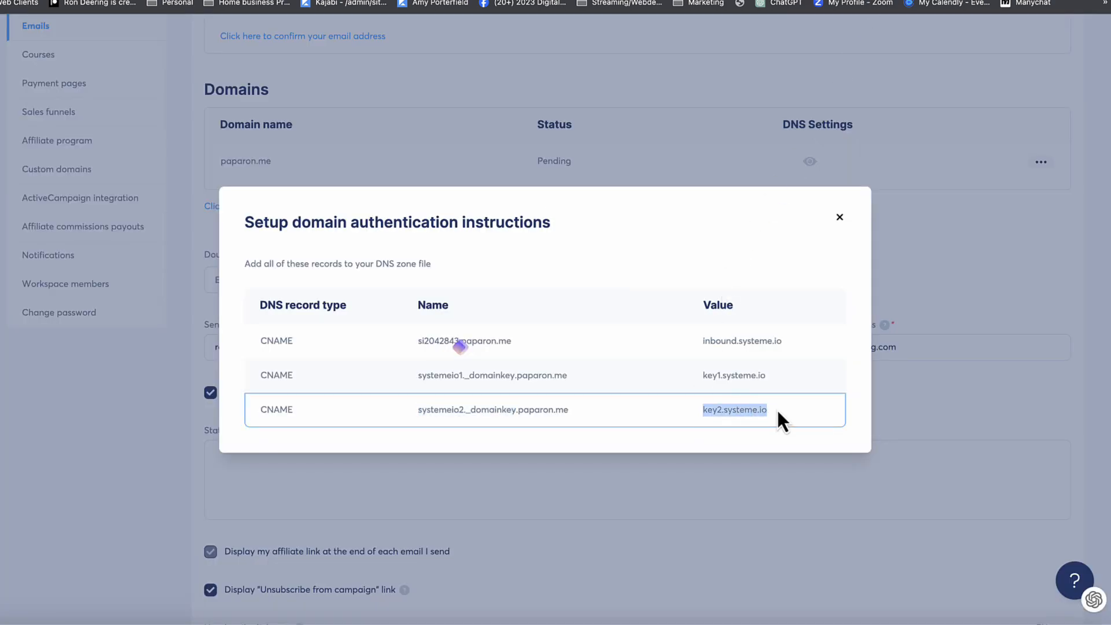
click(949, 1)
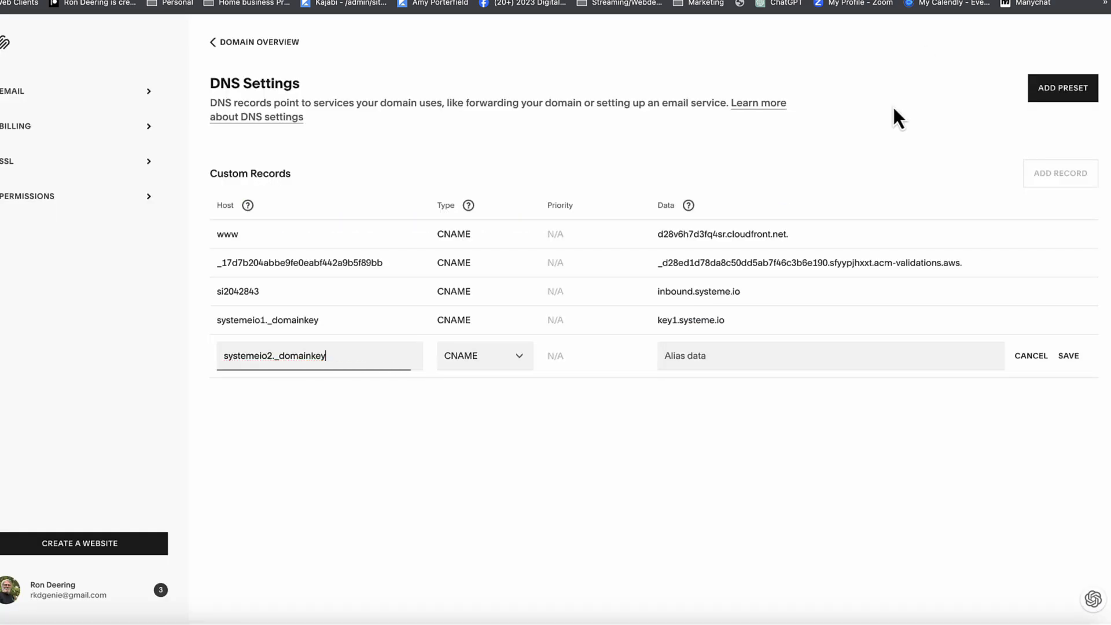
click(725, 355)
text(key2.systeme.io)
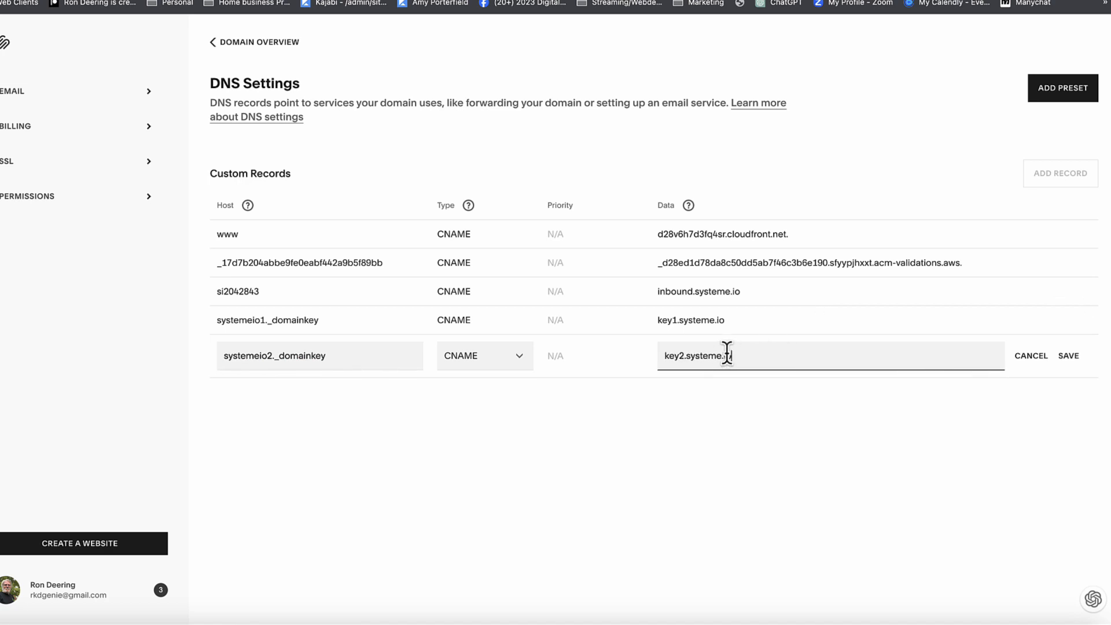
click(1068, 359)
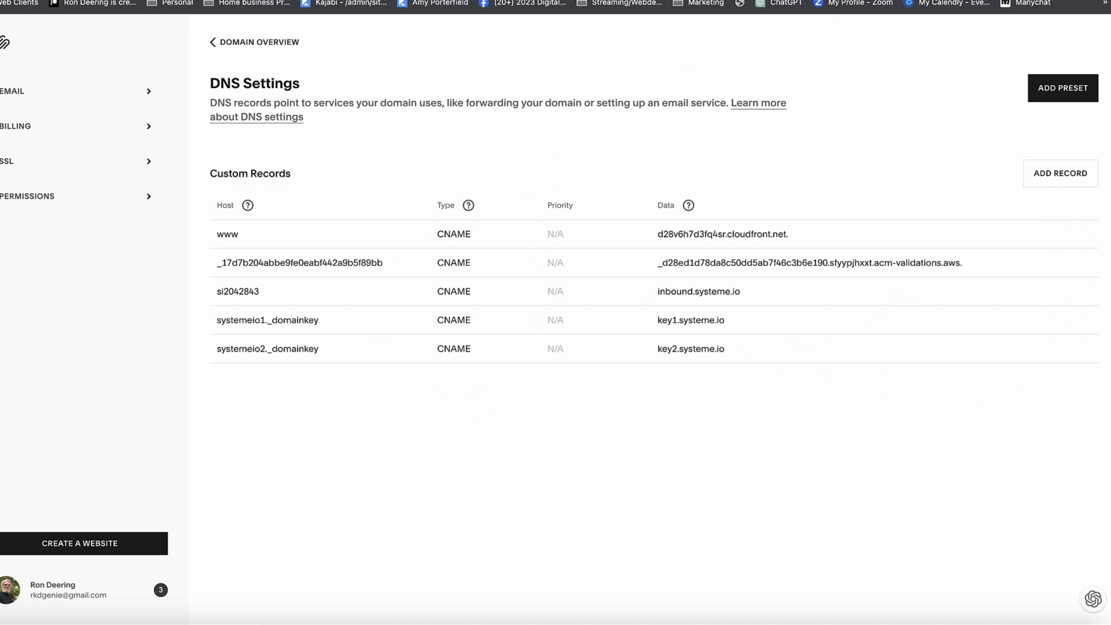
- Close the domain authentication instructions in systeme.io and refresh the status of the custom domains
click(758, 0)
click(840, 218)
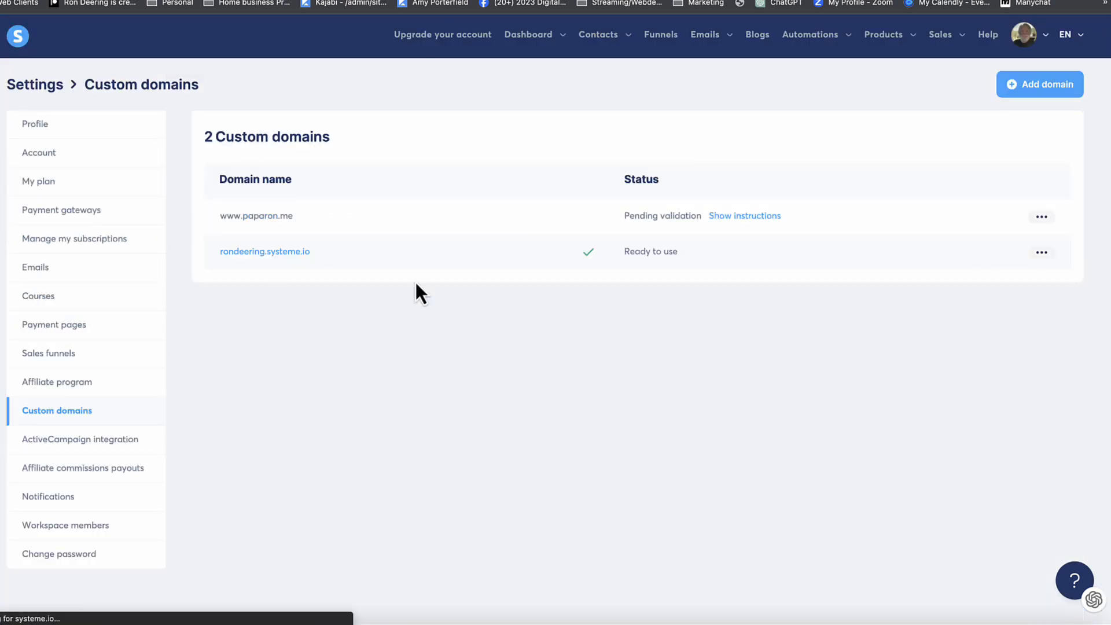
click(24, 1)
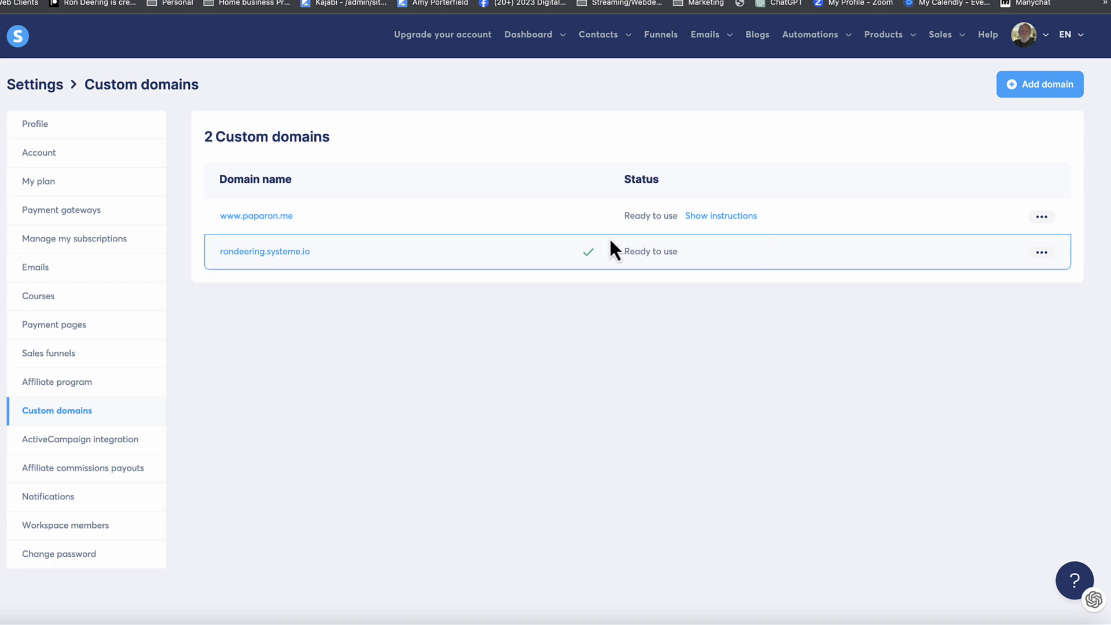
click(1042, 216)
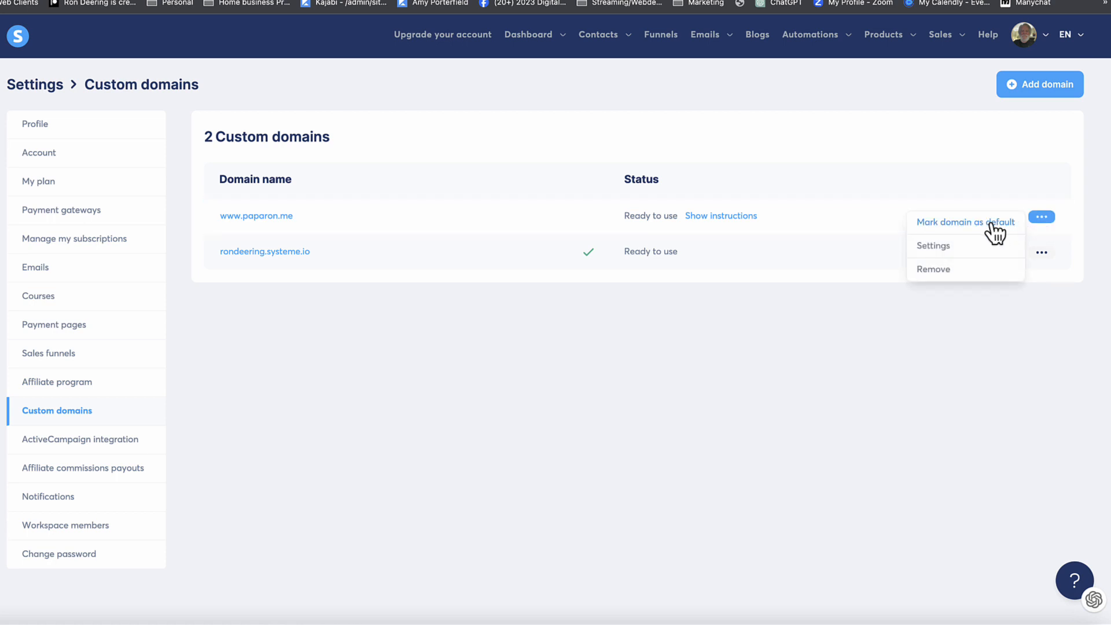
click(990, 223)
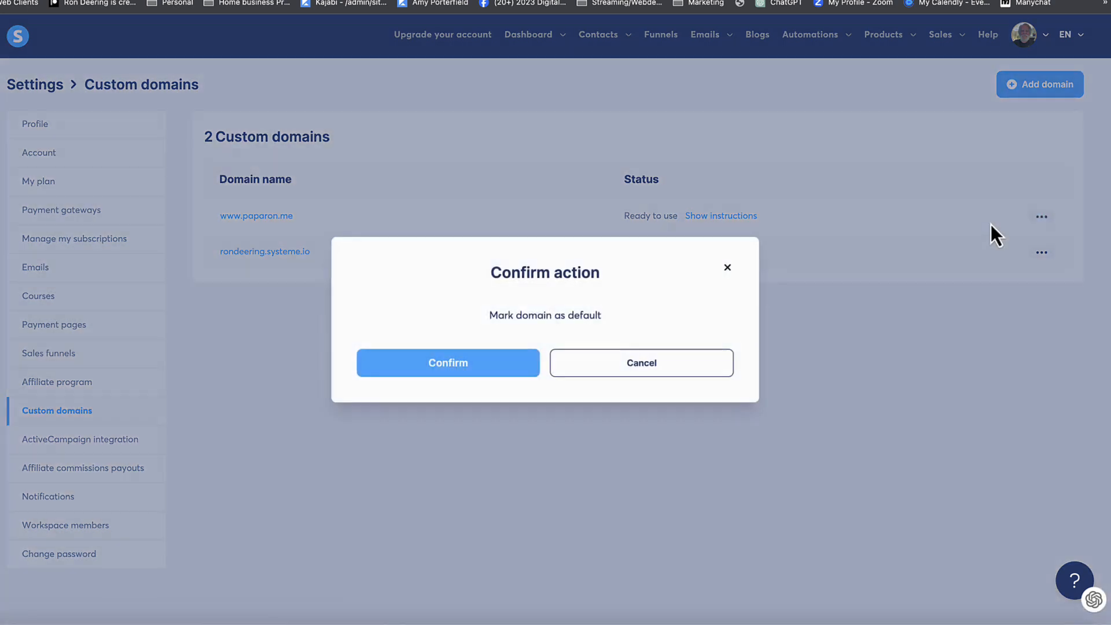
click(495, 372)
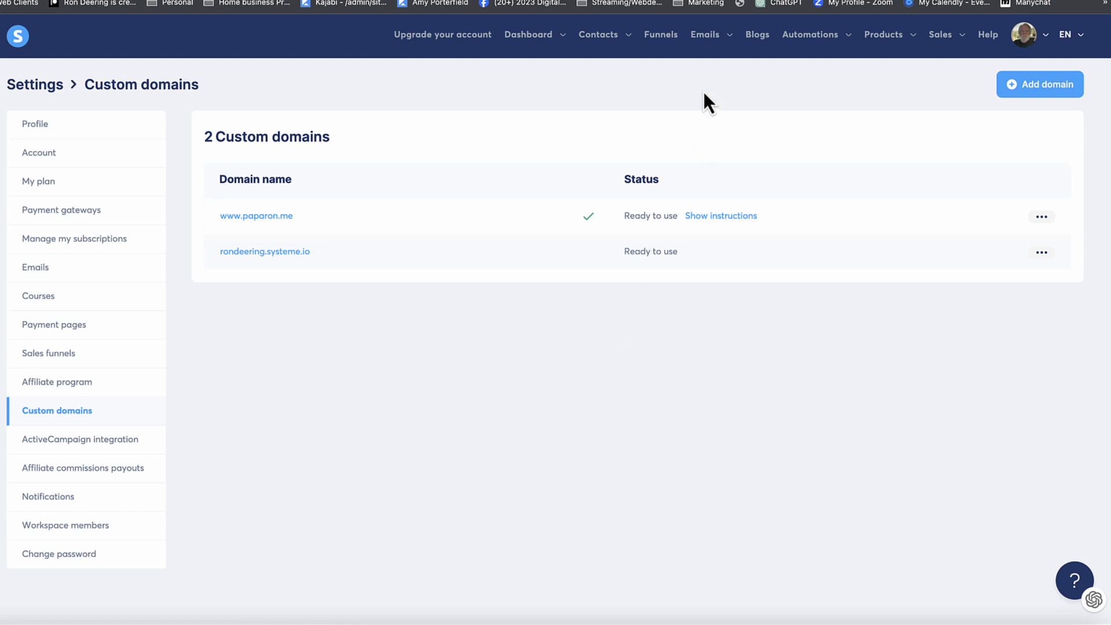
click(666, 39)
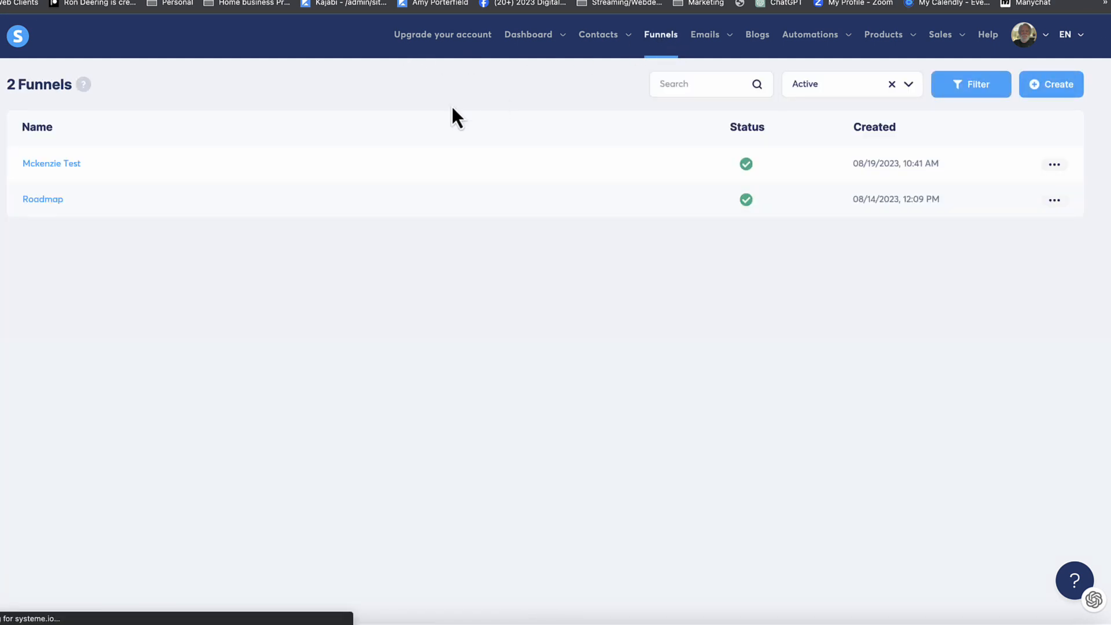
click(35, 199)
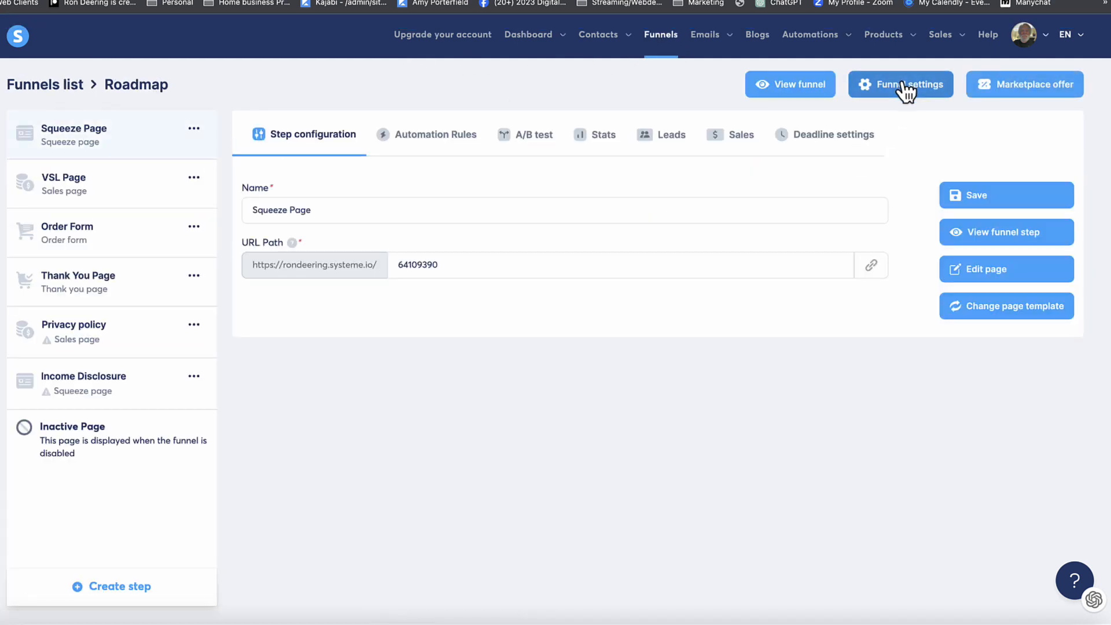
click(903, 85)
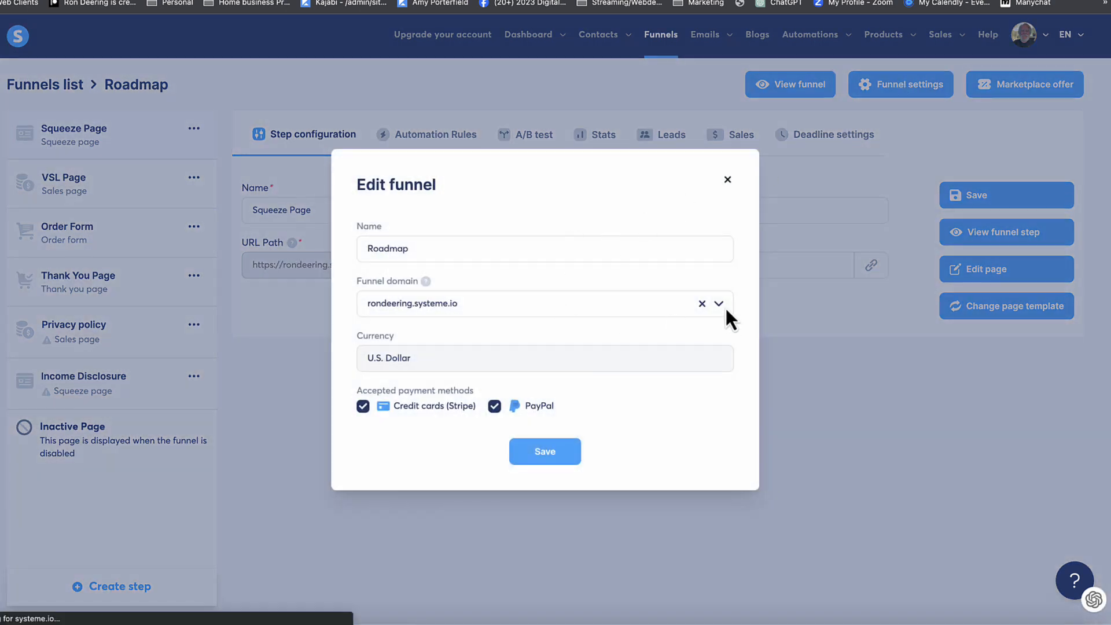
click(719, 305)
click(492, 333)
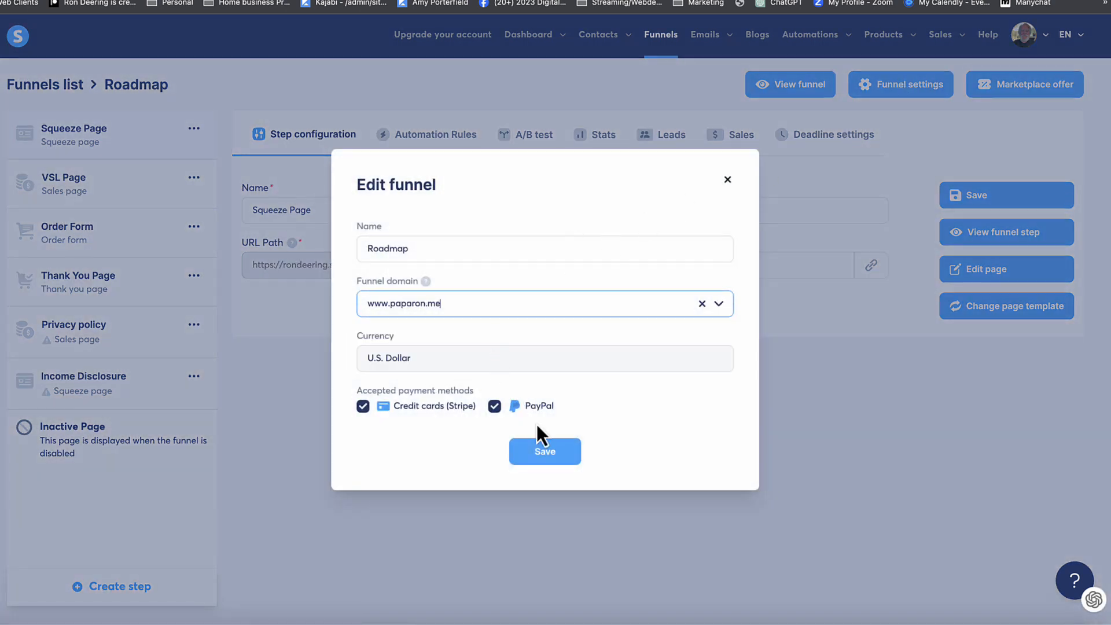
click(555, 454)
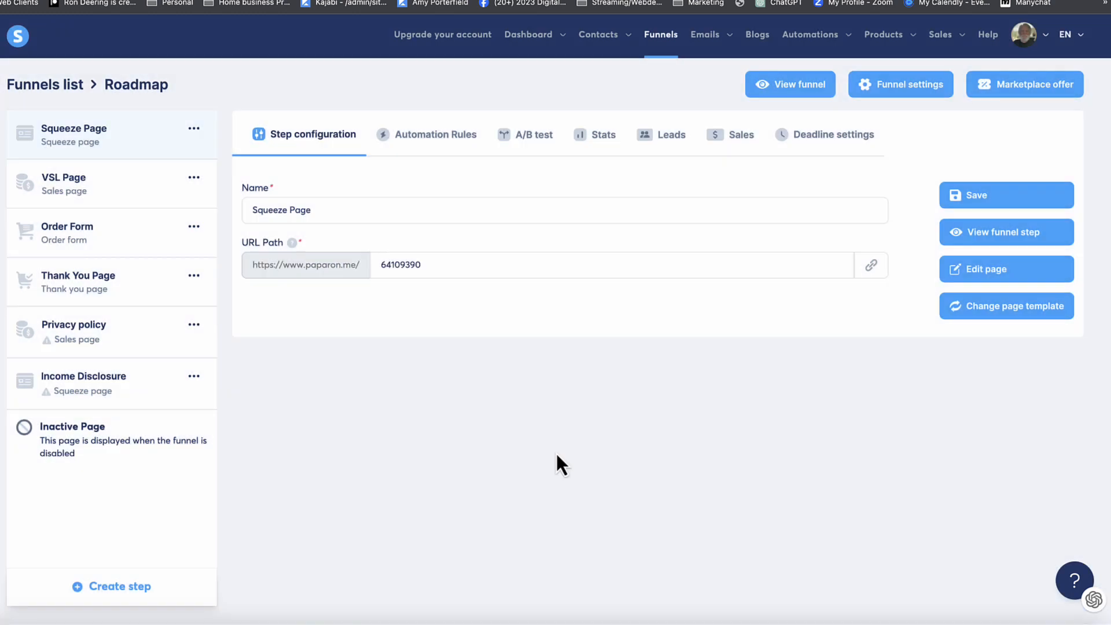
- Clear the URL path of the Squeeze Page step so it uses the root domain, and save the step
click(391, 262)
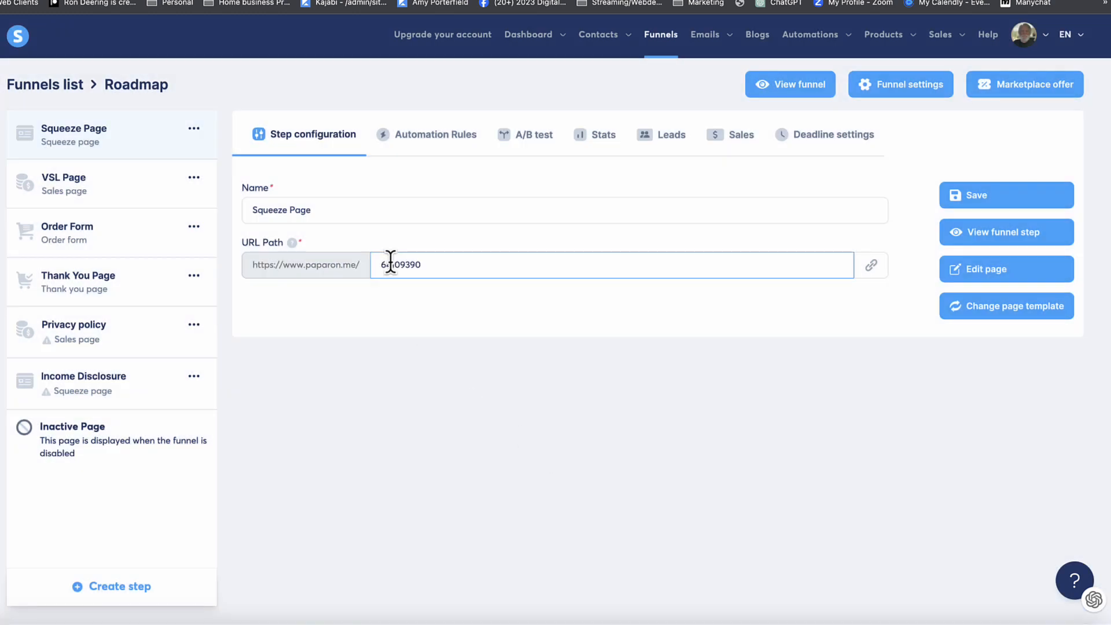
double_click(390, 261)
key(BackSpace)
click(982, 200)
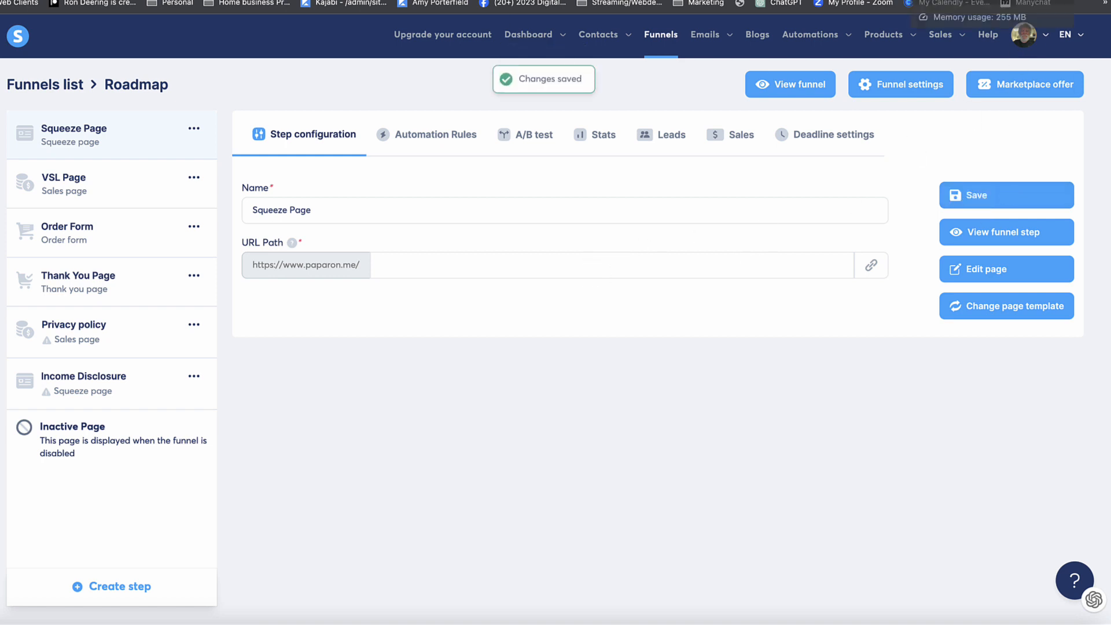
- Try to load the bare domain paparon.me in the browser to test the funnel
click(977, 1)
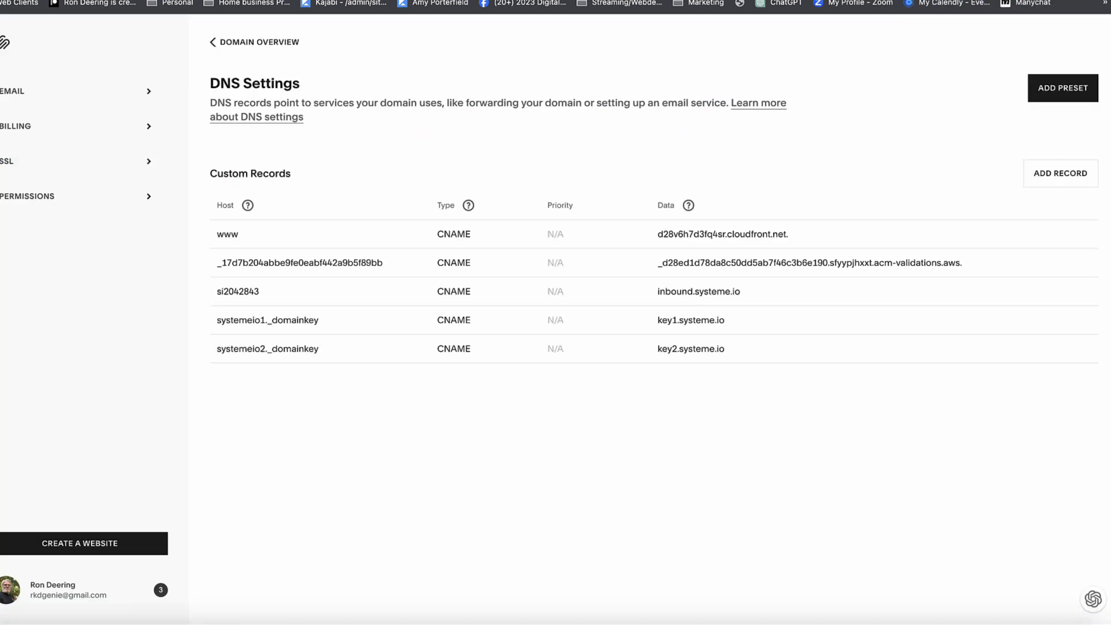
click(480, 1)
text(paparon)
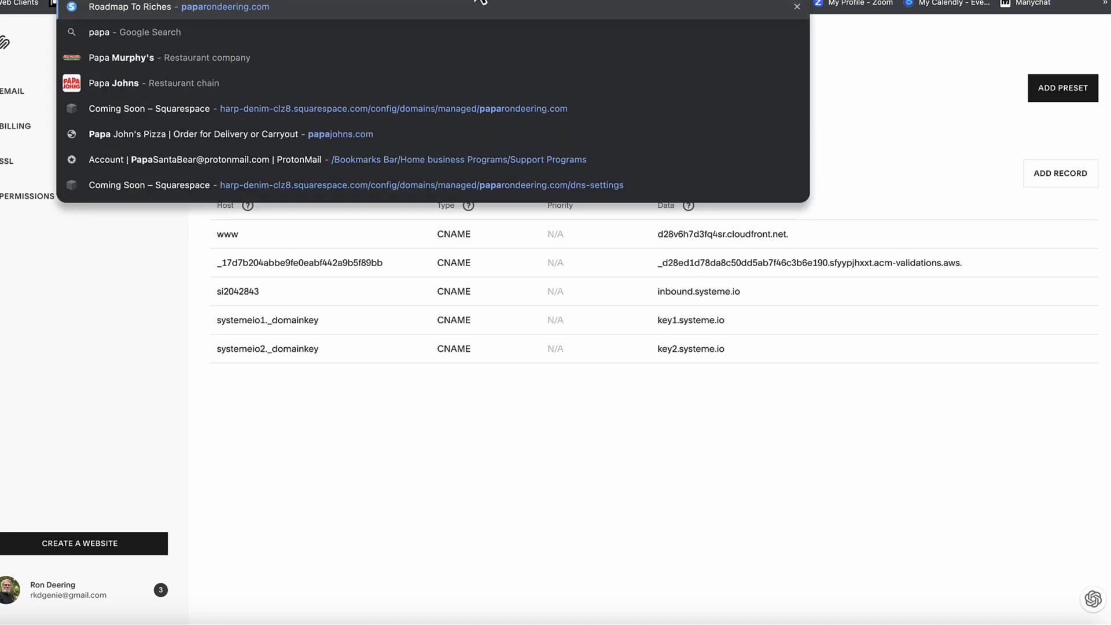
text(.me)
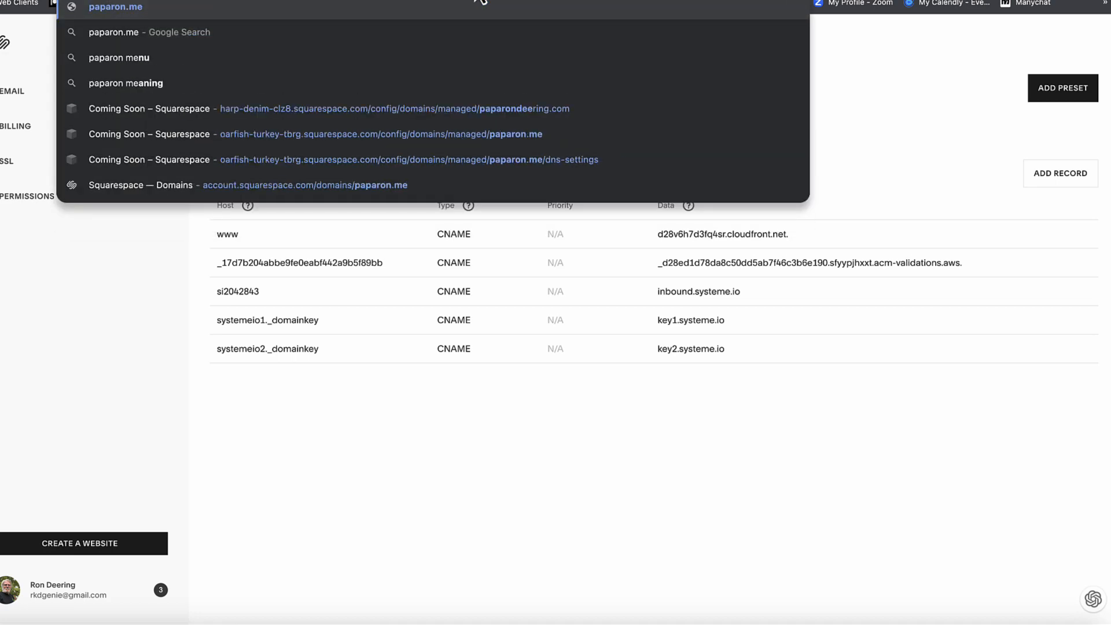
key(Return)
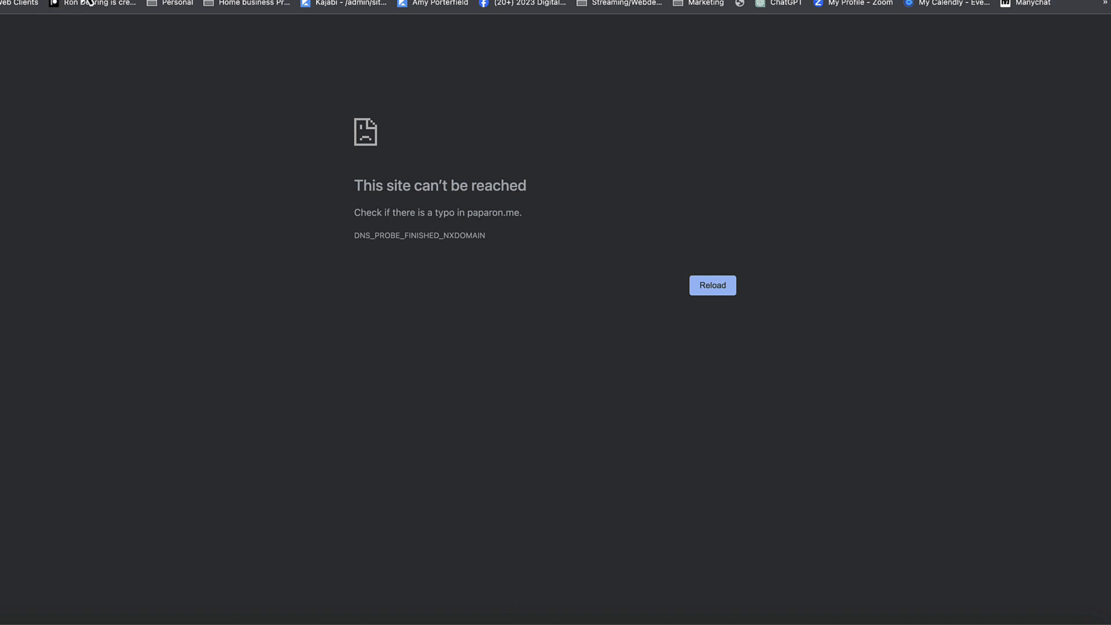
text(www.paparon.me)
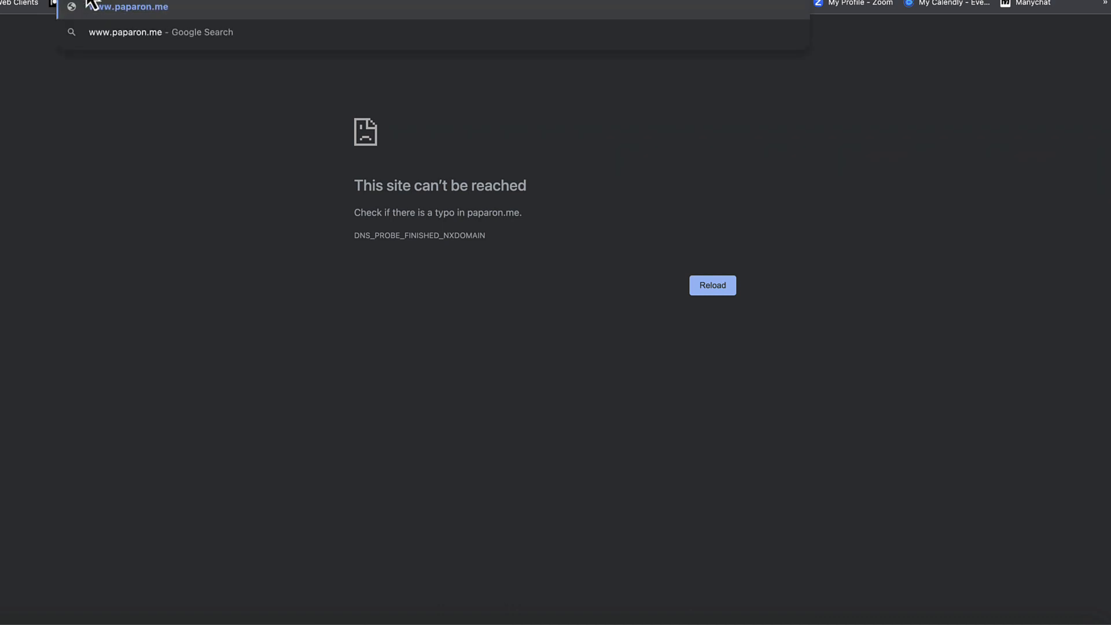
key(Return)
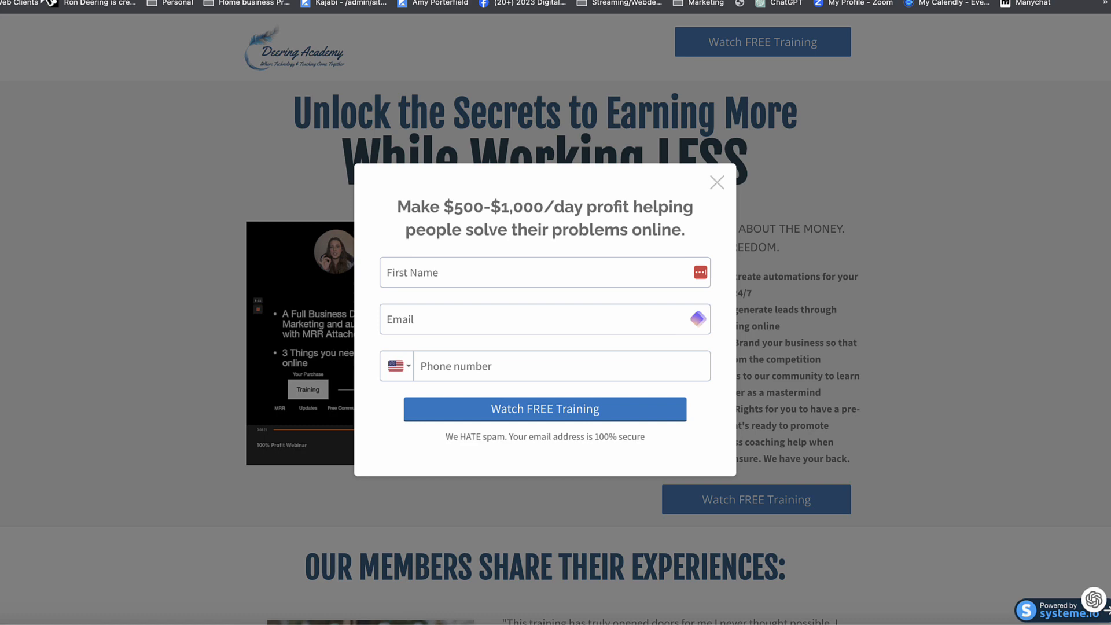
click(51, 1)
text(papa)
key(Return)
click(716, 184)
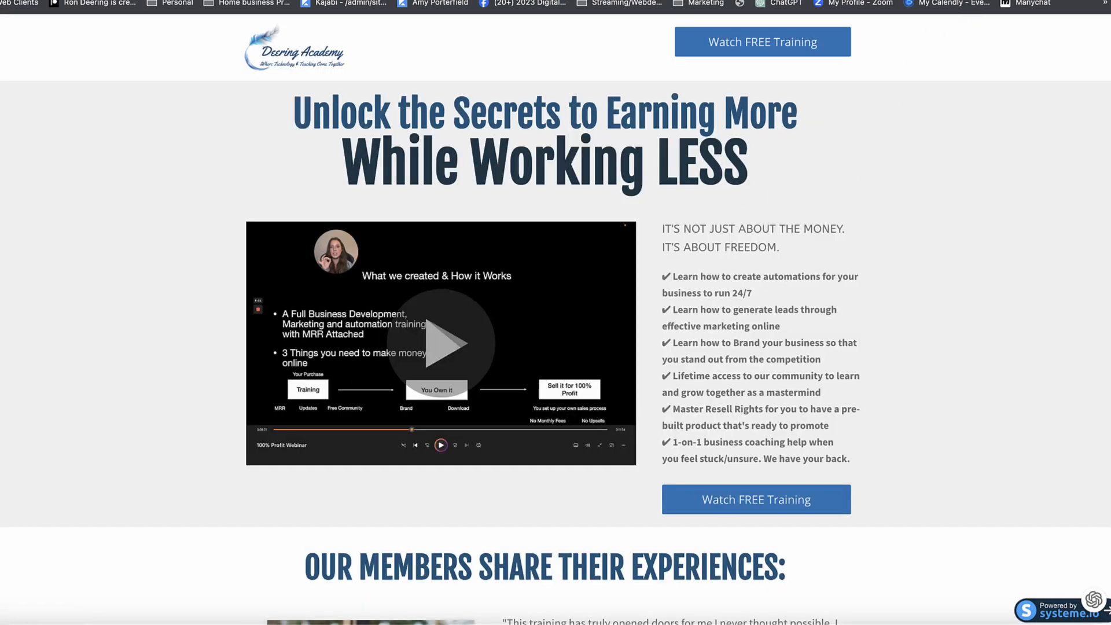